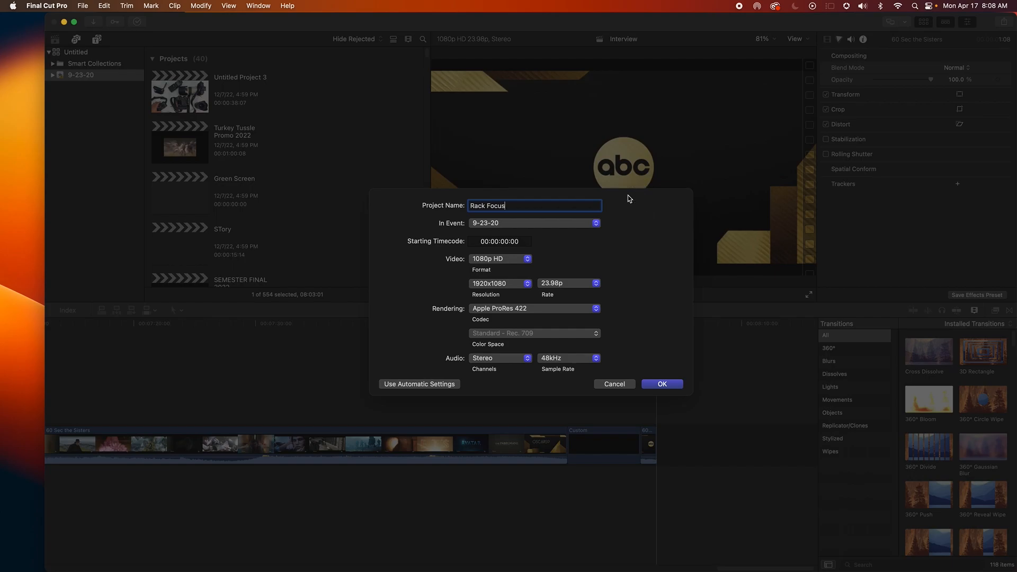
Set the new Rack Focus project's video format to Square at 720x720 and create the project
click(527, 258)
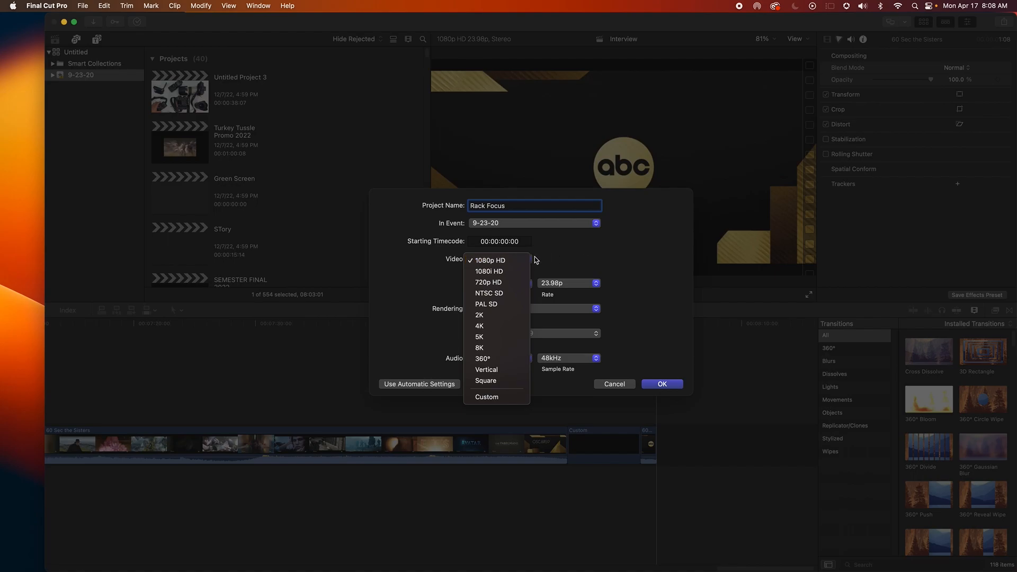
click(508, 372)
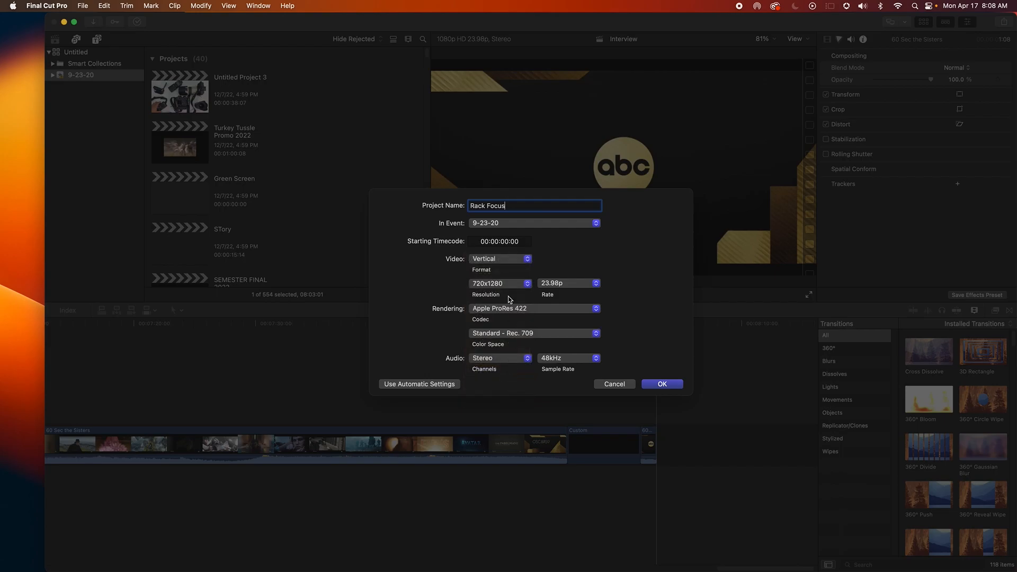
click(528, 262)
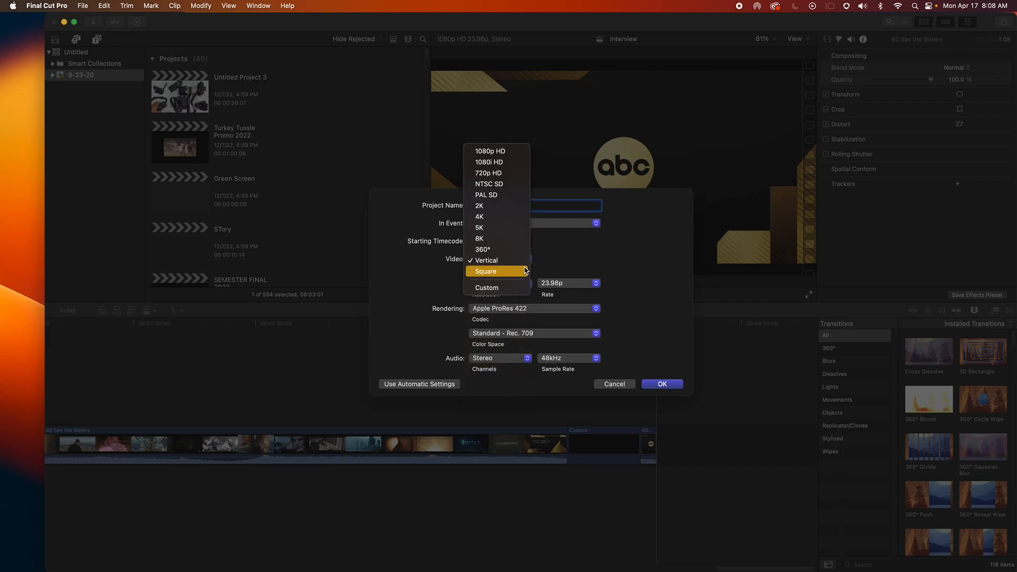
click(523, 270)
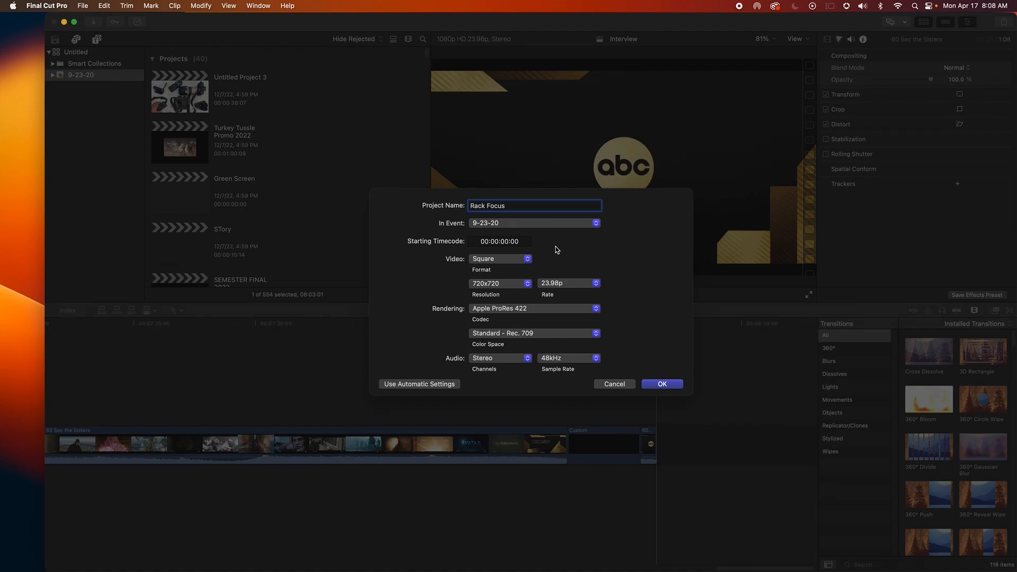
click(527, 259)
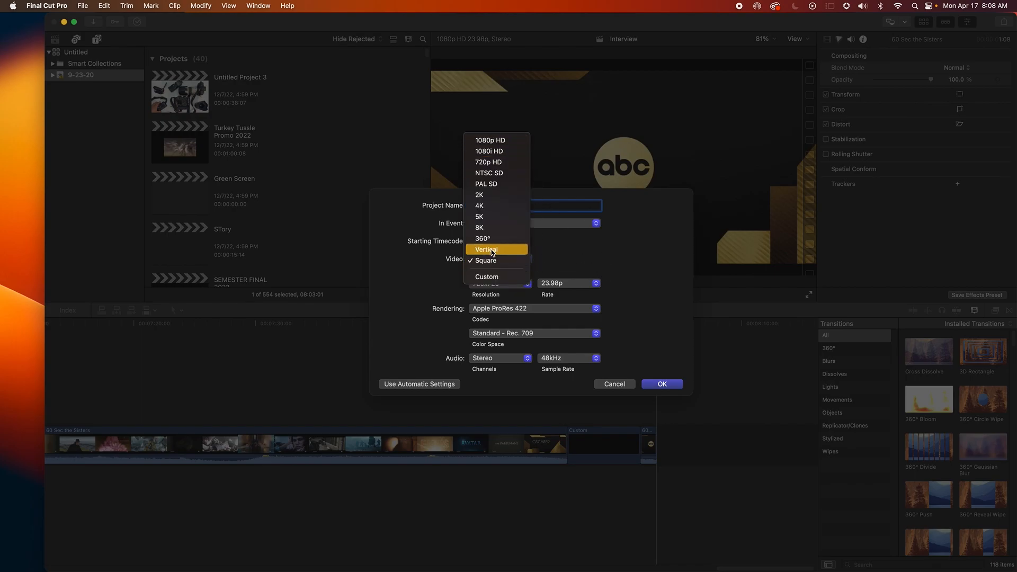
click(567, 256)
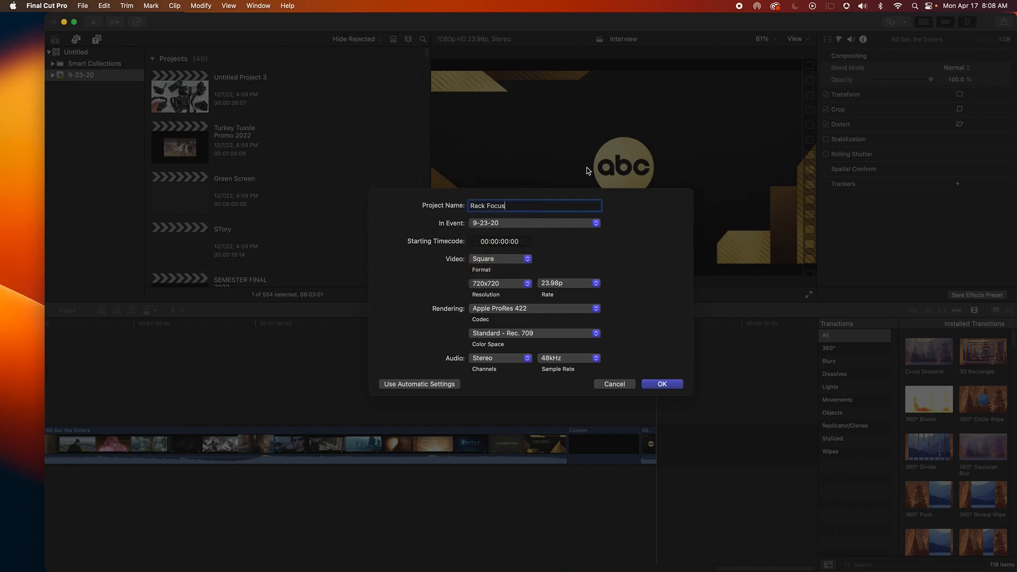
click(444, 384)
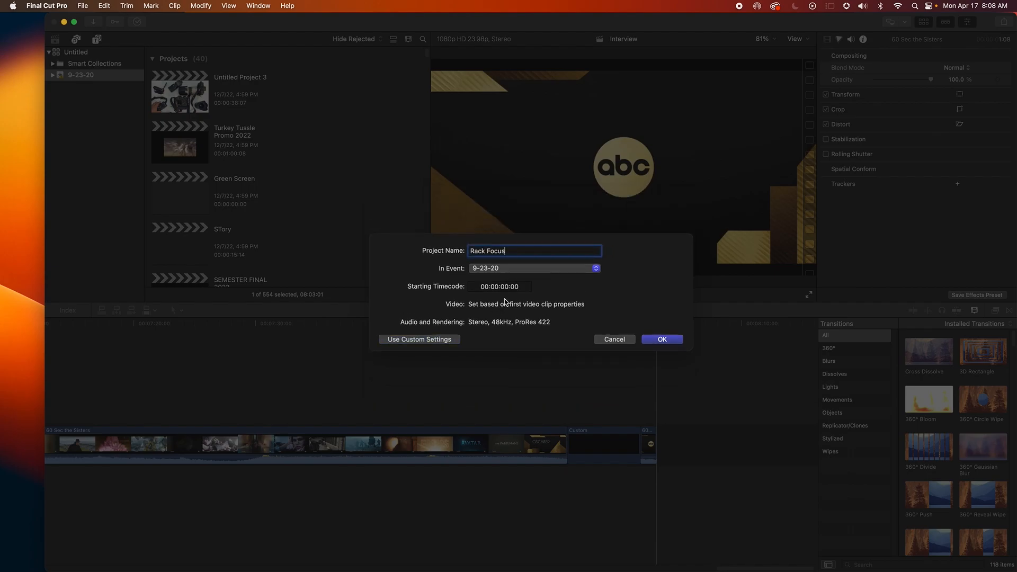
click(451, 340)
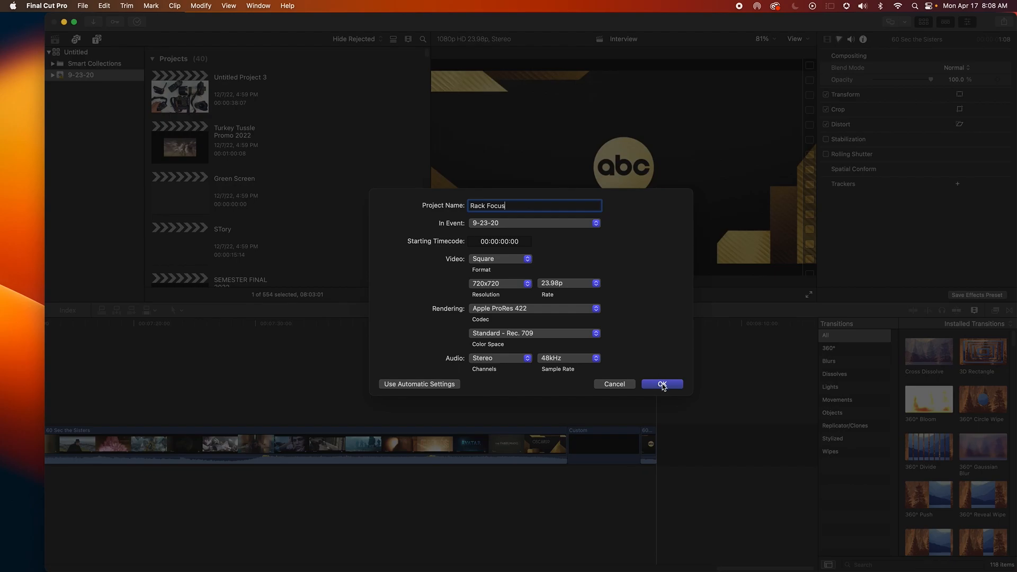
click(662, 384)
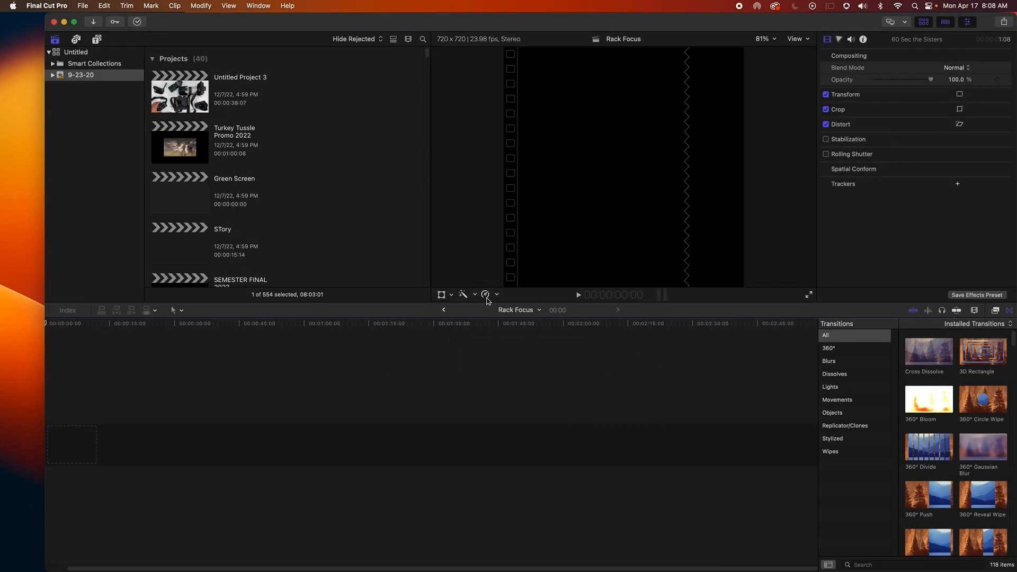
drag(334, 23, 310, 22)
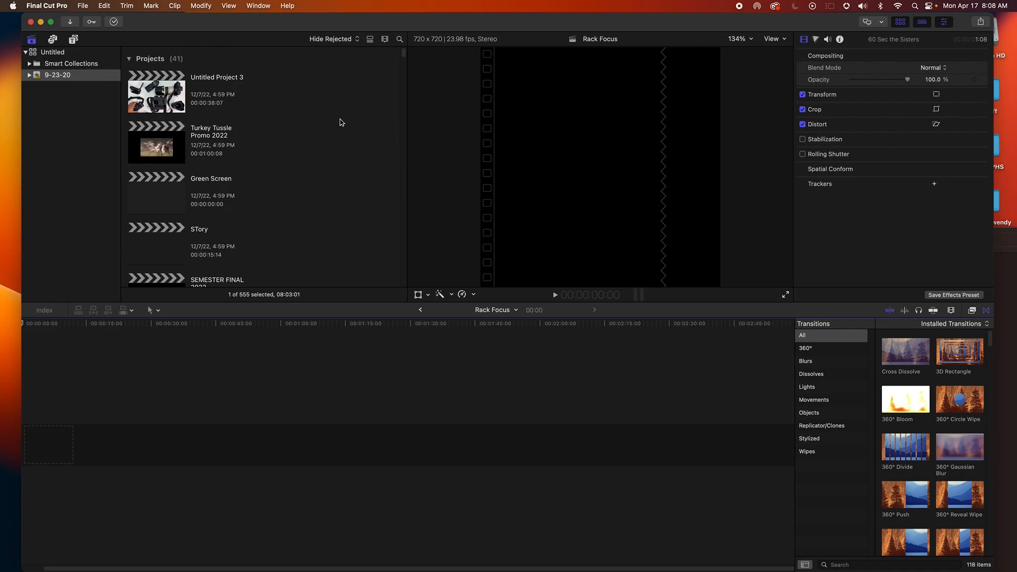
drag(281, 26, 281, 27)
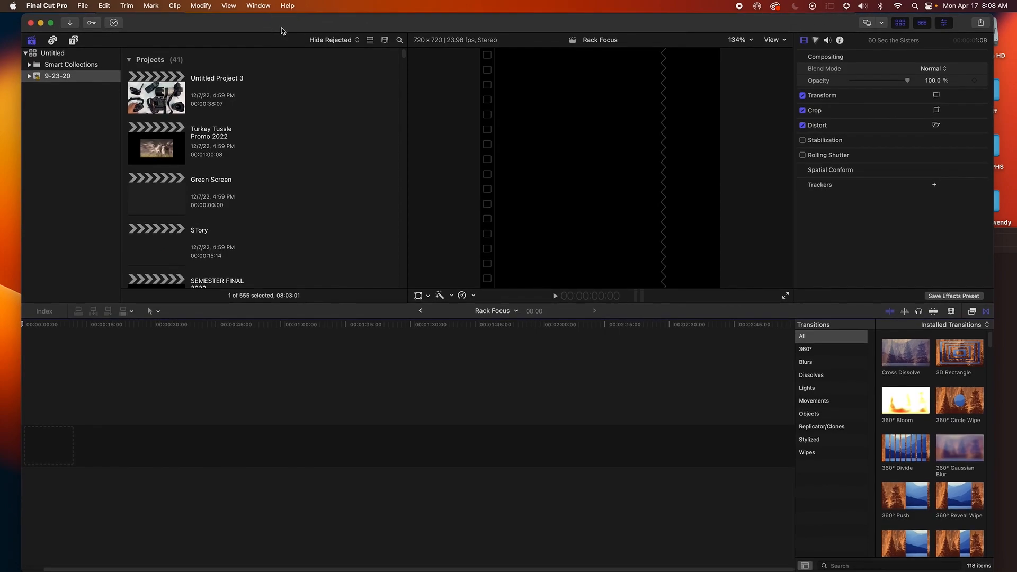
Open the Media Import window and sort the Downloads files by Content Created
click(82, 5)
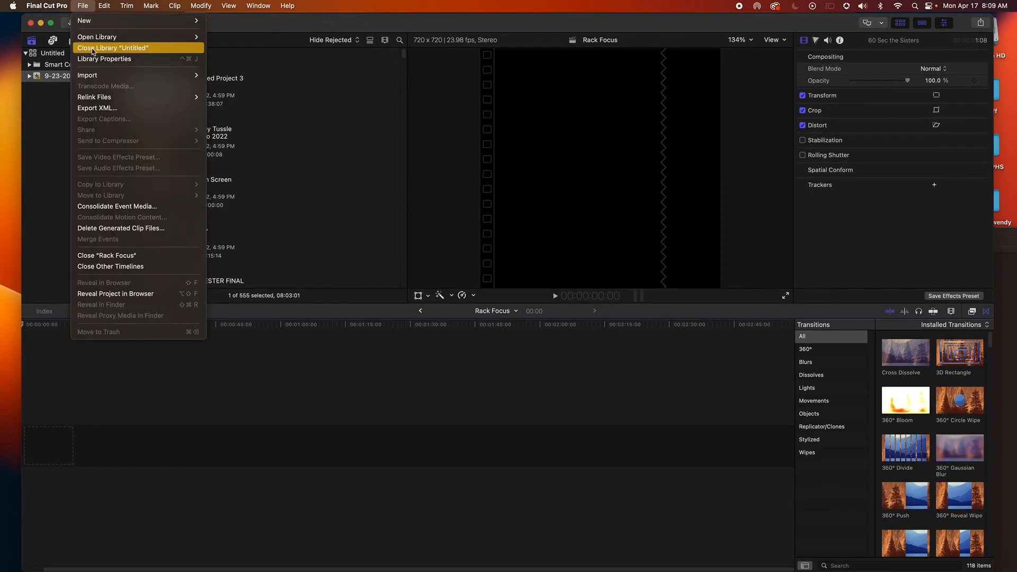
mouse_move(101, 75)
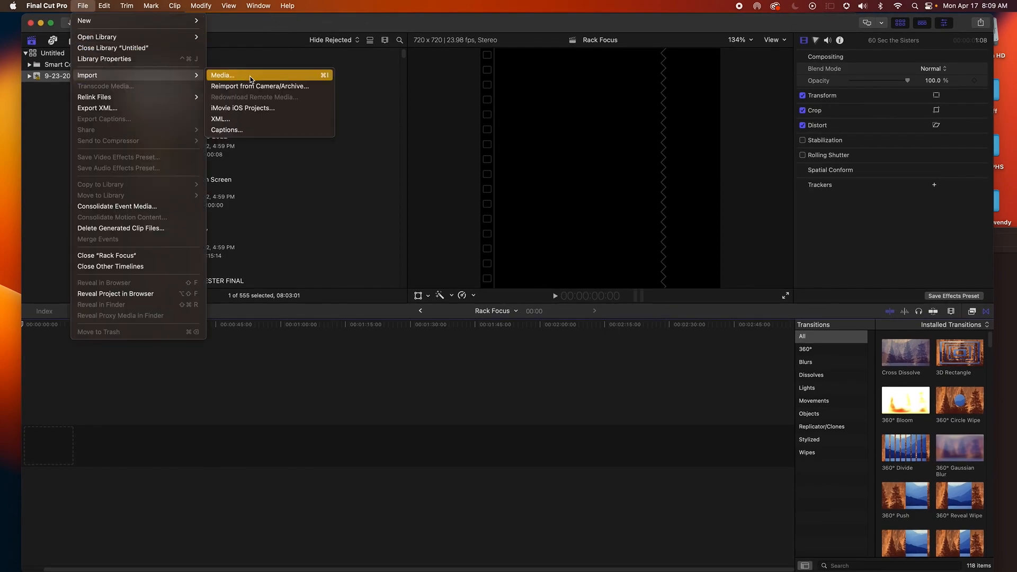
click(250, 78)
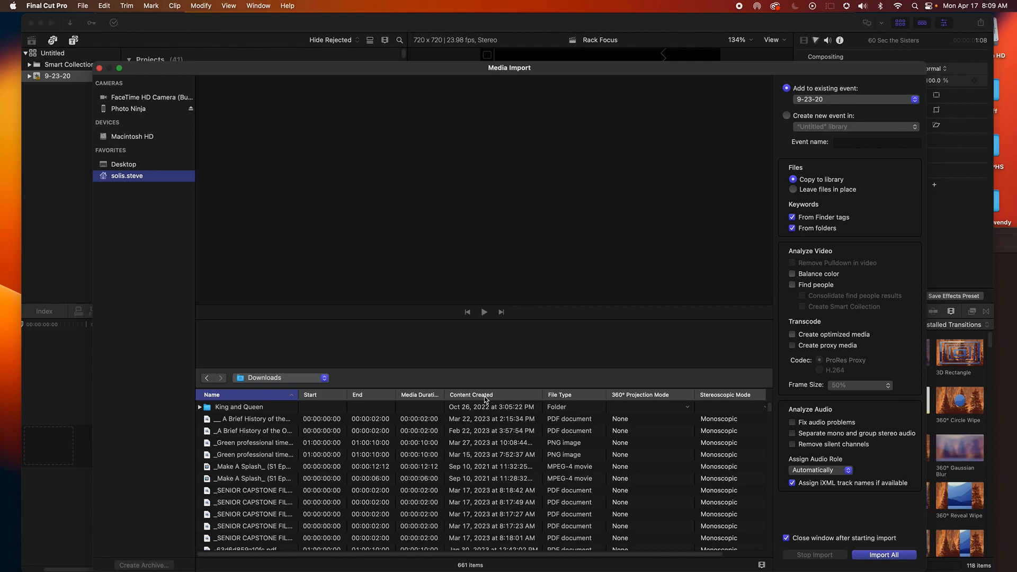
drag(745, 77, 750, 26)
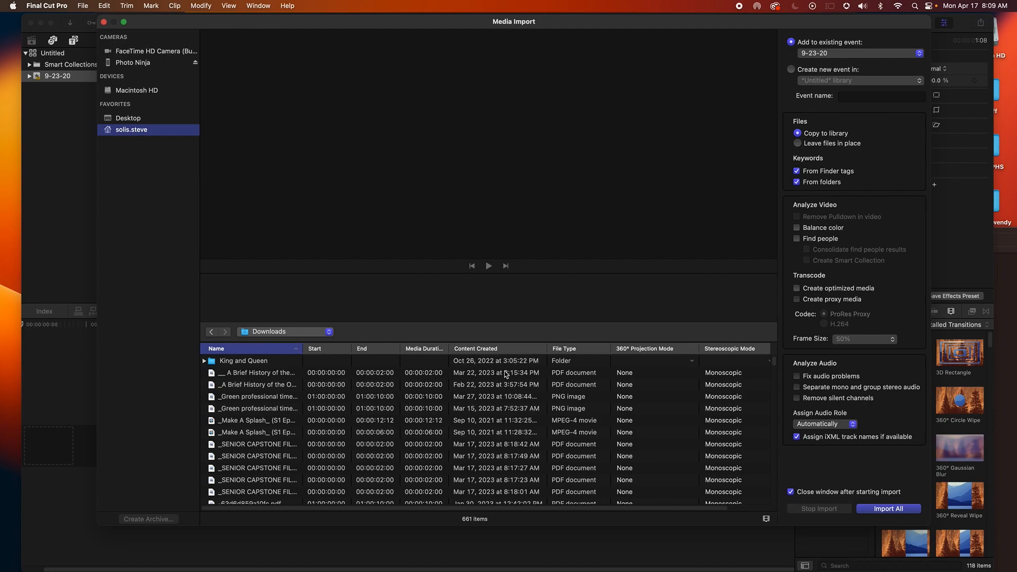
click(489, 349)
click(489, 350)
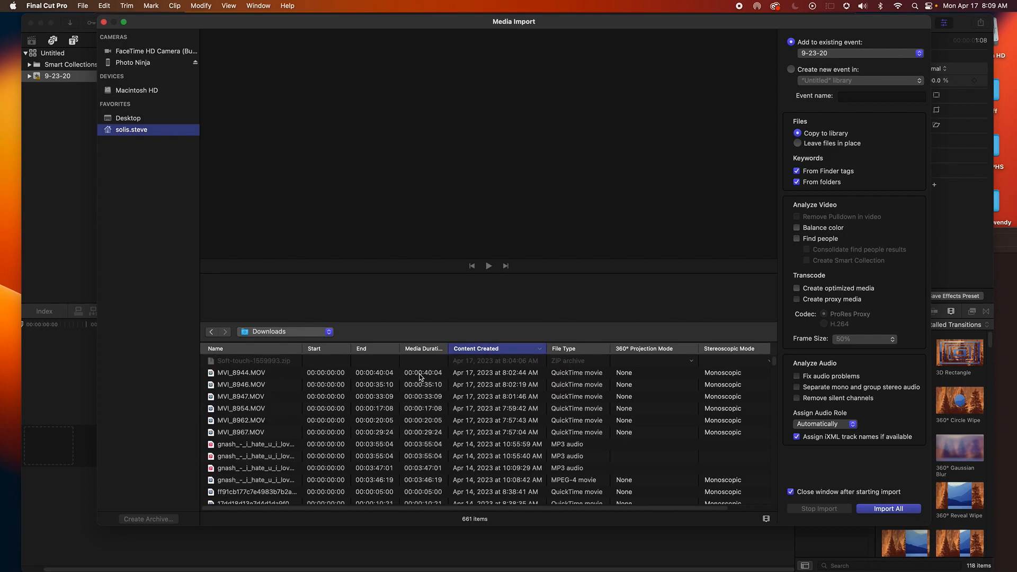
Import the six clips MVI_8944 through MVI_8967 into the 9-23-20 event
click(420, 374)
scroll(381, 418, down, 1)
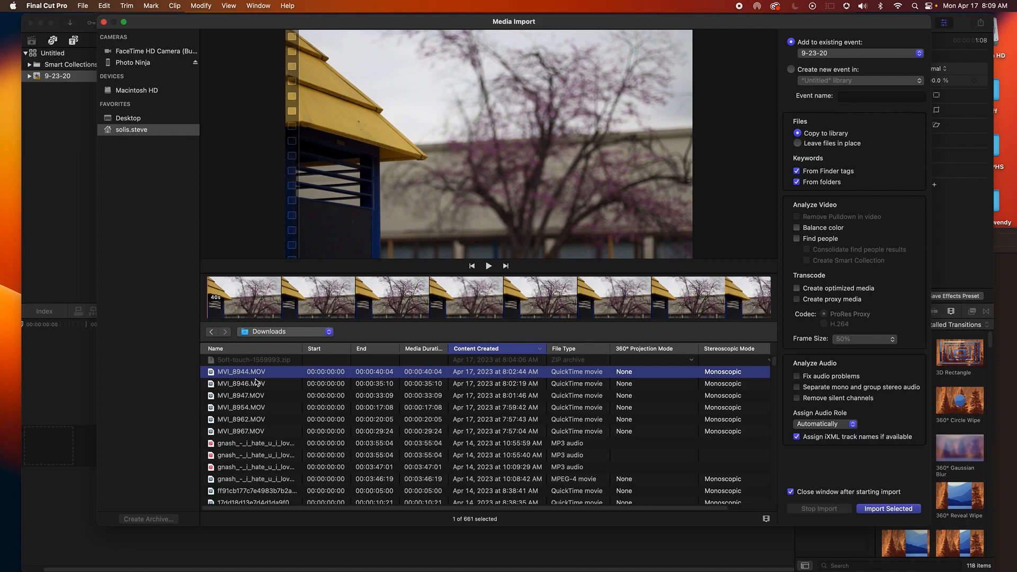
shift+click(277, 431)
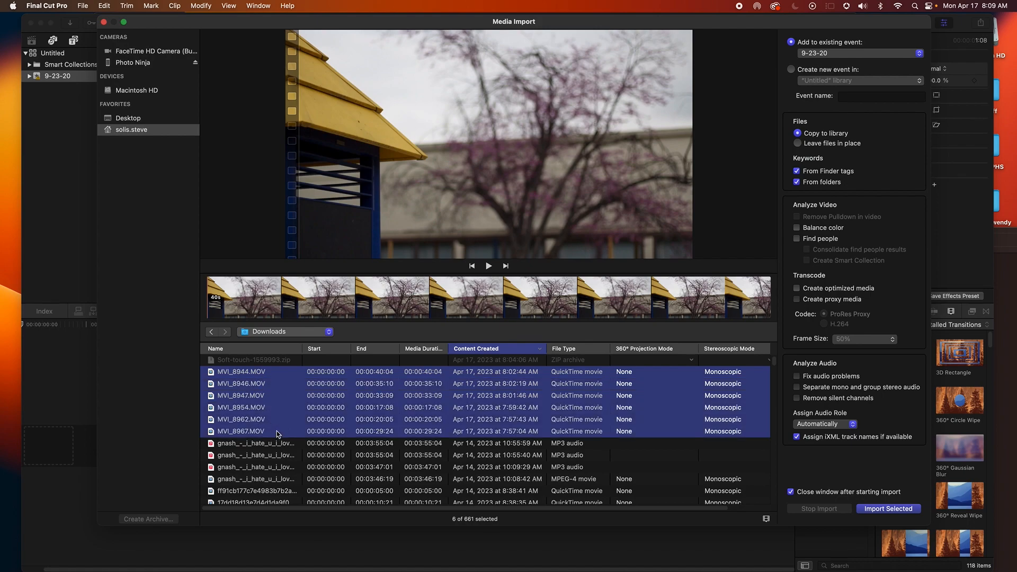
click(885, 509)
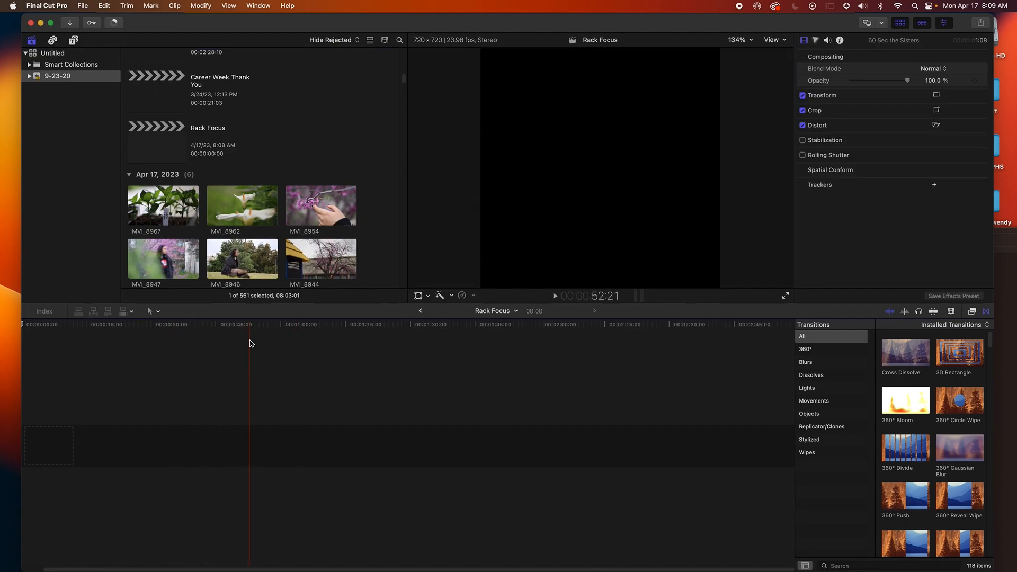
Switch to Finder and bring the MA_sviridpavlov_SoftTouch_Alternative Short.wav file into the event browser
key(super+Tab)
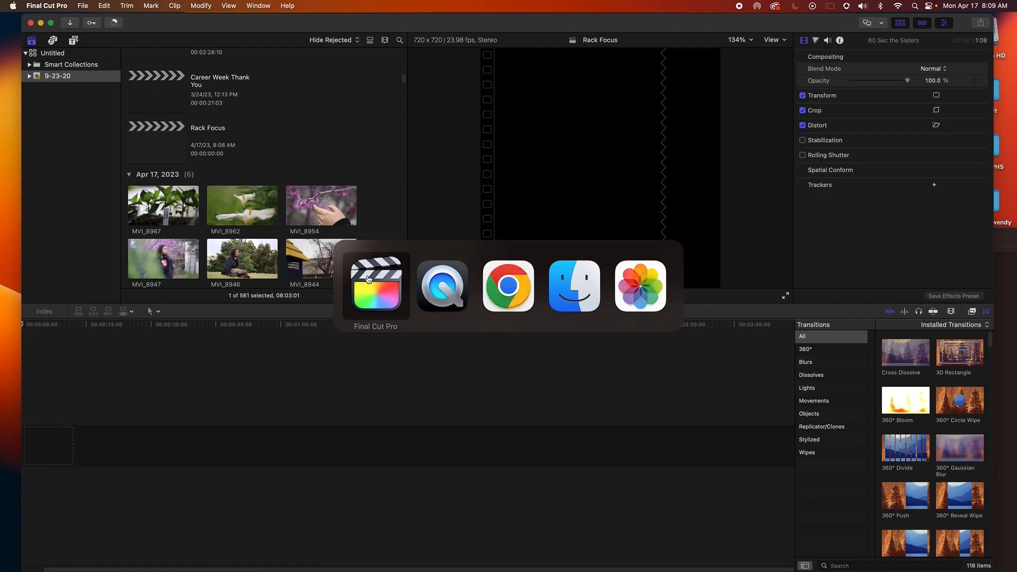
click(561, 295)
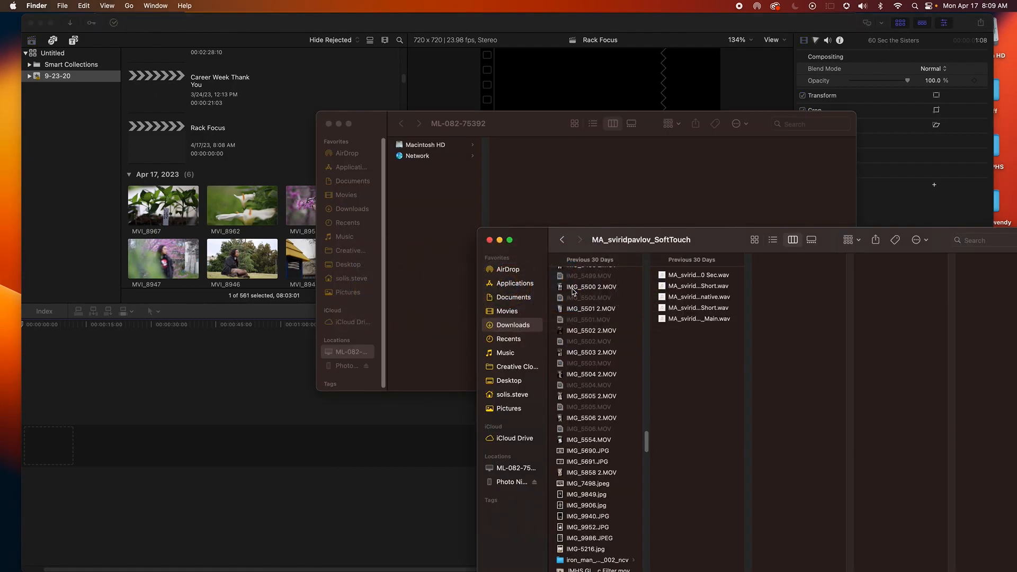
drag(697, 243, 672, 236)
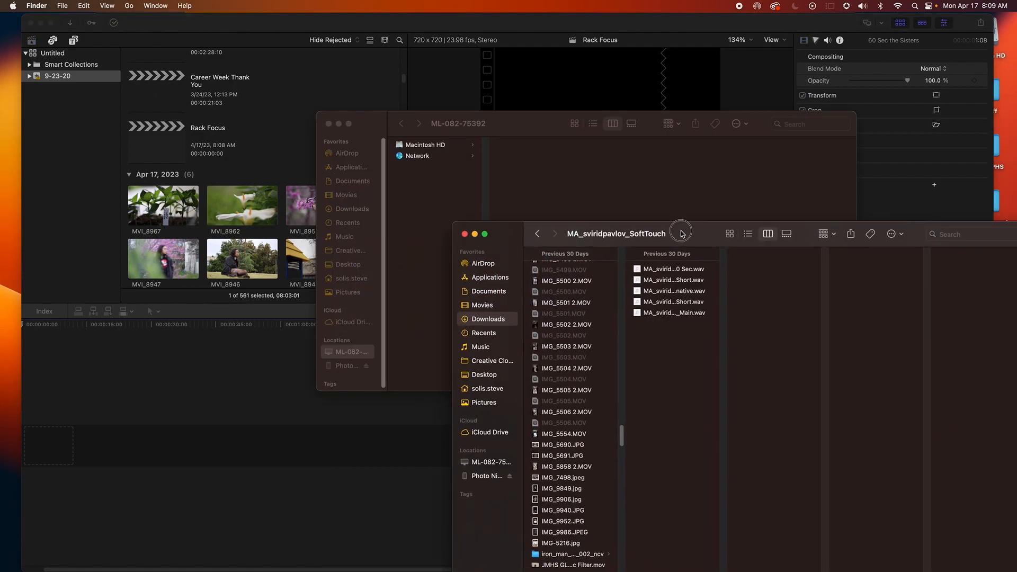
click(666, 280)
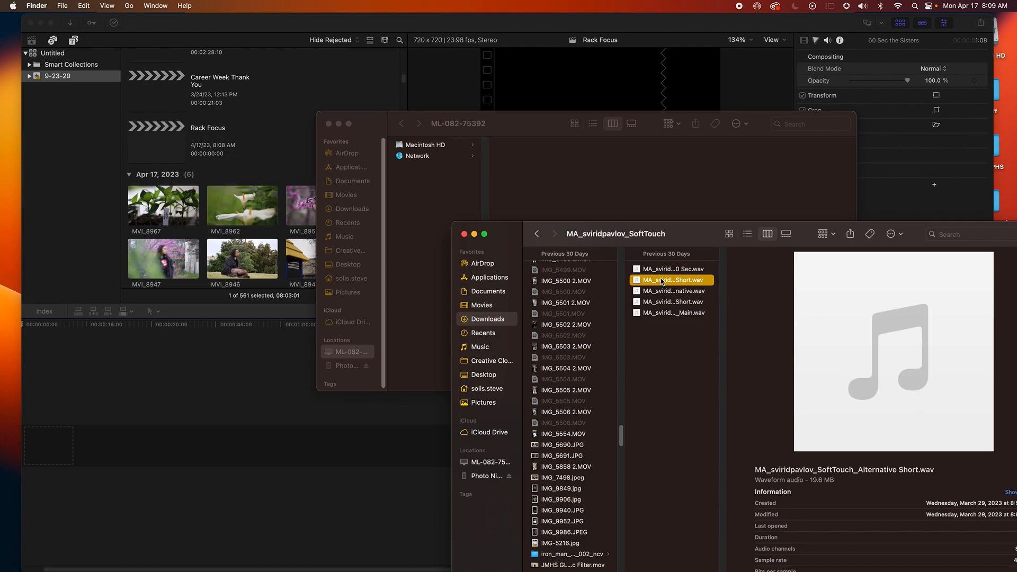
drag(656, 278, 196, 257)
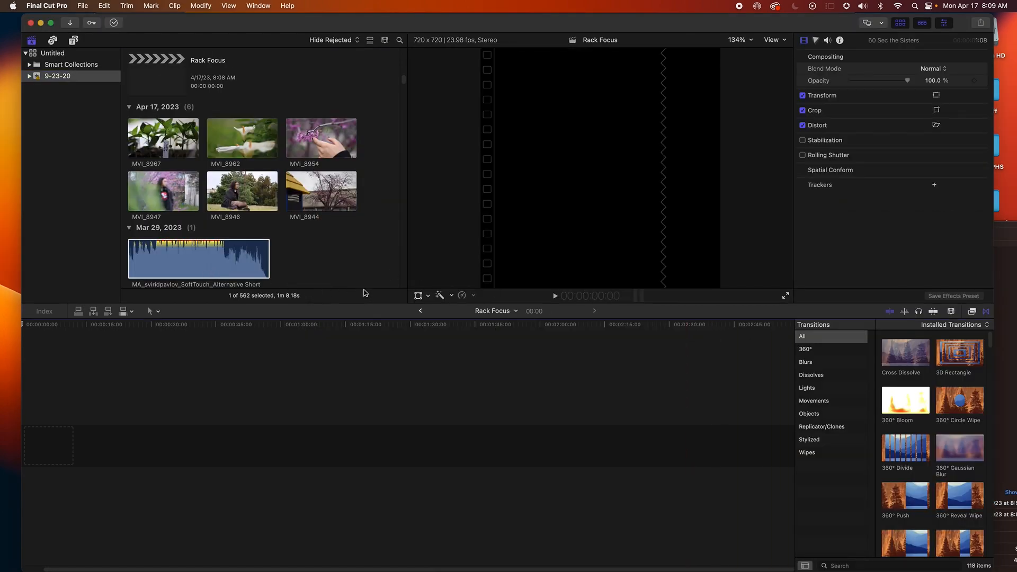
click(301, 286)
click(83, 5)
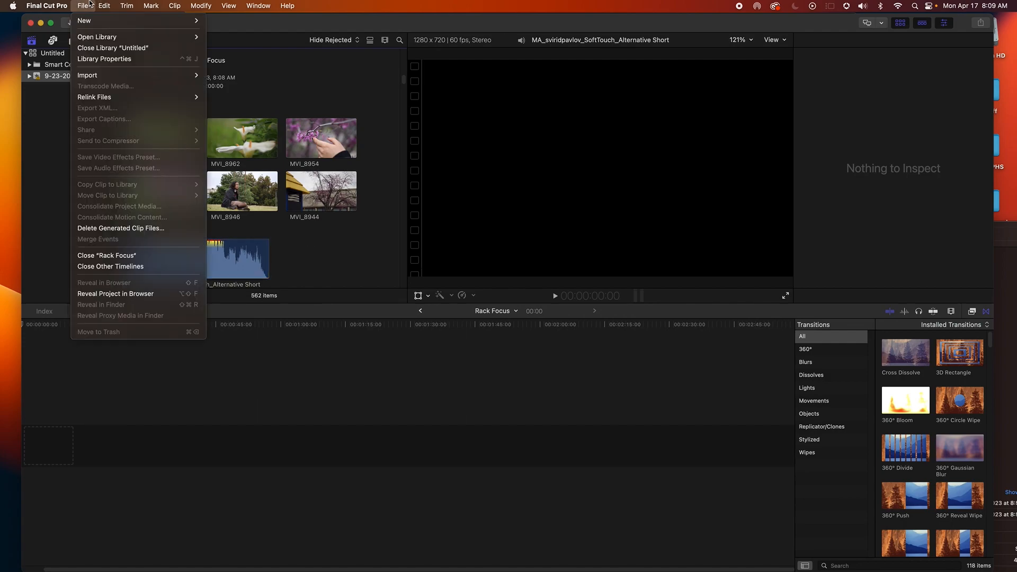
mouse_move(98, 76)
click(337, 228)
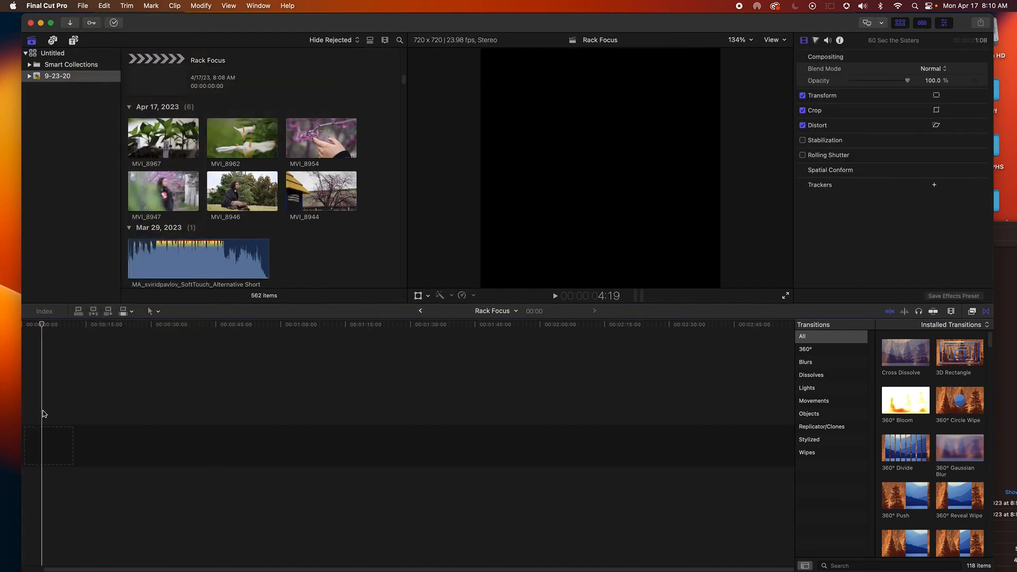
Add the Mustangs Media clip from Jan 20, 2023 to the start of the project timeline
scroll(290, 261, down, 8)
scroll(290, 260, down, 15)
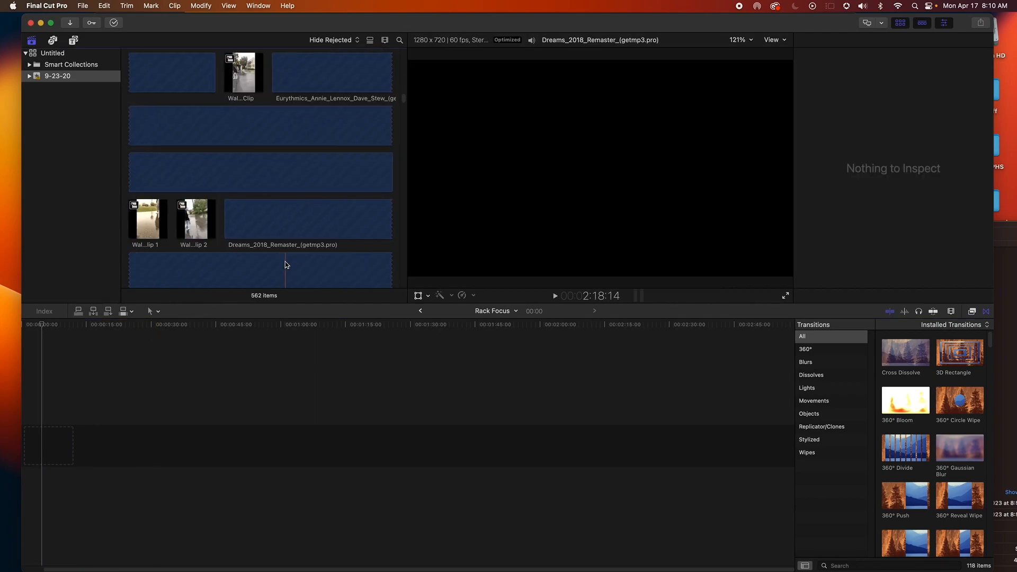
scroll(285, 261, down, 10)
scroll(256, 203, down, 15)
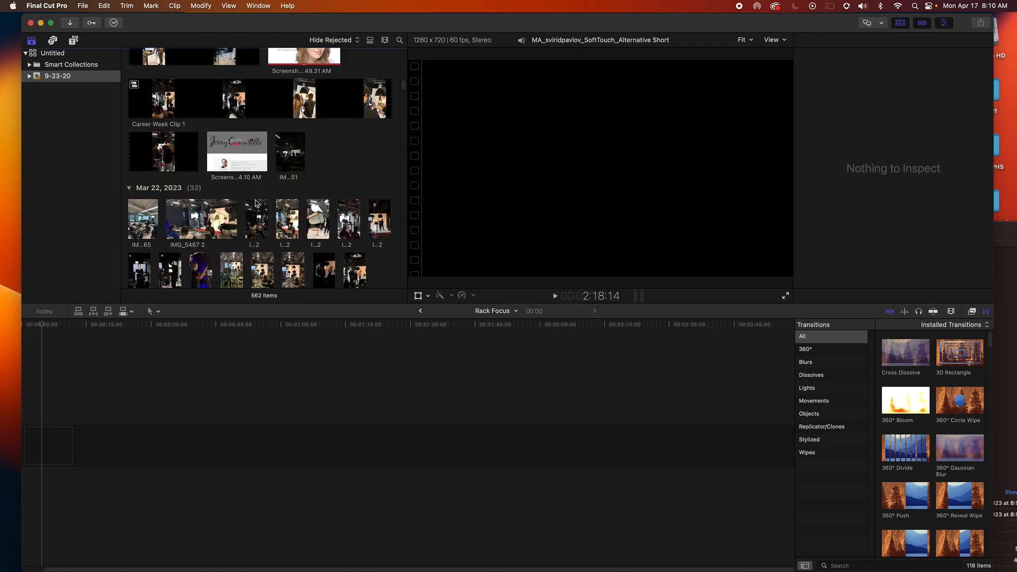
scroll(255, 204, down, 15)
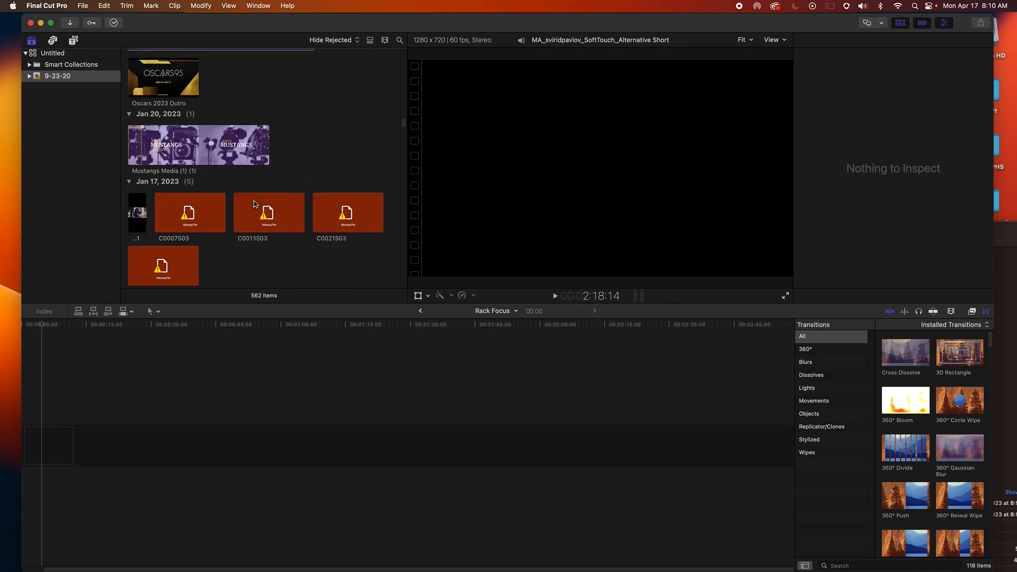
click(134, 148)
drag(135, 148, 57, 442)
Play back the Mustangs Media clip from the start of the timeline
drag(61, 325, 32, 329)
key(space)
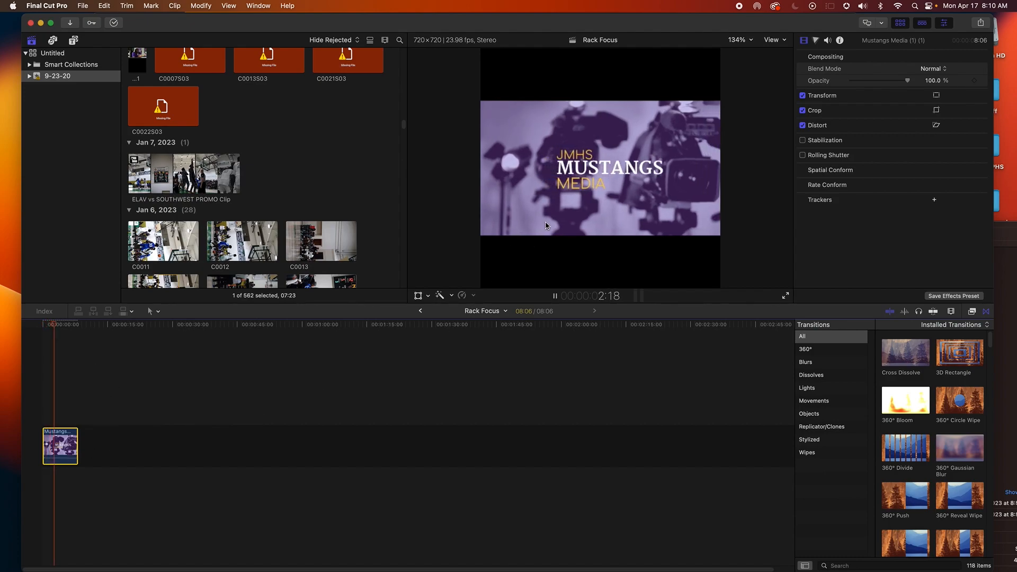
key(space)
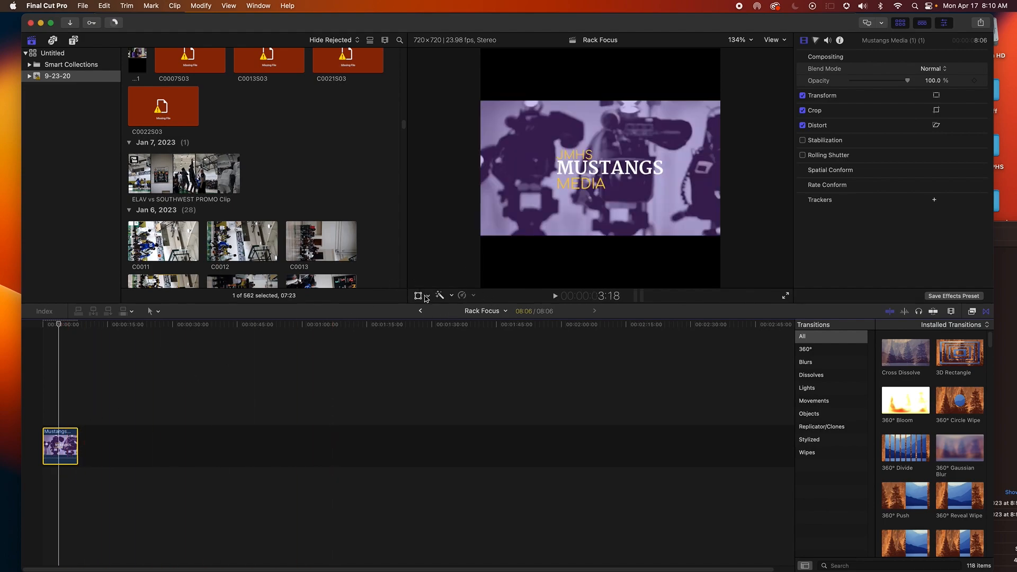
Scale up the Mustangs Media clip with the Transform tool so it fills the square frame
click(428, 295)
click(438, 309)
drag(481, 236, 430, 289)
click(45, 356)
Reposition the scaled Mustangs Media clip slightly left within the square frame and play it back
key(space)
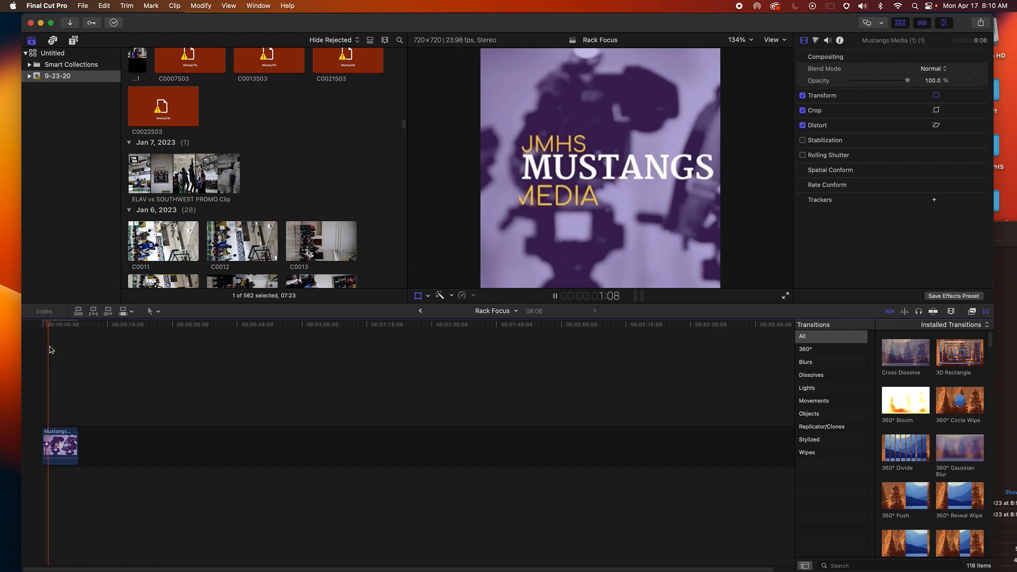
key(space)
click(70, 442)
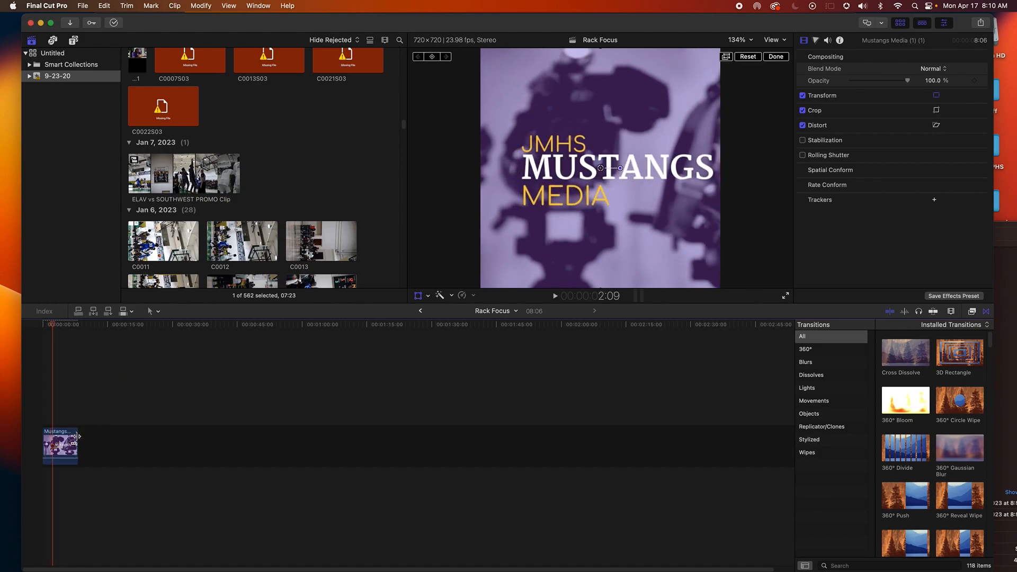
drag(517, 255, 506, 257)
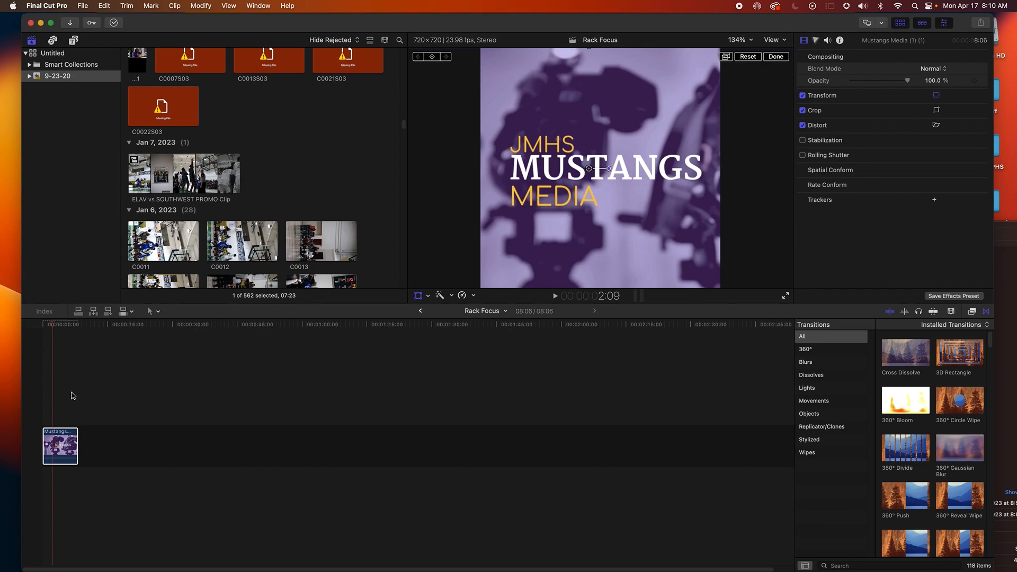
key(space)
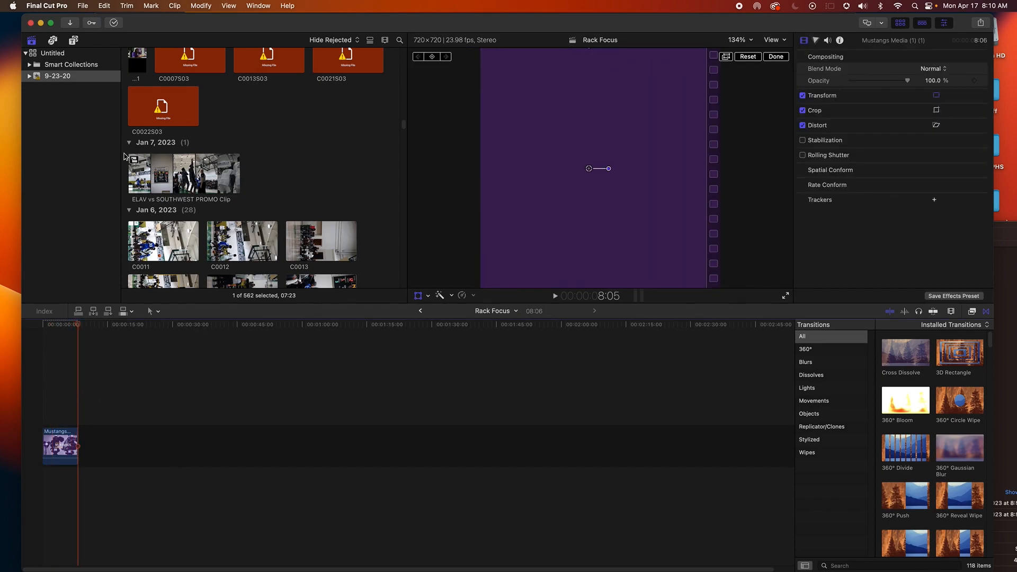
Add a black Custom solid generator to the timeline right after the Mustangs Media clip
click(73, 40)
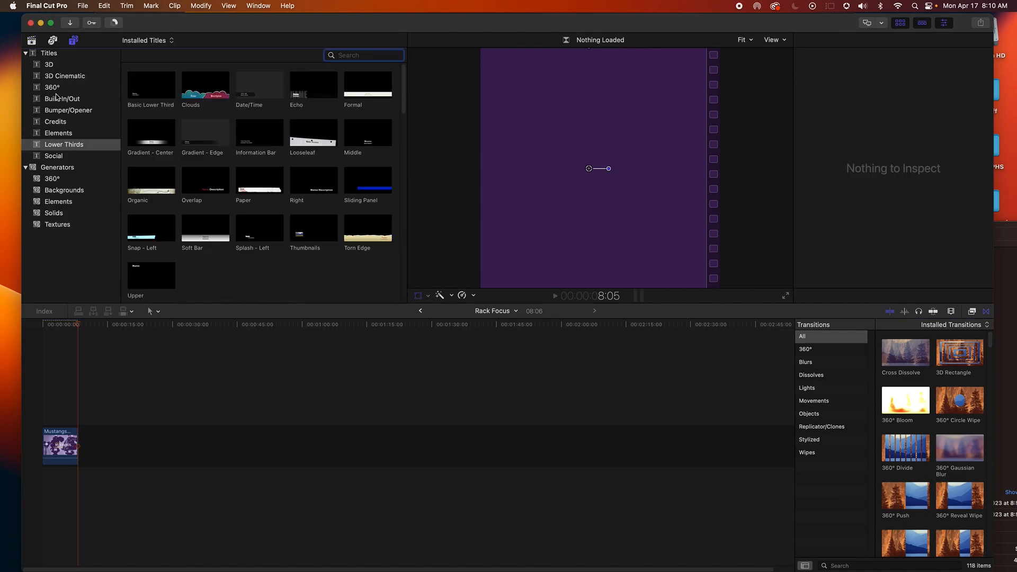
click(59, 191)
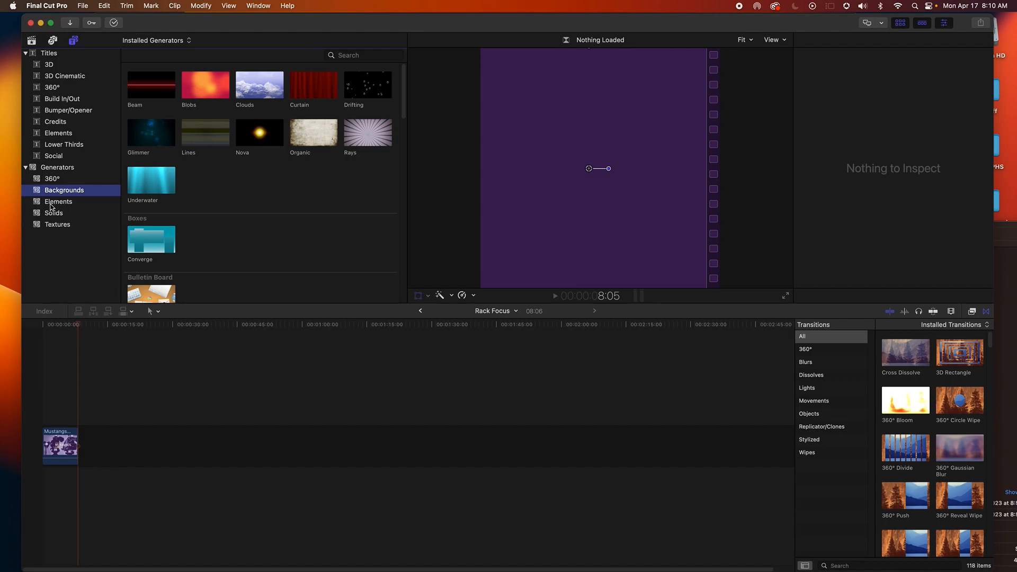
click(70, 214)
drag(146, 92, 85, 443)
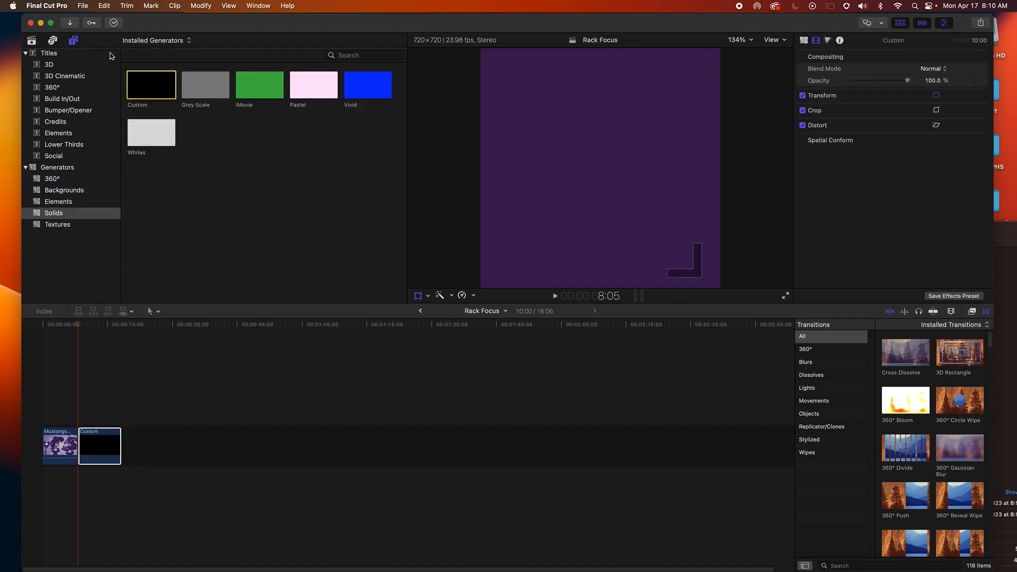
click(73, 40)
click(53, 42)
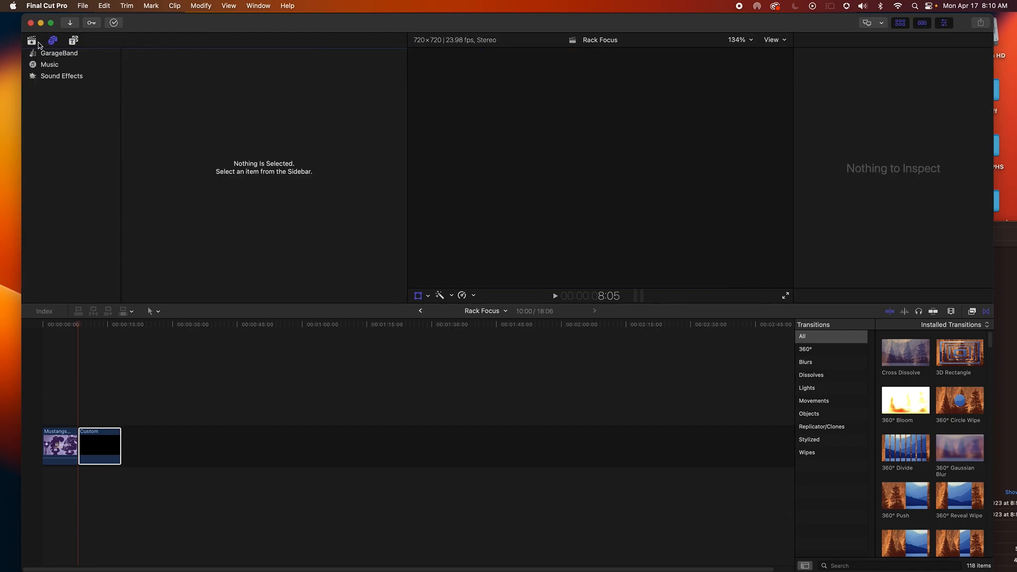
click(33, 41)
click(52, 41)
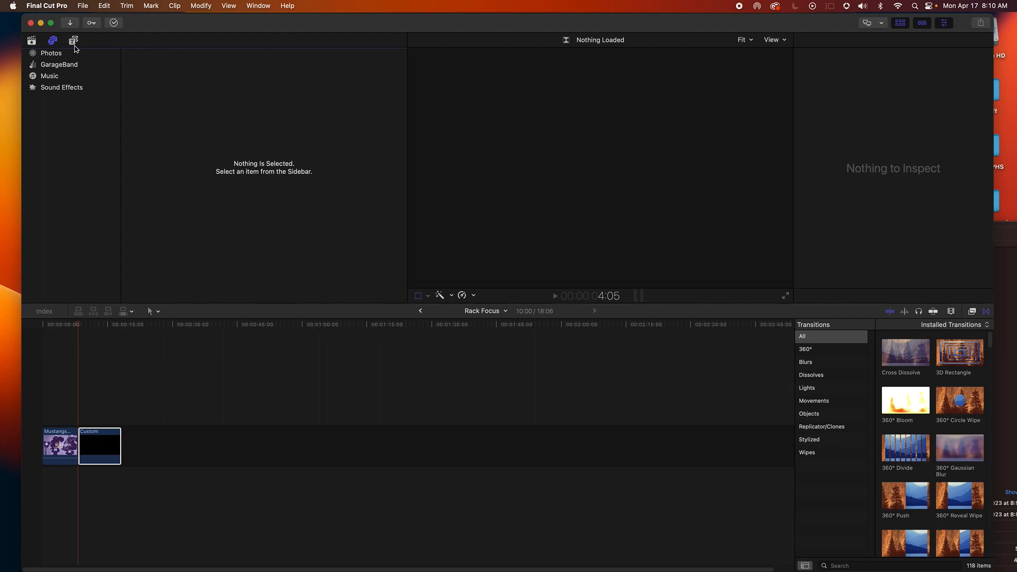
click(74, 41)
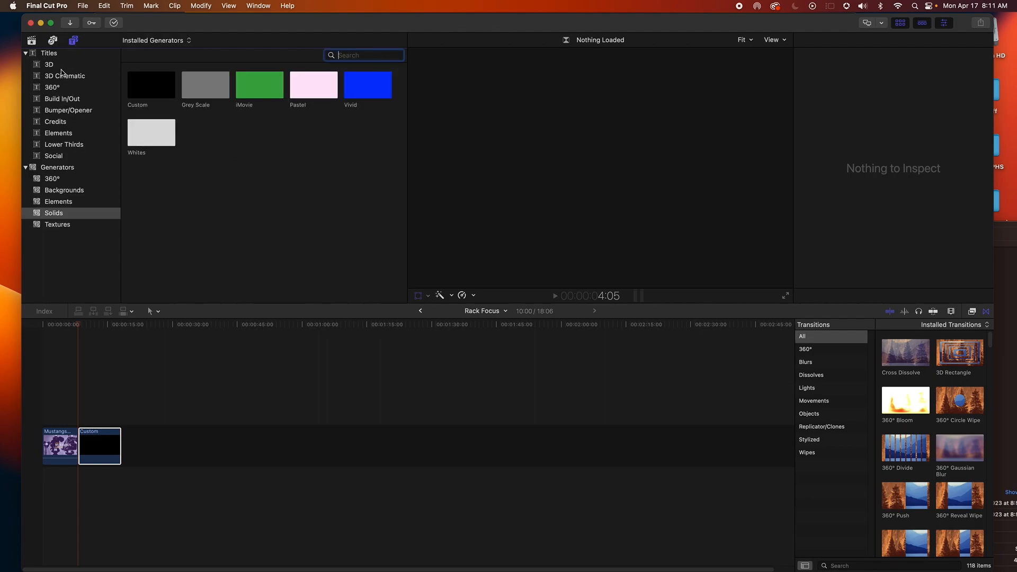
Place the Energetic Build In/Out title above the black solid in the timeline
click(69, 99)
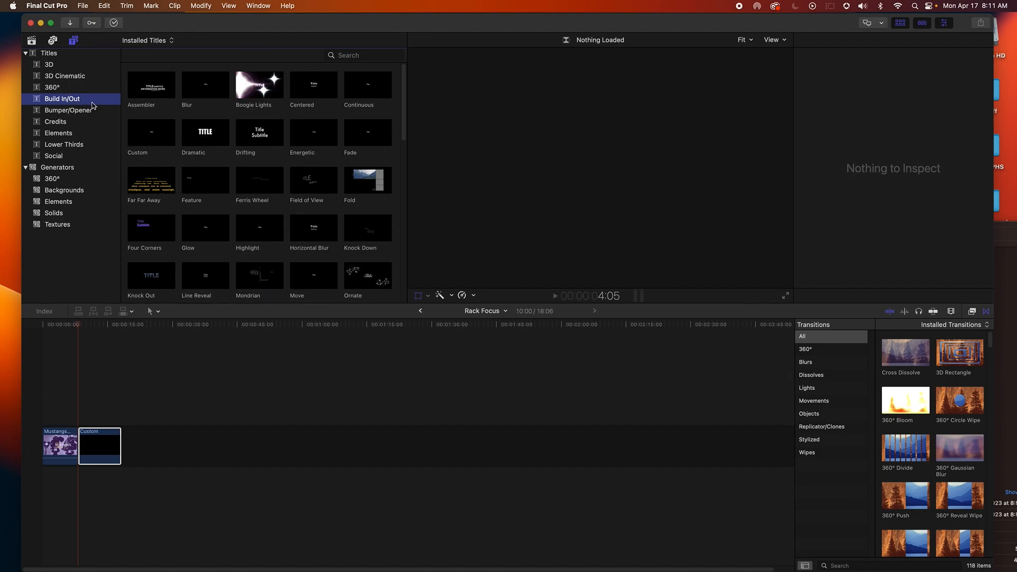
click(317, 146)
drag(317, 146, 92, 418)
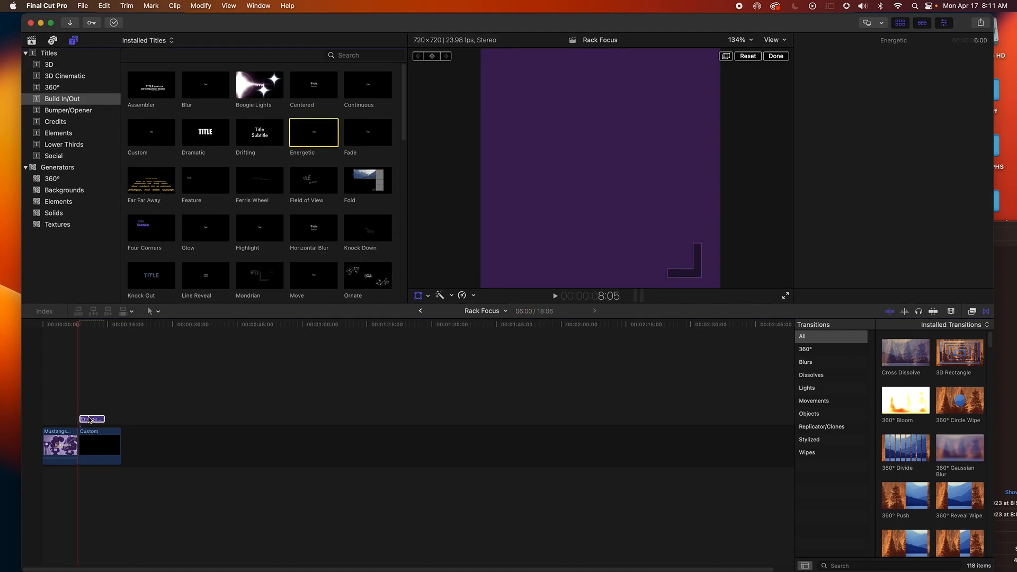
Replace the title's text with "Rack Focus Samples", split over two lines
double_click(89, 419)
key(space)
key(space)
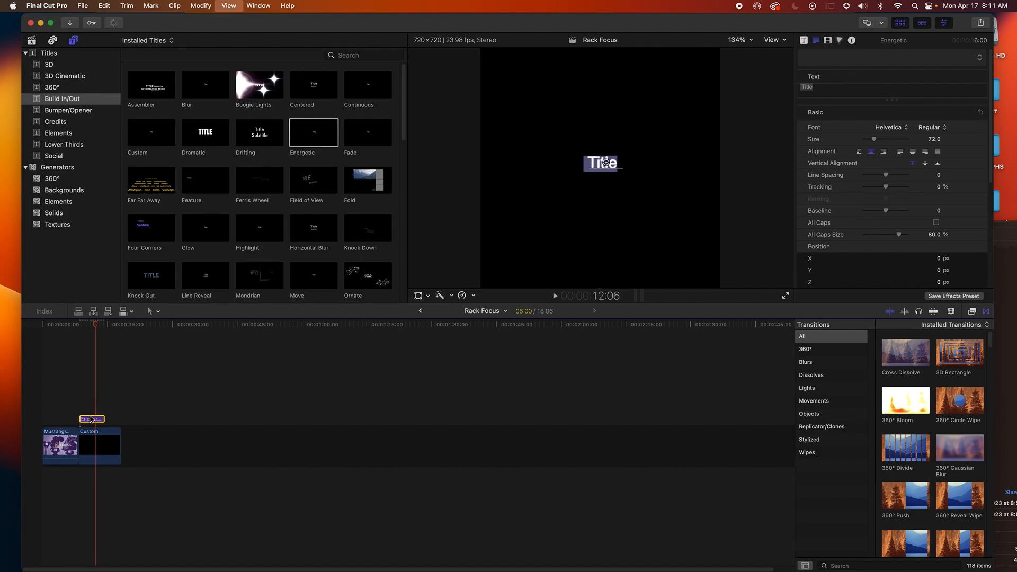
drag(834, 85, 763, 86)
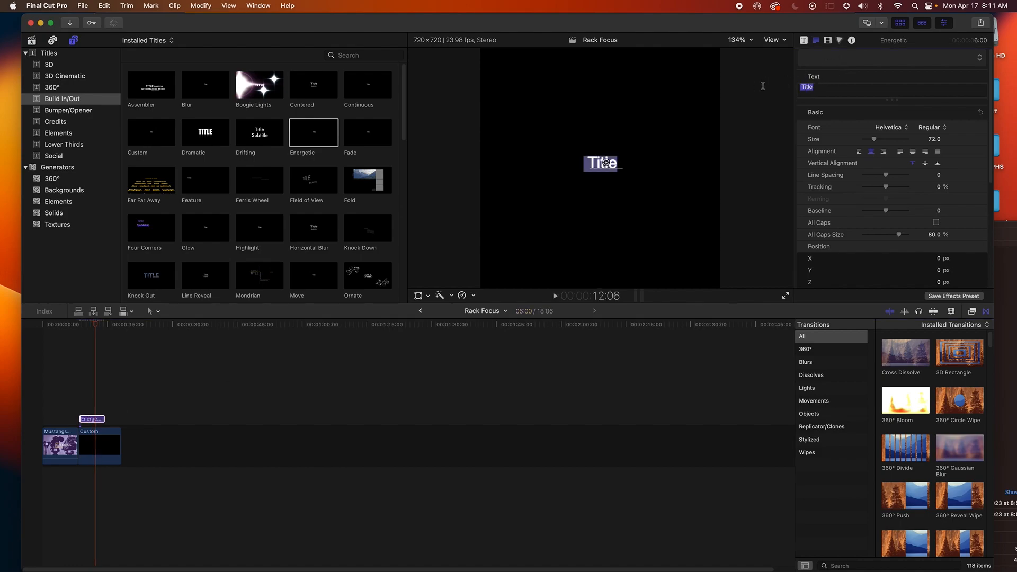
text(Rack Focuse)
key(Return)
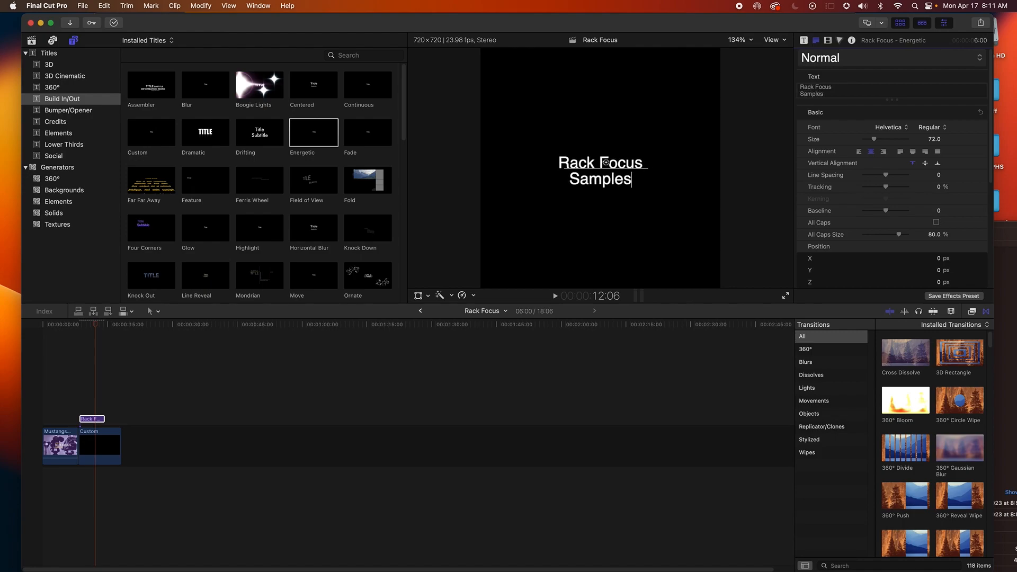
Play the title back and shorten it to about 3:22
click(75, 392)
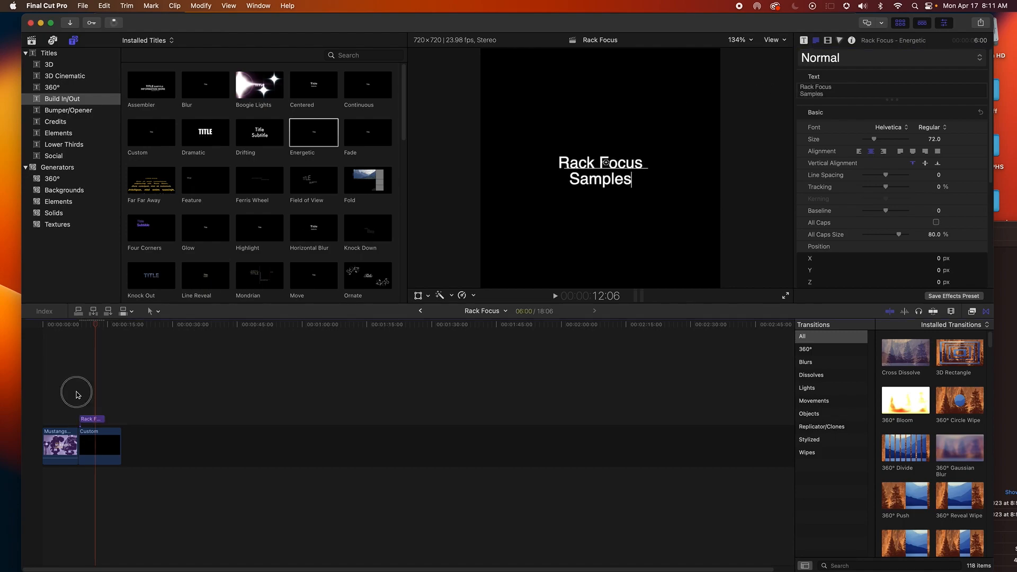
key(space)
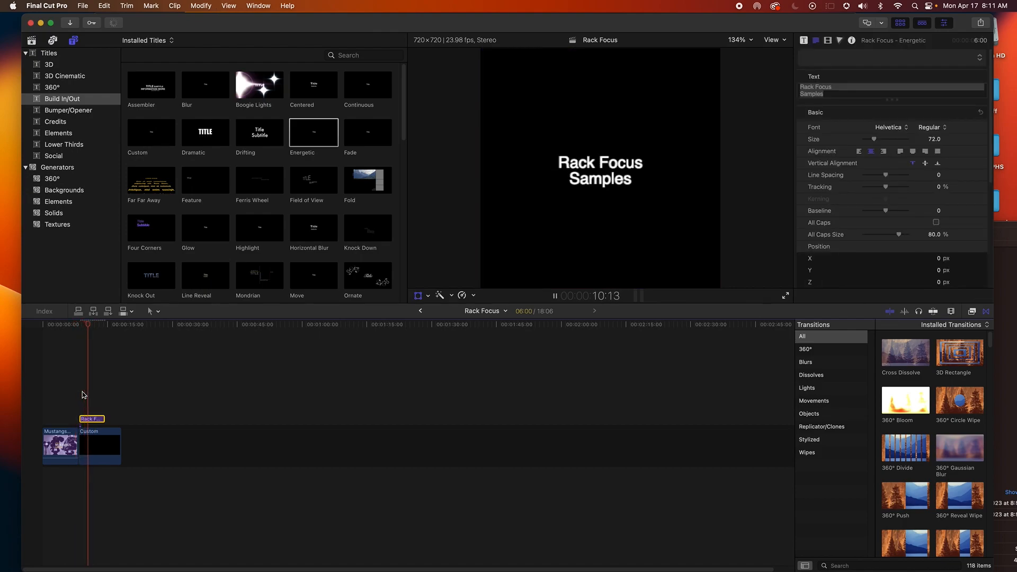
drag(104, 418, 89, 419)
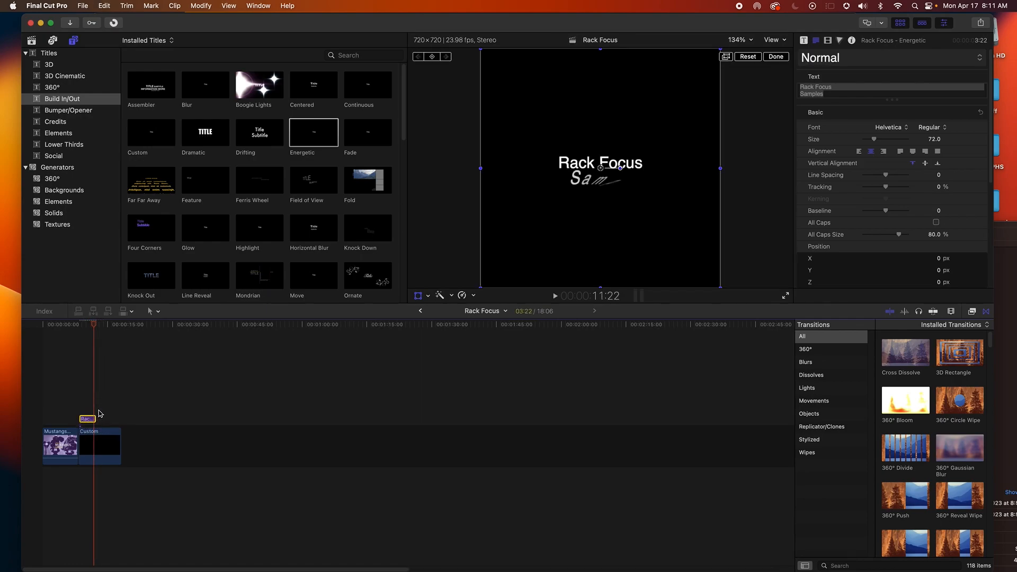
Duplicate the title right after itself and change the copy's text to the author's name
drag(87, 419, 106, 422)
double_click(605, 162)
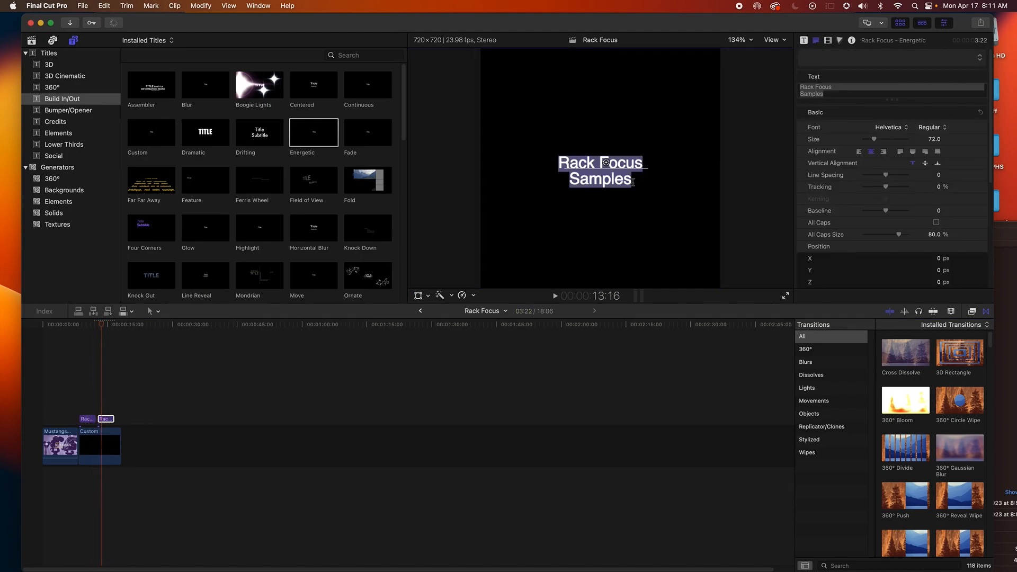
text(By Joe Pelota)
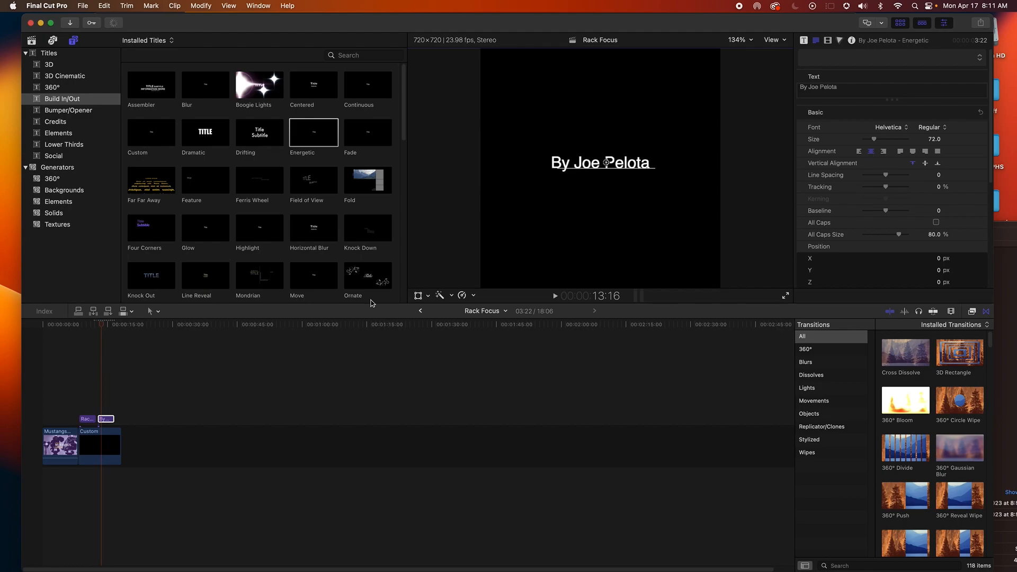
Trim the end of the black solid so it ends with the second title
click(92, 386)
key(space)
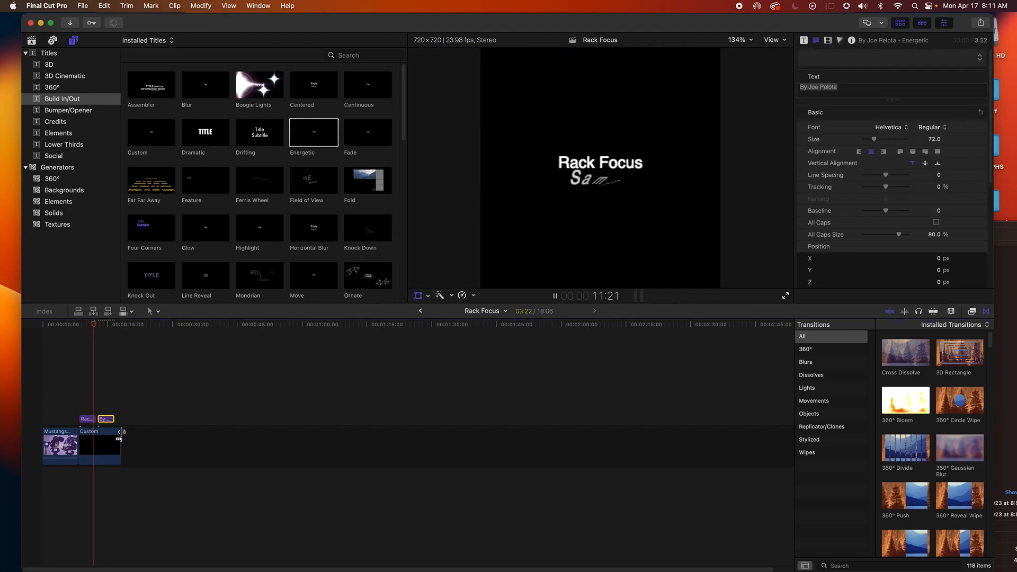
drag(118, 434, 109, 434)
Play back both titles from the start of the first one
click(87, 418)
key(space)
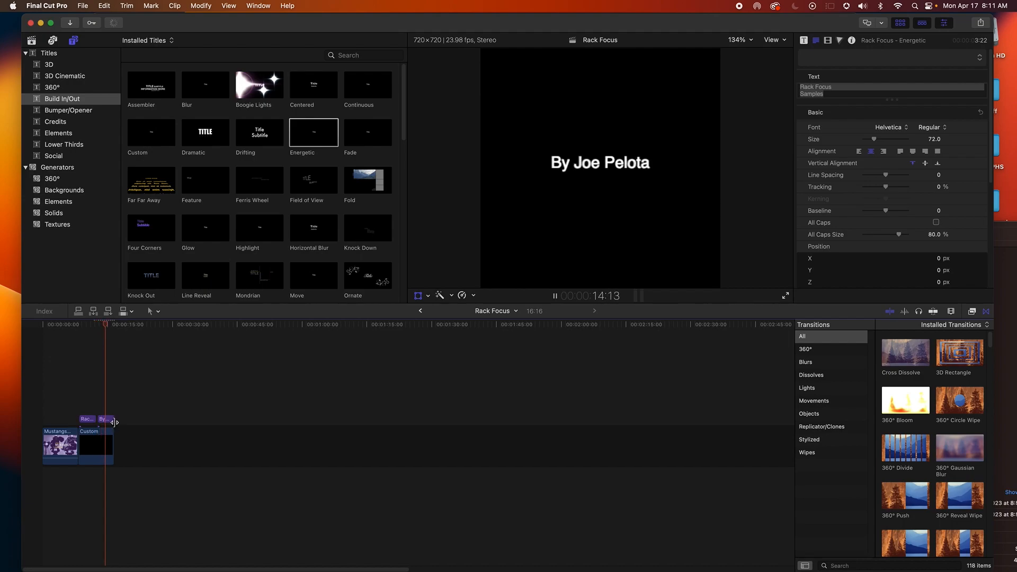
key(space)
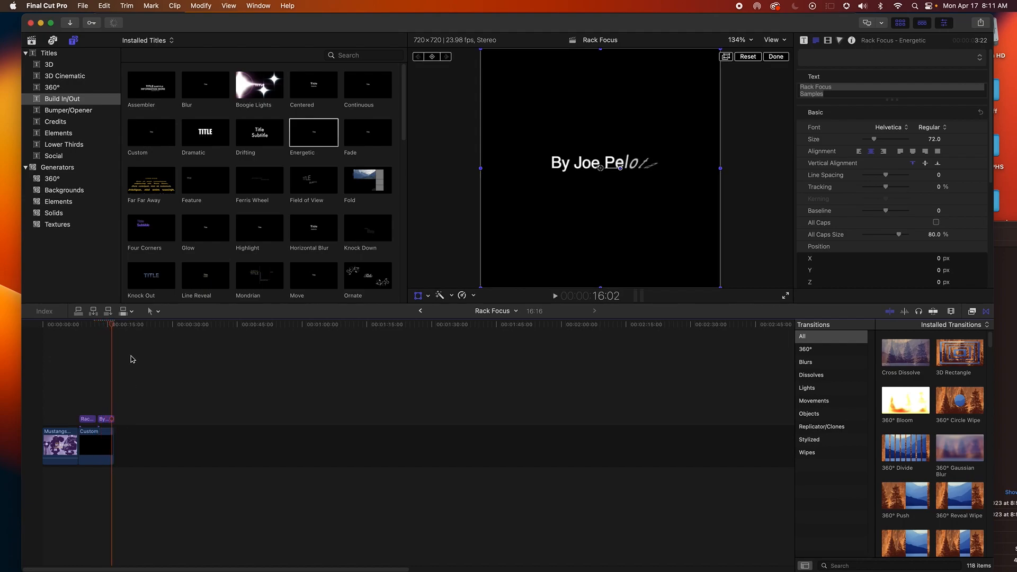
Browse and skim the Apr 17, 2023 clips in the 9-23-20 event
click(74, 53)
click(51, 41)
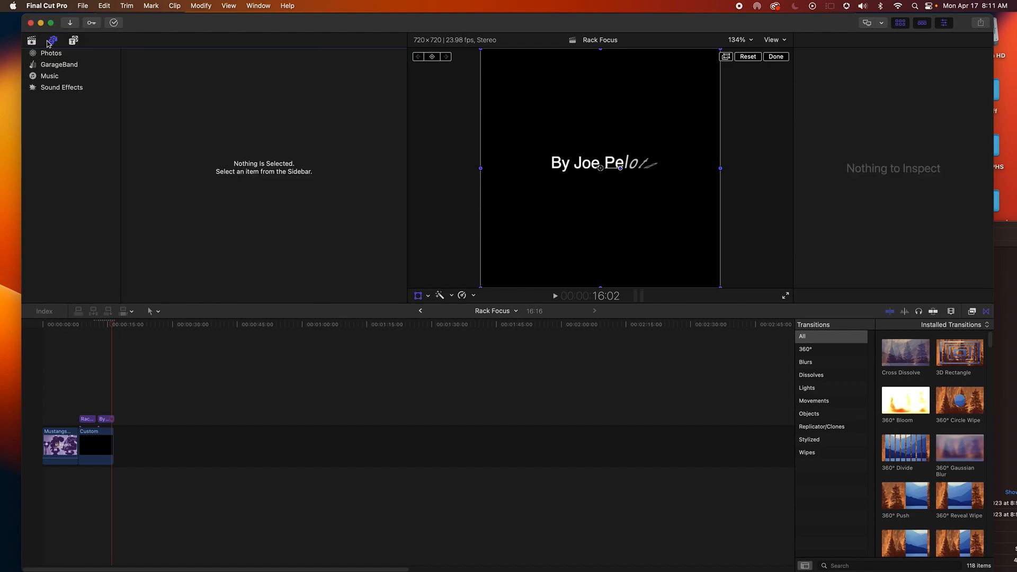
click(36, 43)
scroll(302, 179, down, 5)
scroll(302, 179, up, 15)
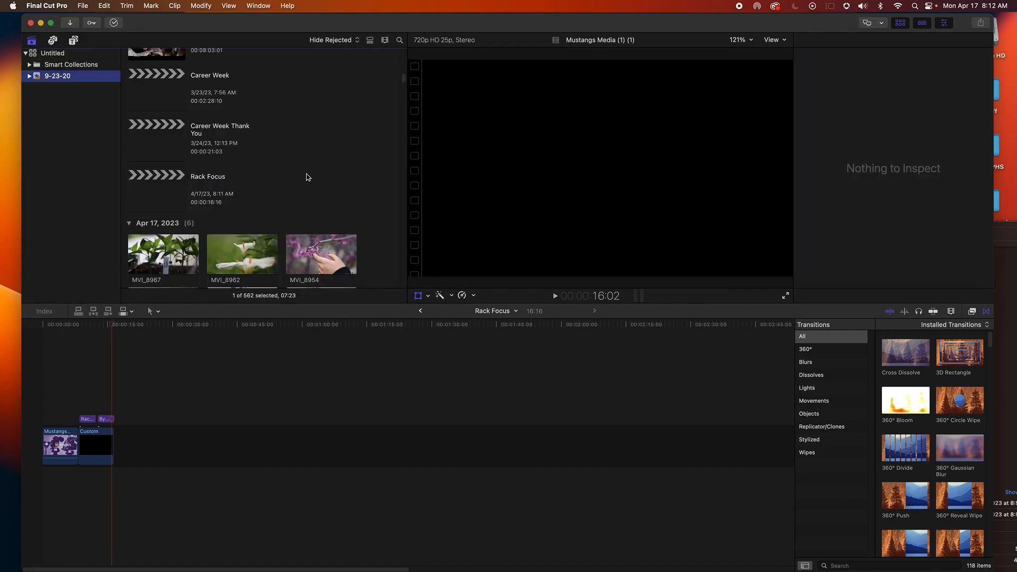
scroll(369, 163, down, 2)
drag(398, 64, 396, 85)
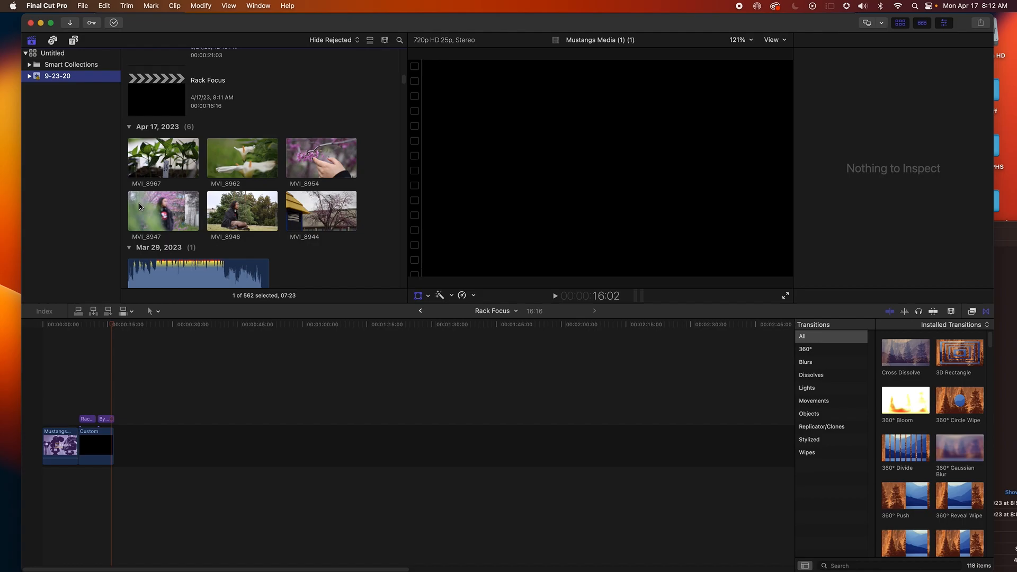
click(148, 161)
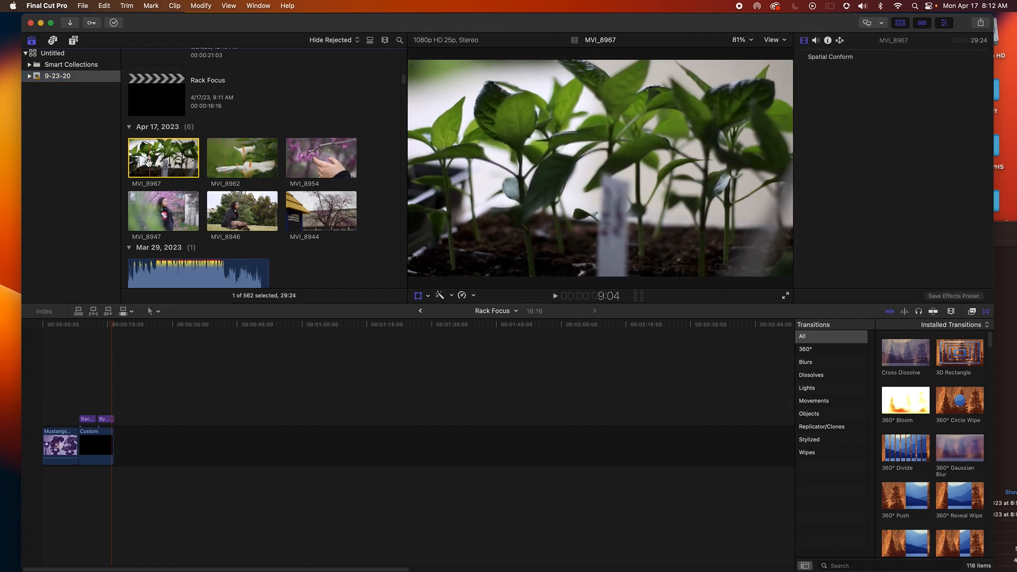
click(262, 119)
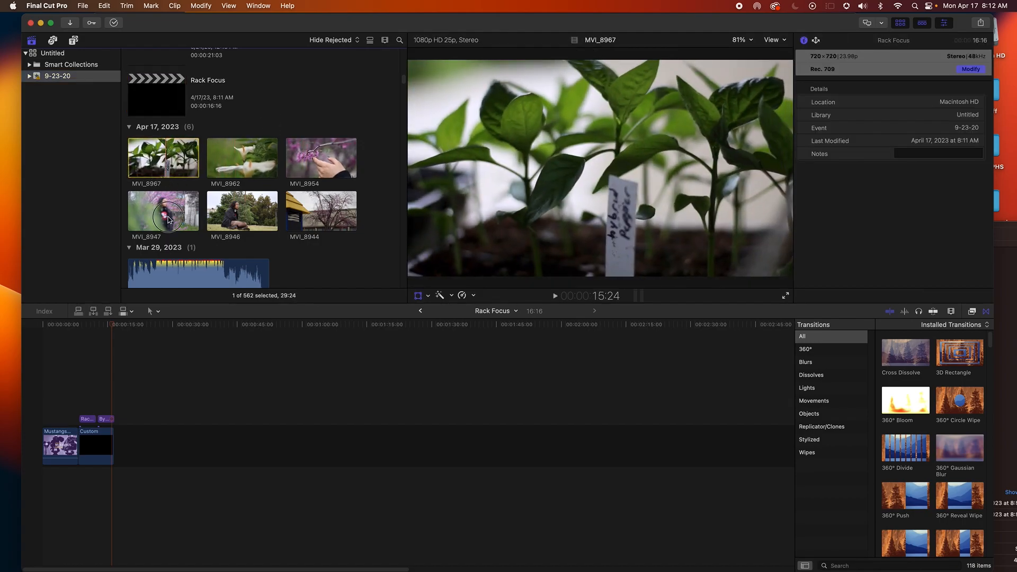
scroll(167, 203, down, 15)
scroll(249, 239, down, 20)
scroll(250, 238, down, 20)
scroll(249, 234, down, 15)
scroll(249, 234, up, 10)
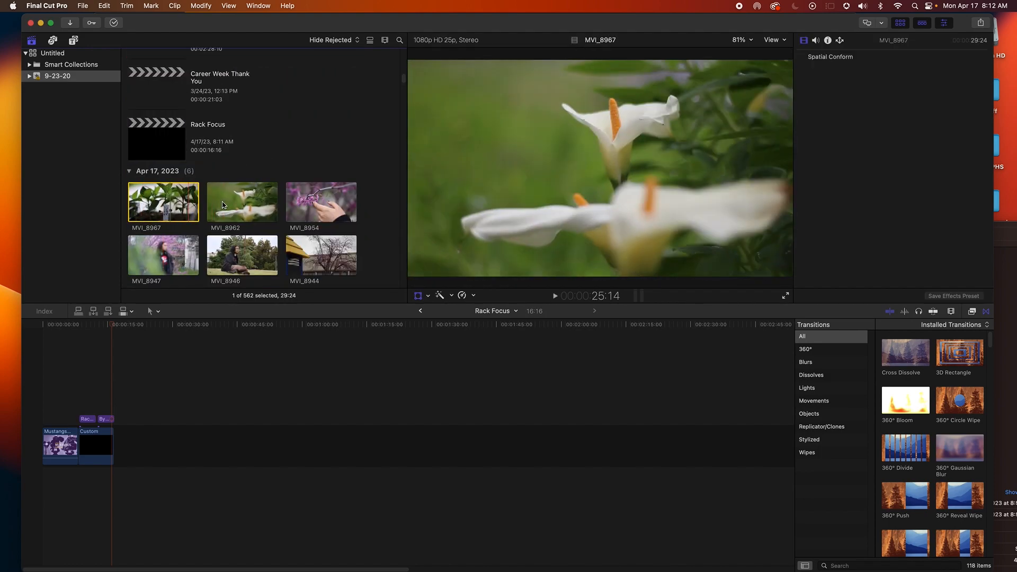
click(169, 202)
drag(172, 225, 148, 461)
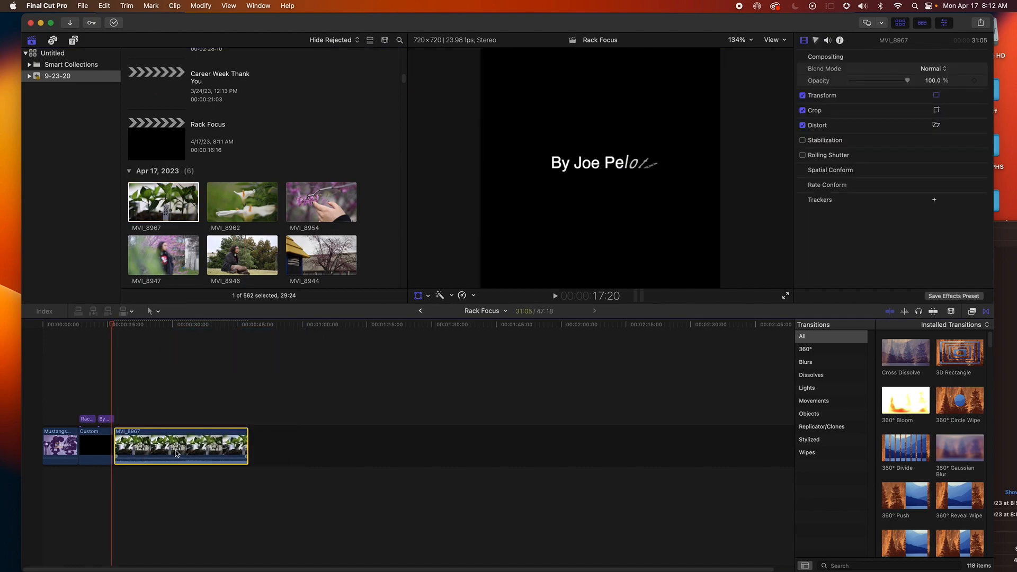
key(Delete)
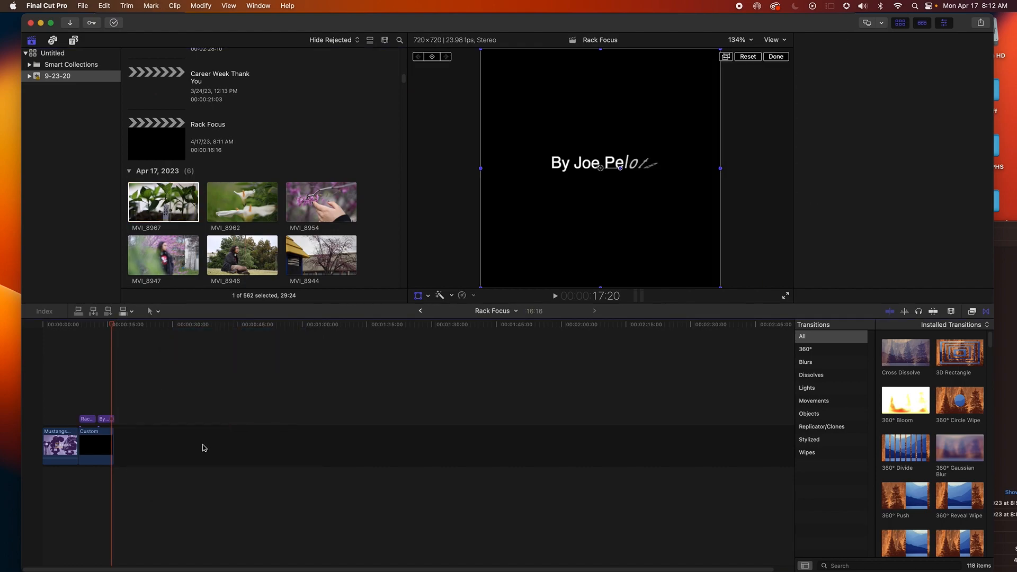
Set an in point partway through MVI_8967 and add that portion after the black solid
click(129, 205)
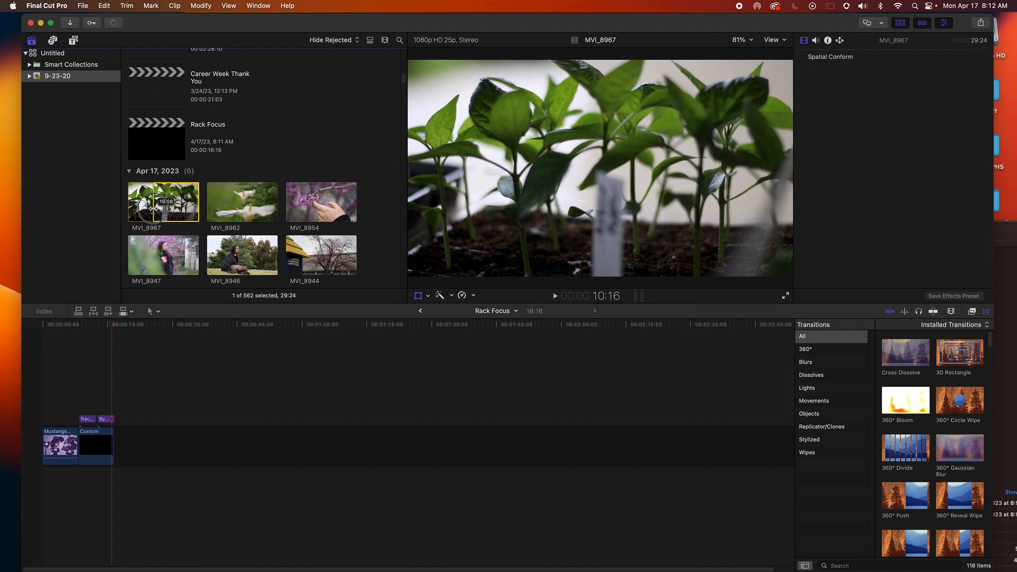
key(i)
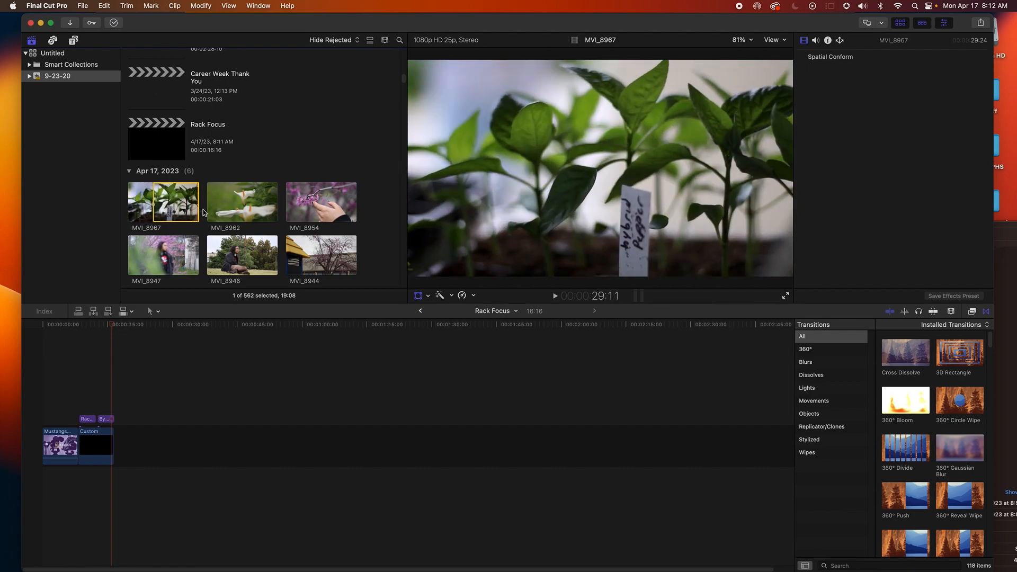
drag(199, 209, 144, 444)
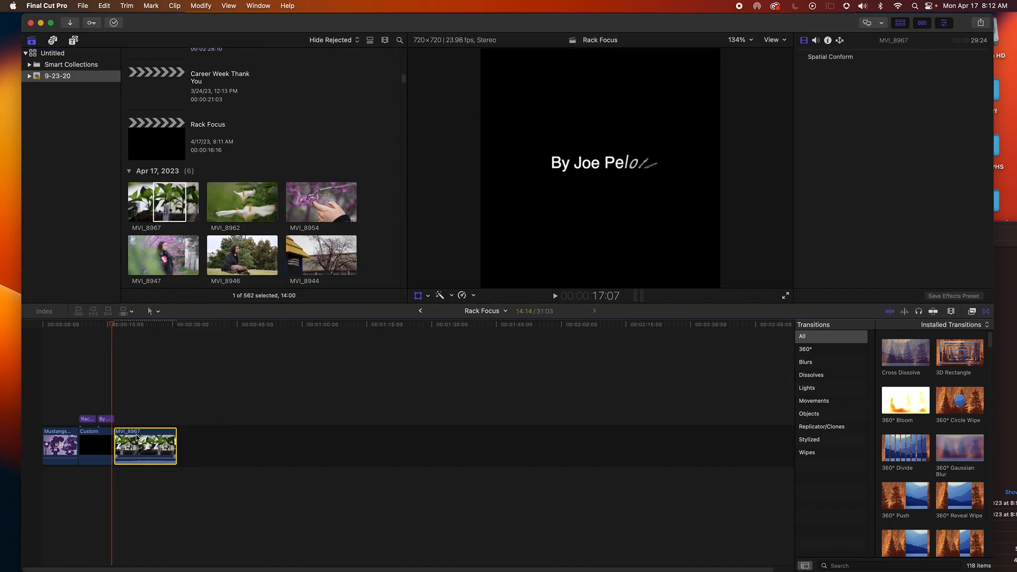
Add a Cross Dissolve transition between the black solid and MVI_8967, then play it back
click(110, 360)
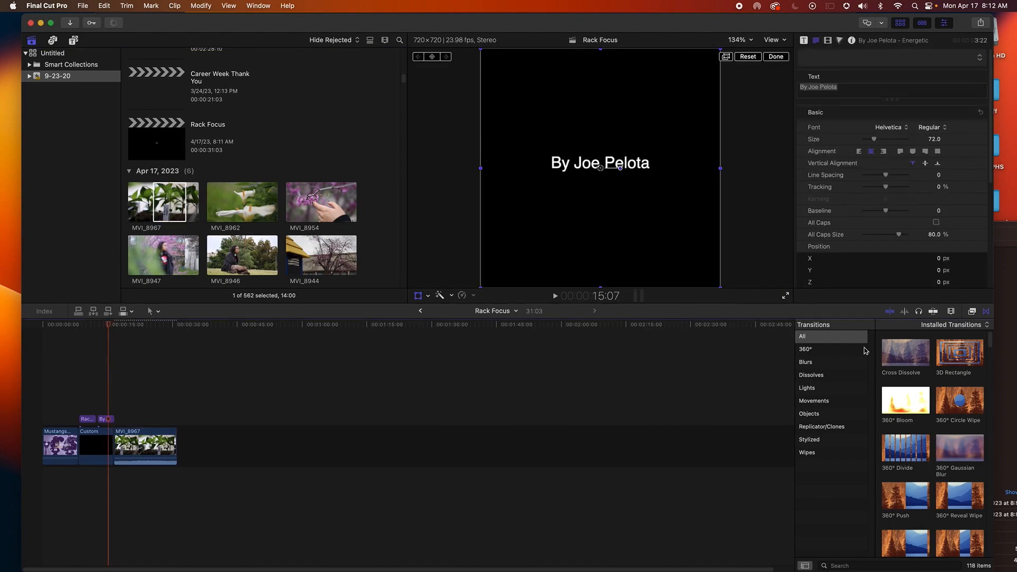
drag(905, 357, 111, 450)
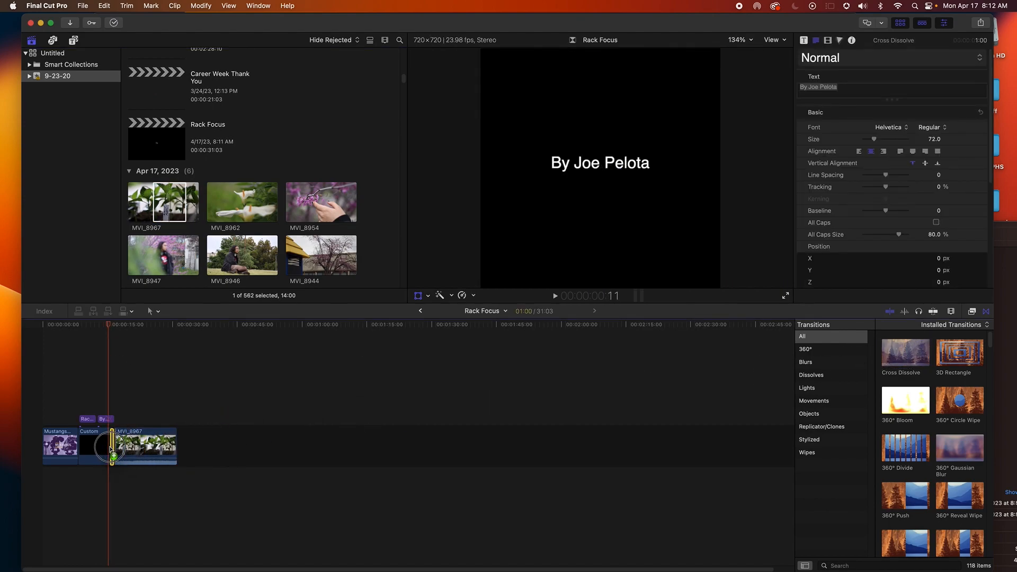
click(111, 367)
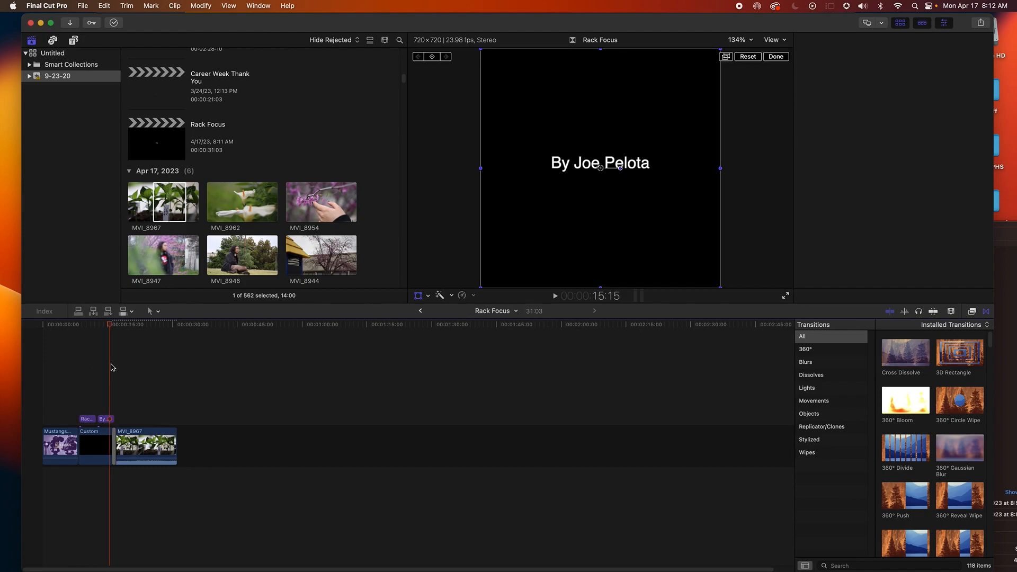
key(space)
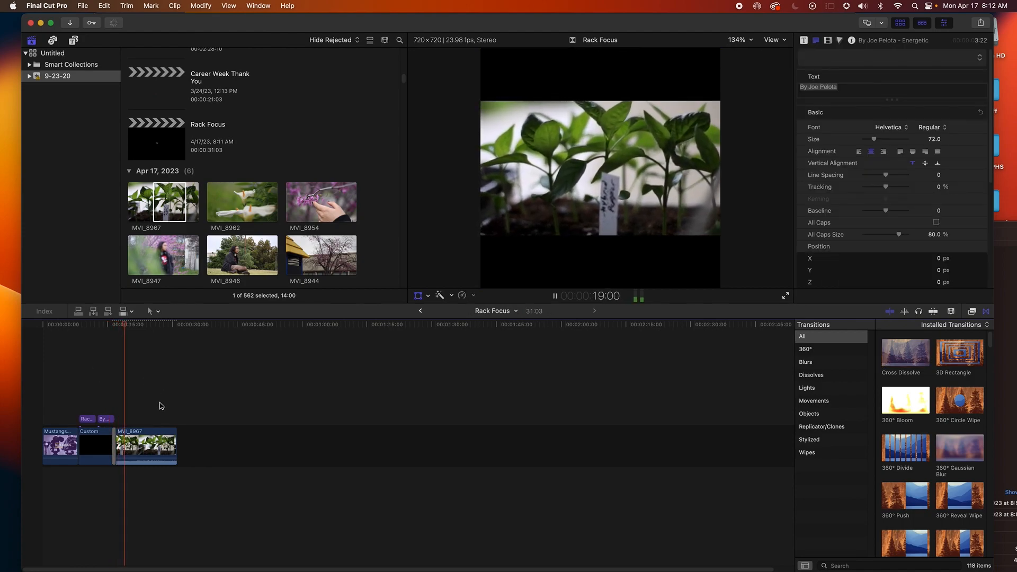
key(space)
Scale up MVI_8967 so it fills the square frame
click(141, 450)
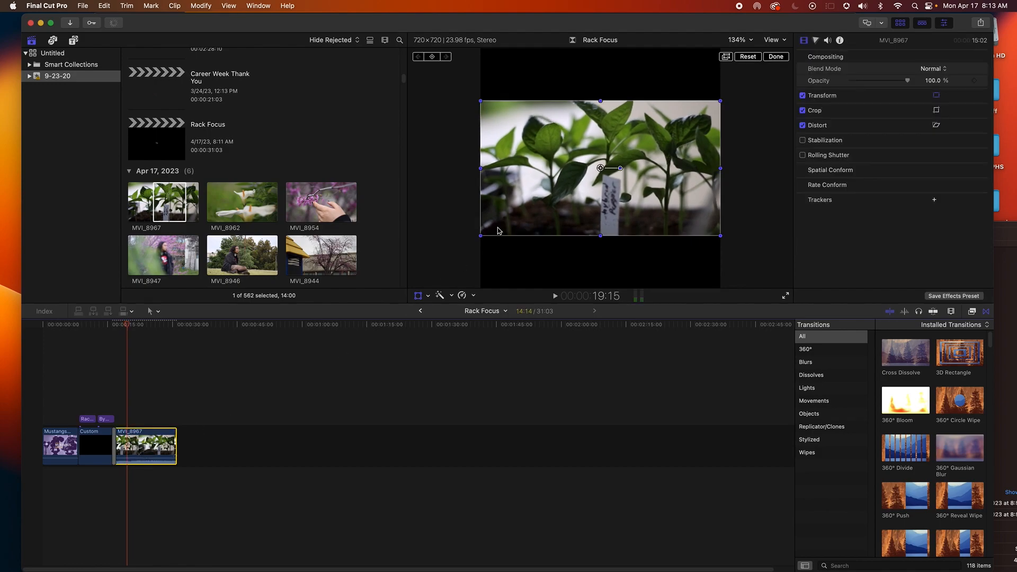
drag(481, 236, 426, 287)
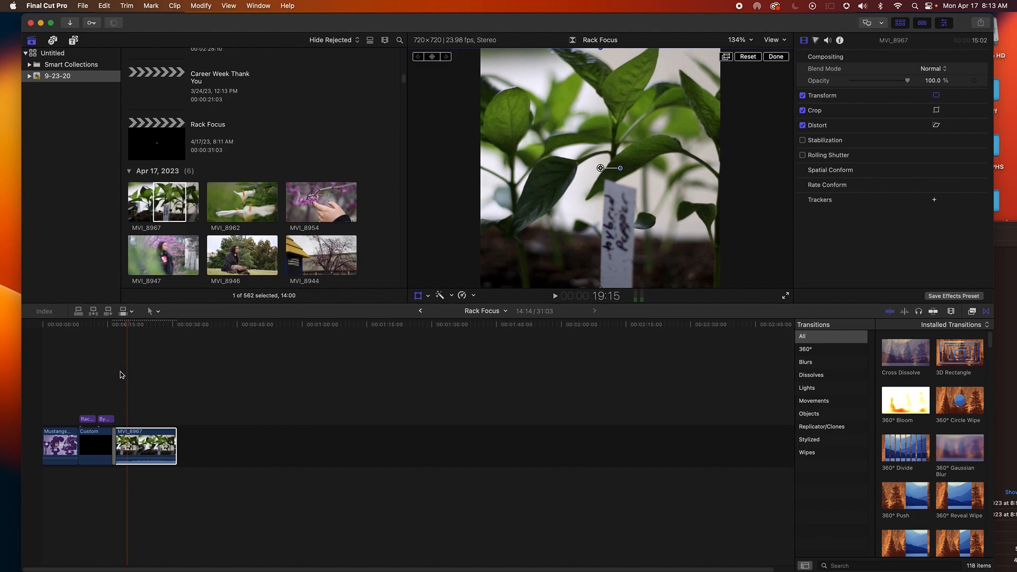
Extend the end of MVI_8967 in the timeline and play the sequence back
click(116, 374)
key(space)
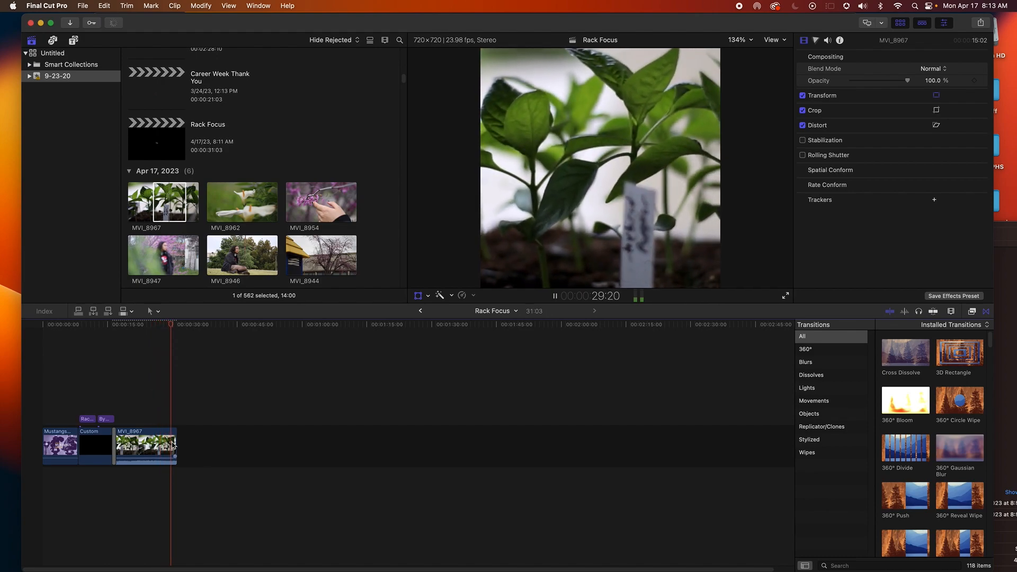
drag(176, 448, 218, 454)
click(167, 424)
key(space)
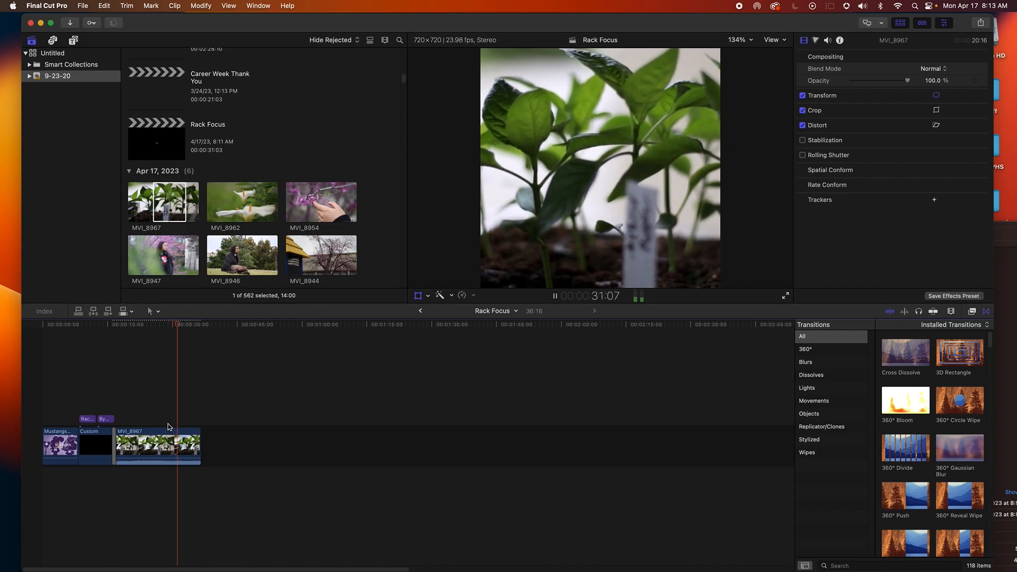
Adjust the start of MVI_8967 where it meets the black solid and its transition
key(space)
key(shift+t)
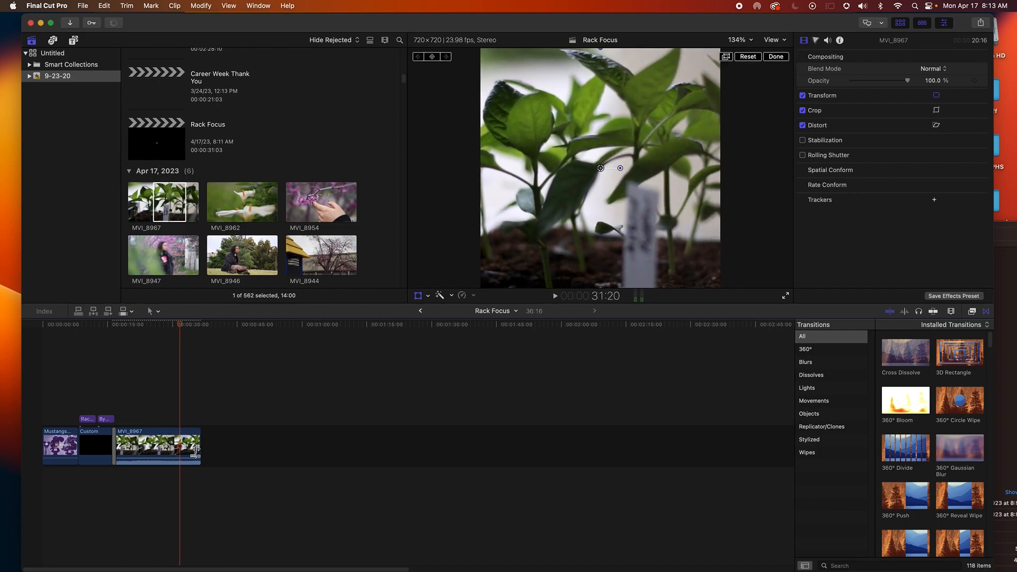
click(120, 440)
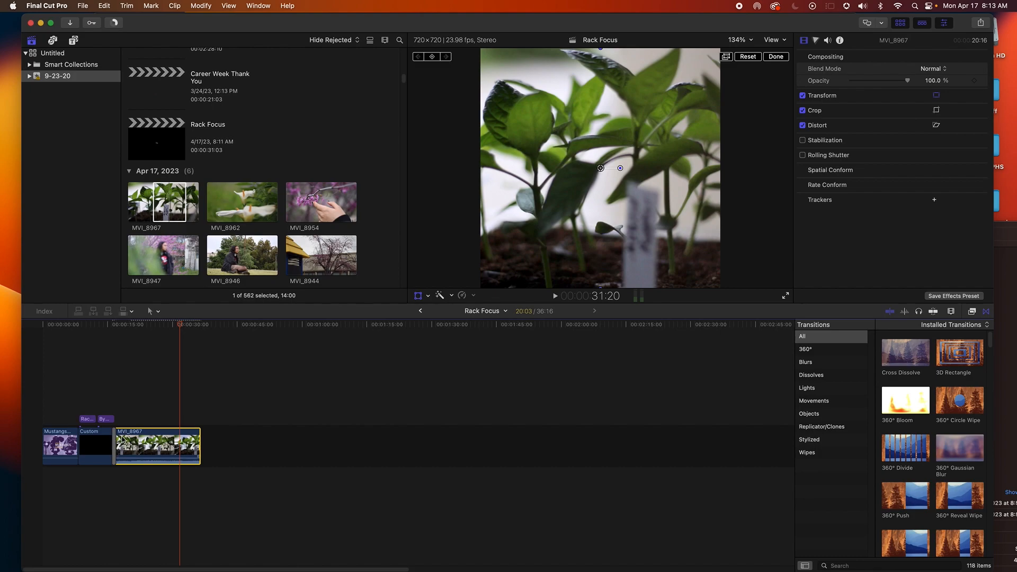
click(116, 443)
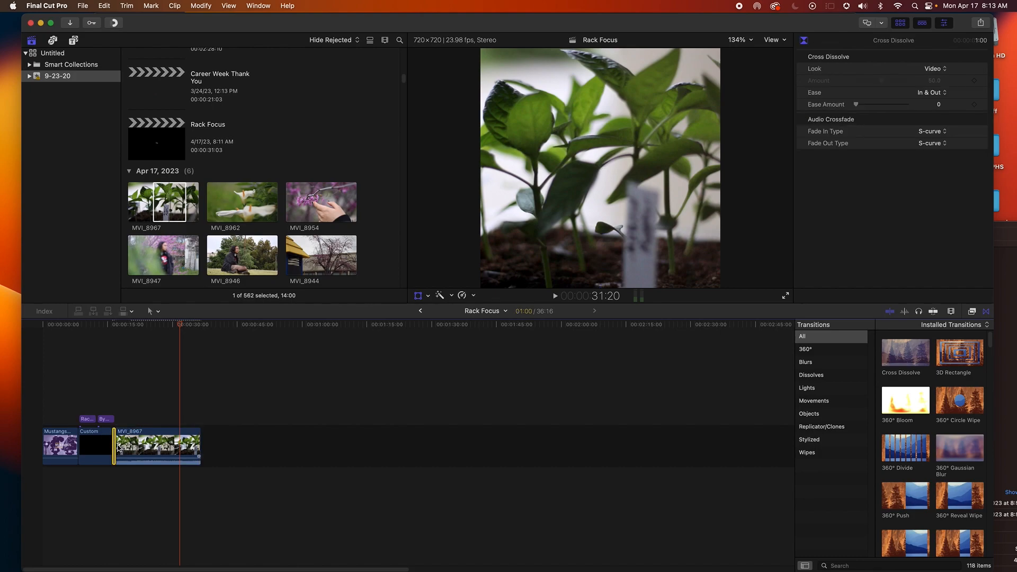
click(148, 444)
click(134, 442)
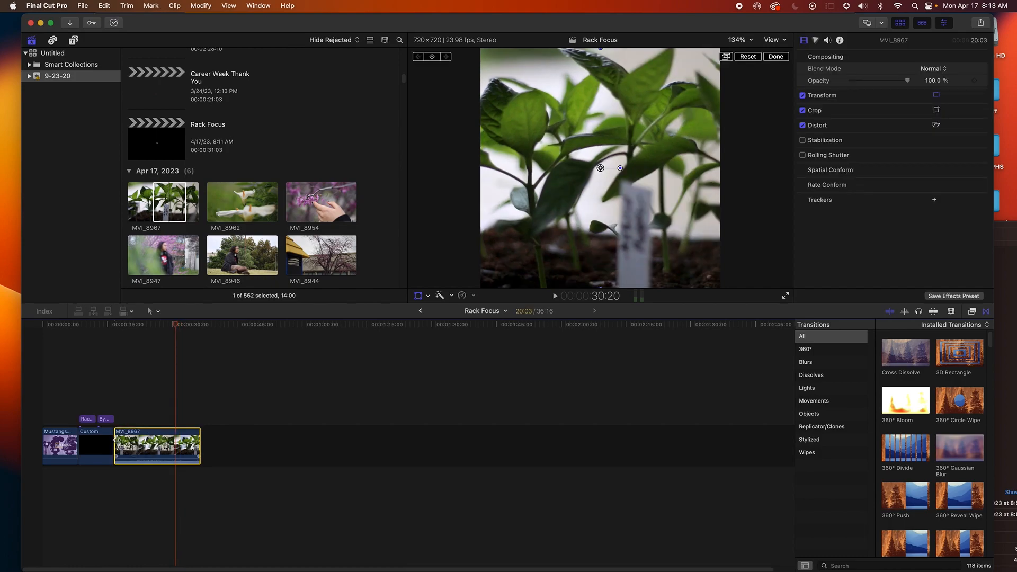
drag(116, 440, 141, 443)
click(139, 392)
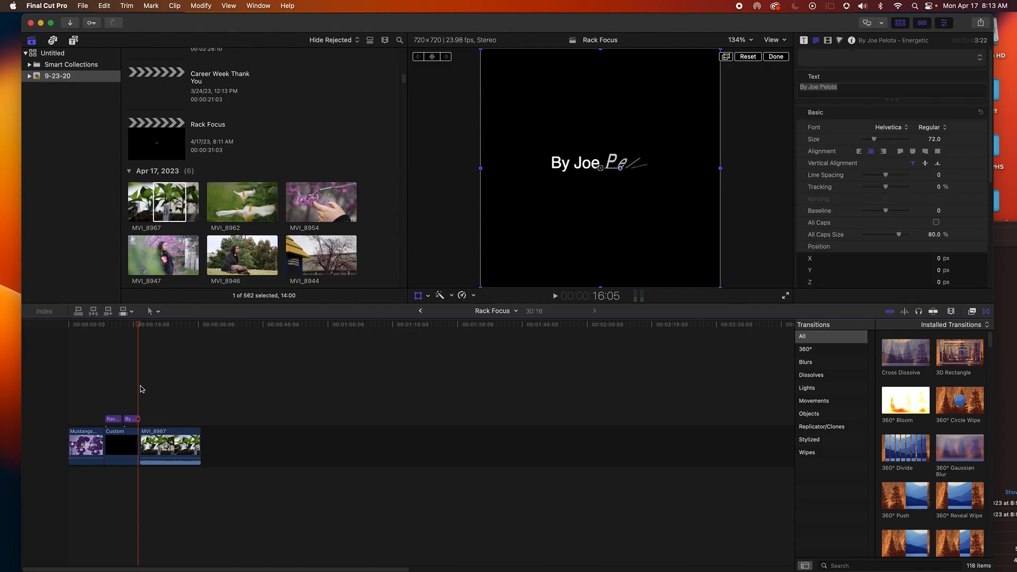
Play back the sequence from the title cards through MVI_8967
key(space)
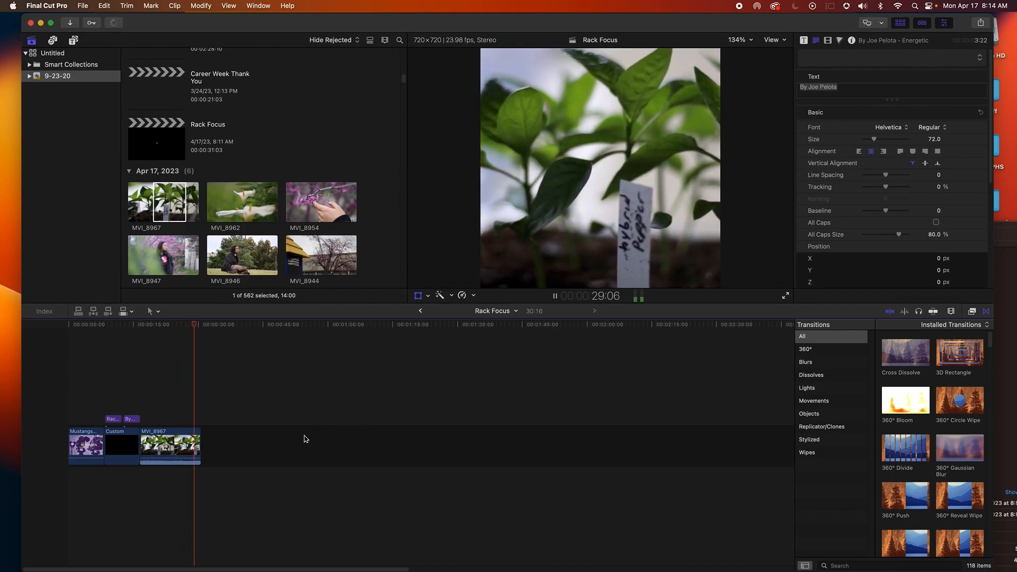
key(space)
click(207, 452)
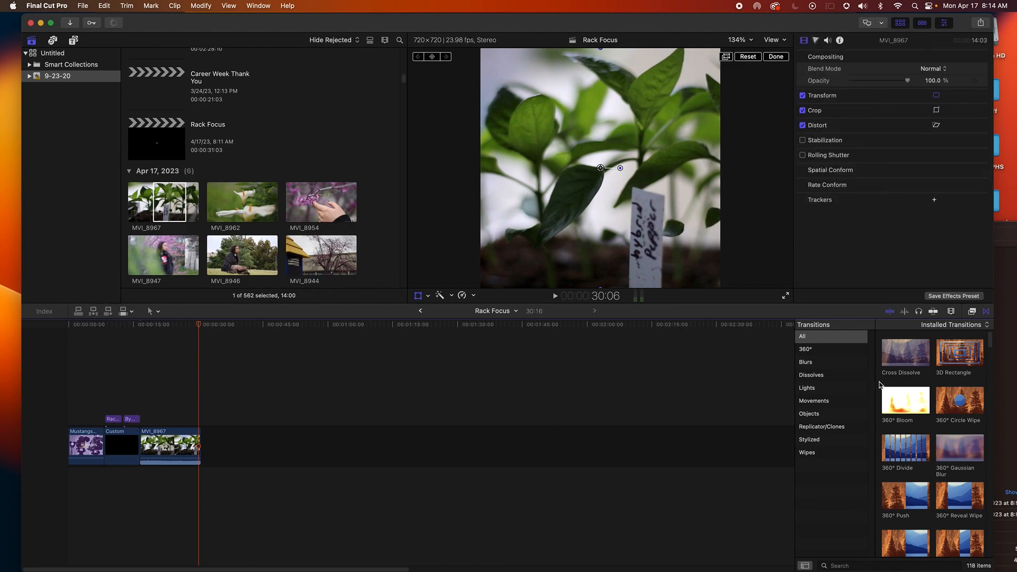
Add Cross Dissolve transitions at the end of MVI_8967 and between the black solid and MVI_8967
drag(899, 363, 284, 447)
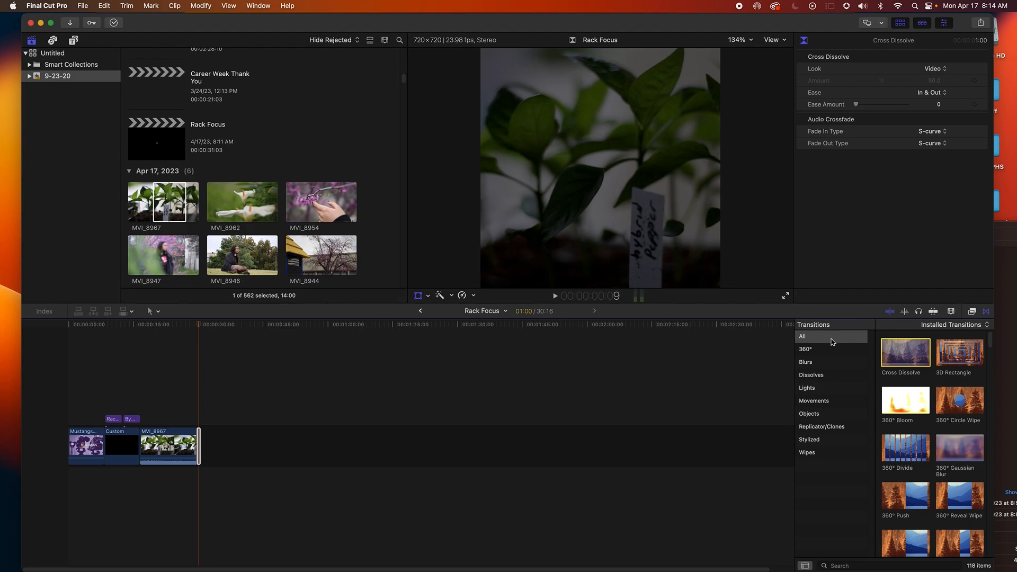
drag(900, 363, 139, 446)
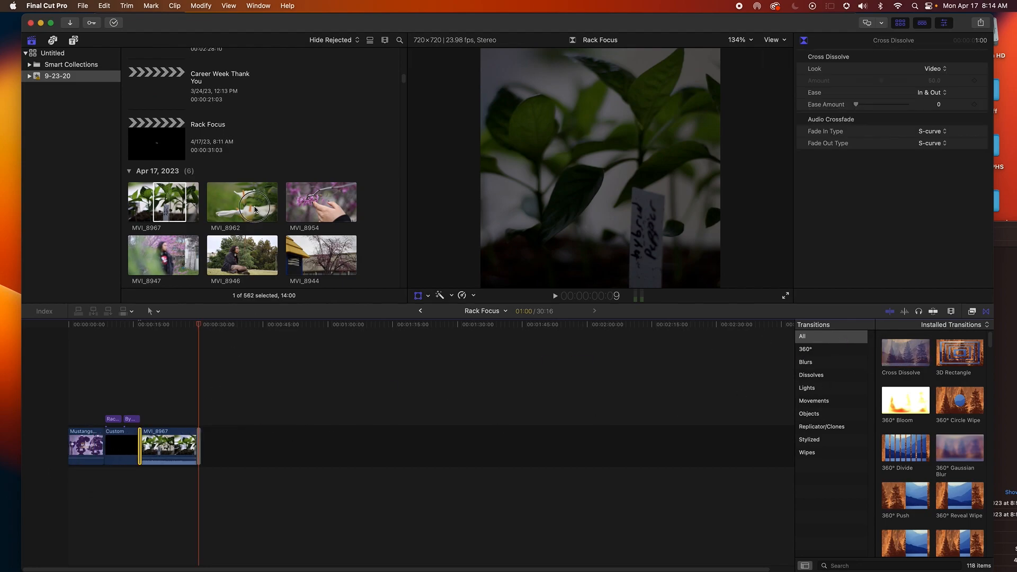
click(255, 210)
drag(255, 209, 202, 448)
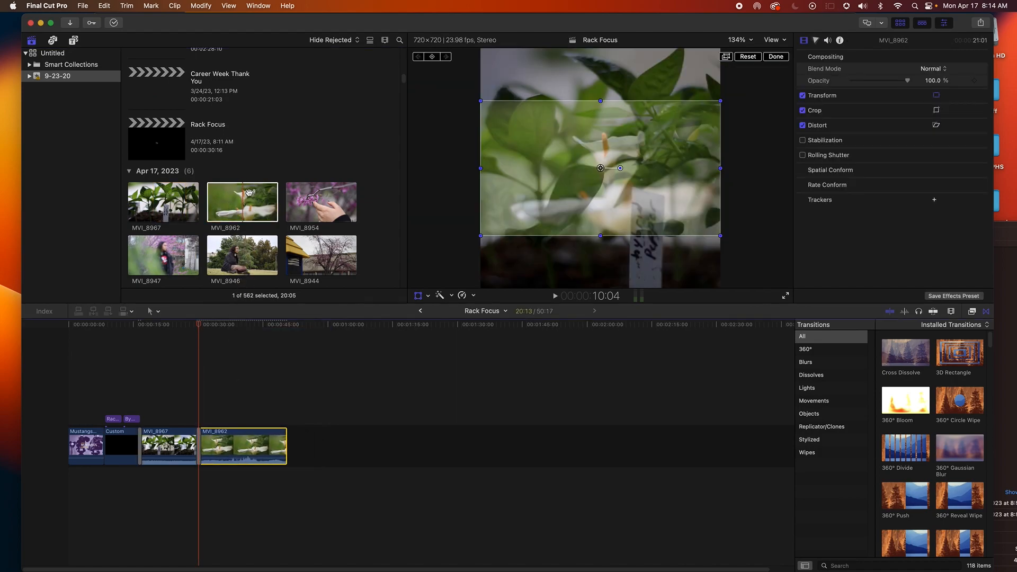
click(249, 192)
key(super+z)
Add a later portion of MVI_8962 after MVI_8967 and play it back
click(233, 168)
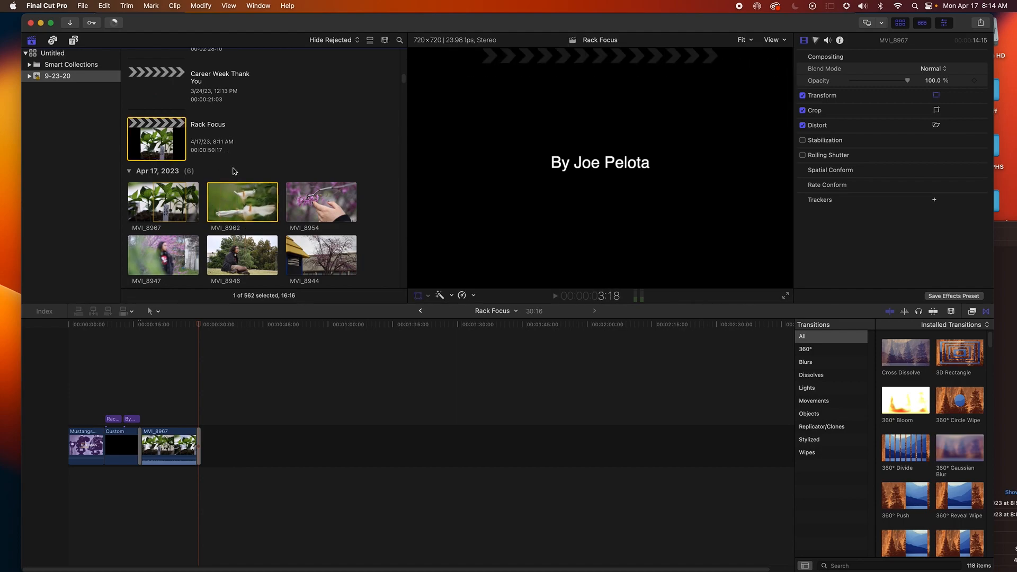
click(212, 205)
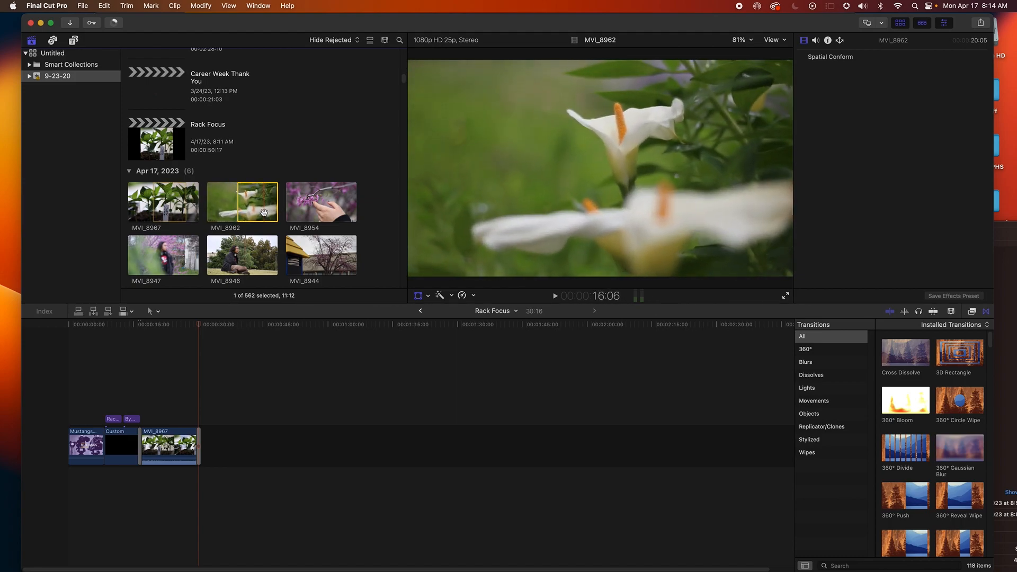
drag(277, 211, 223, 431)
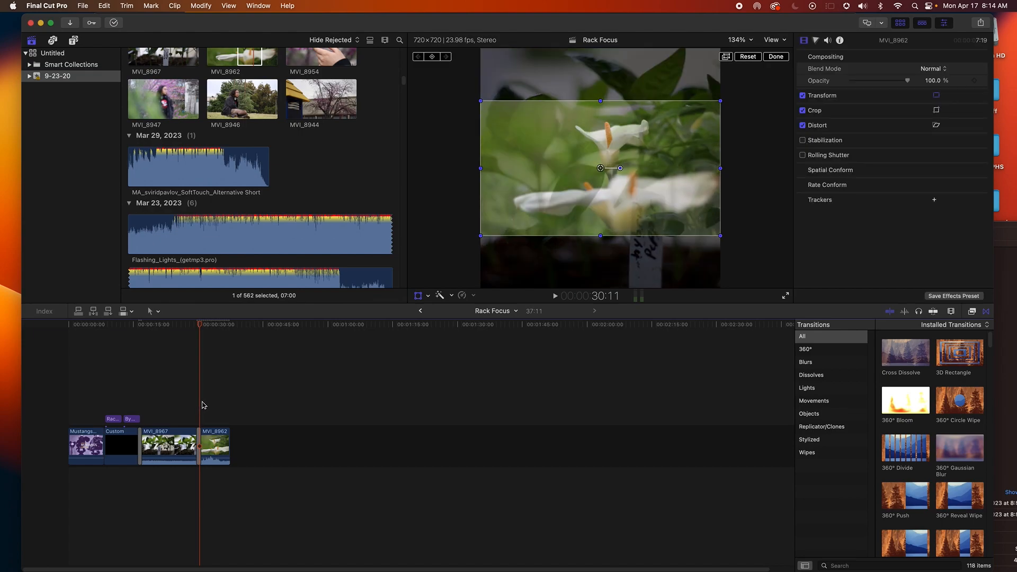
key(space)
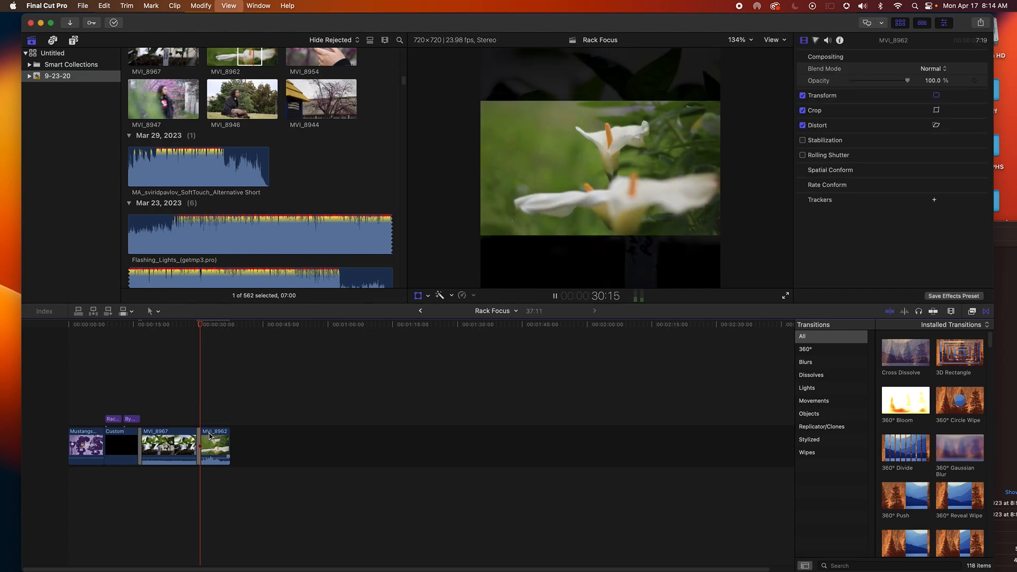
Scale up MVI_8962 so it fills the square frame, then play it back
click(212, 441)
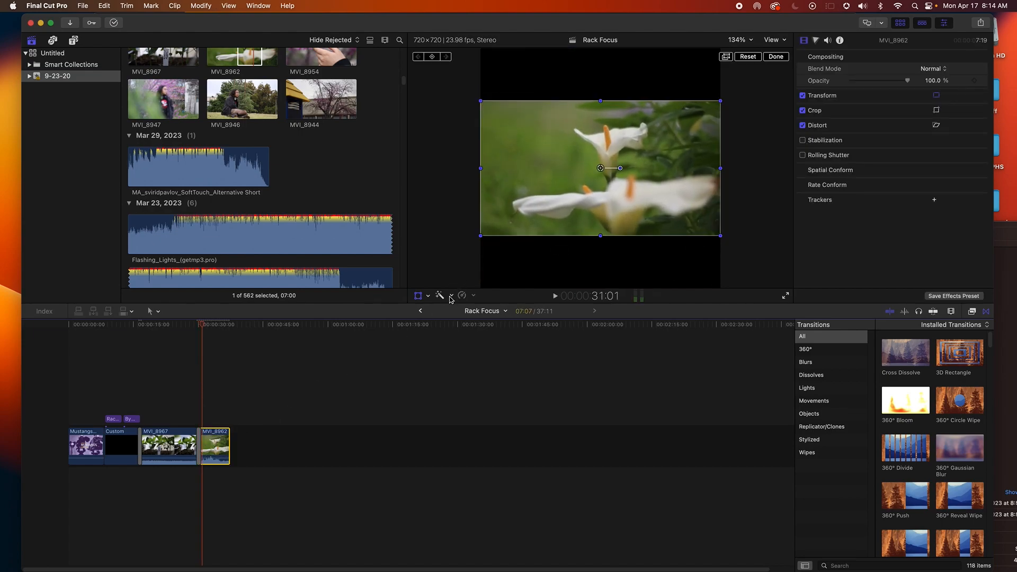
drag(481, 237, 418, 291)
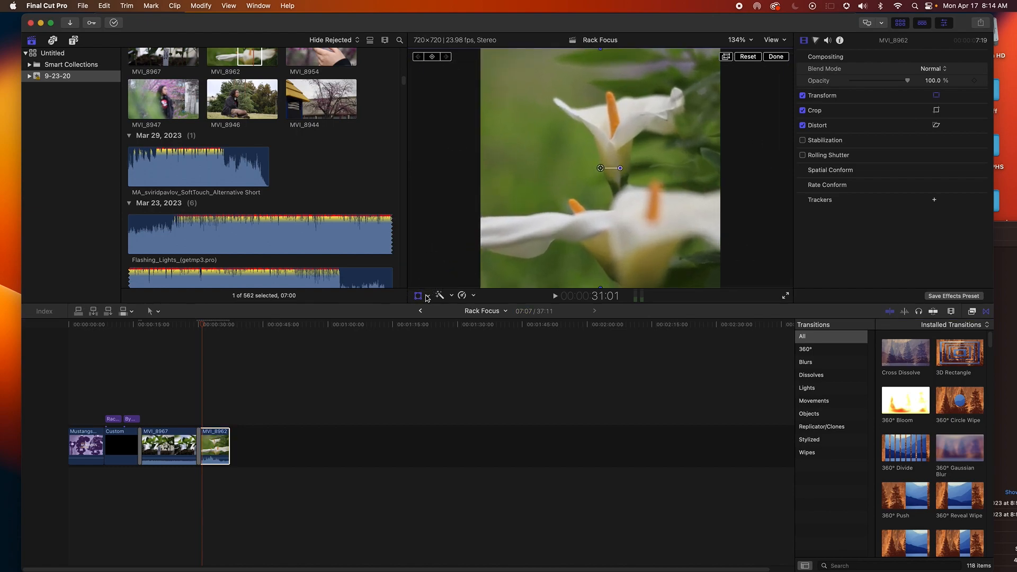
click(428, 296)
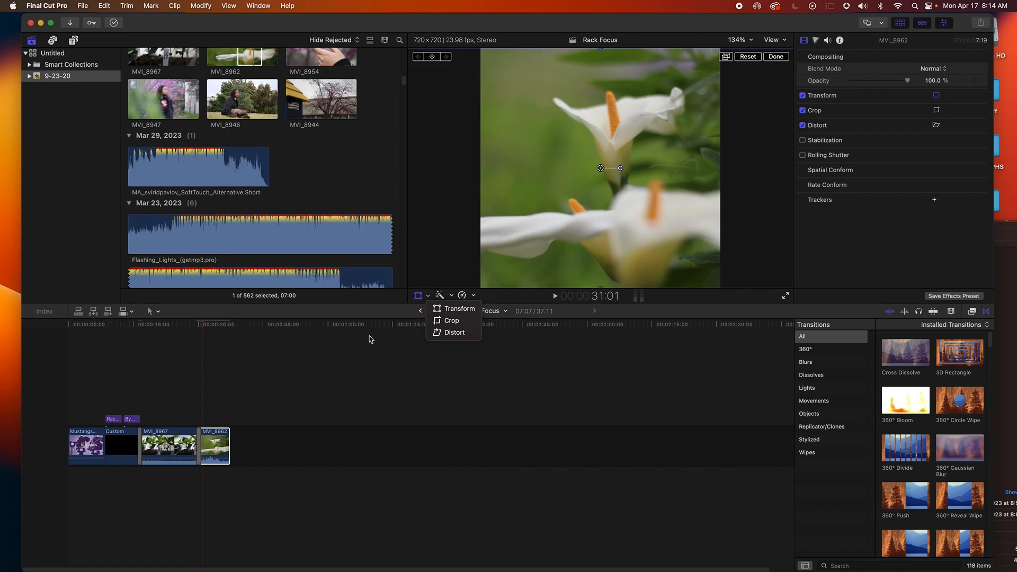
click(280, 379)
click(196, 401)
key(space)
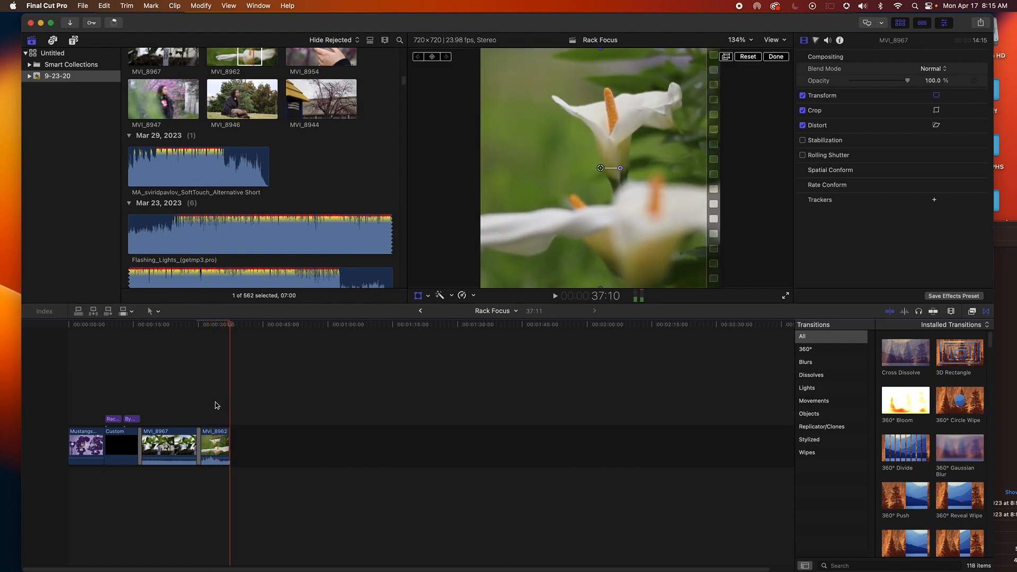
Extend the end of MVI_8962 slightly and play the result
drag(231, 440, 233, 438)
click(216, 411)
key(space)
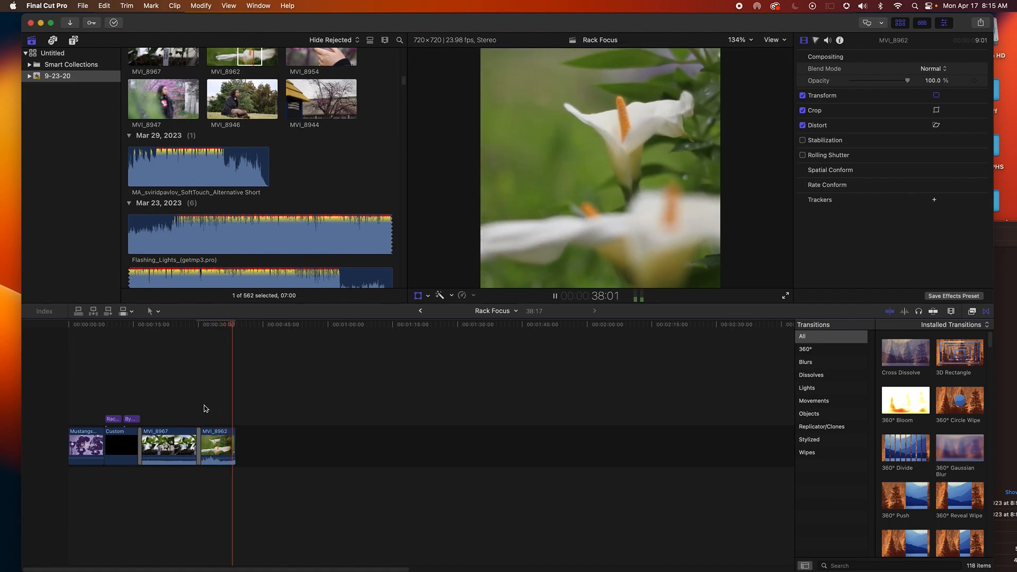
Mark a short range of MVI_8954 and add it to the end of the timeline
scroll(290, 295, up, 3)
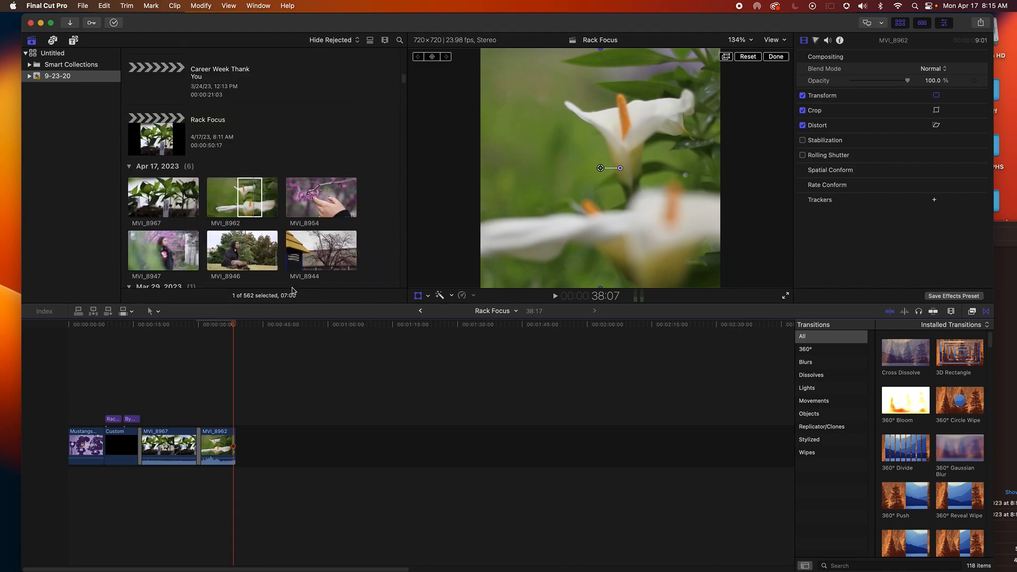
click(352, 109)
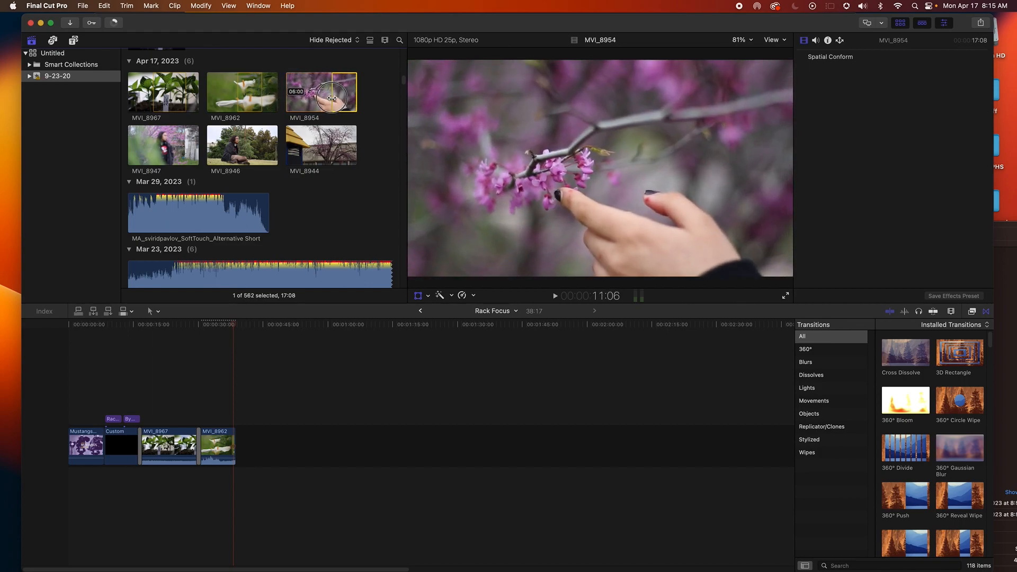
drag(331, 97, 342, 97)
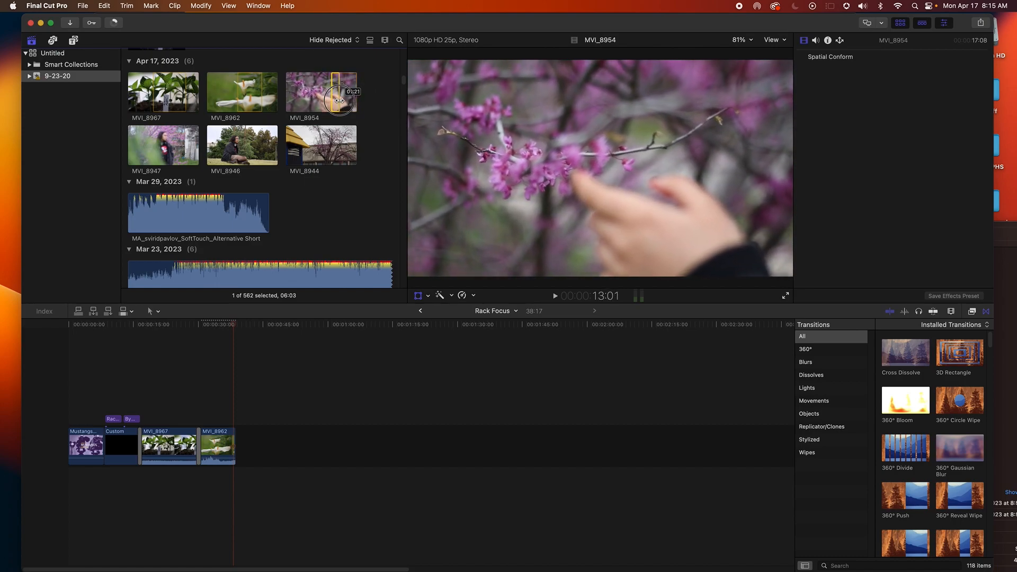
drag(341, 101, 342, 97)
drag(315, 326, 243, 421)
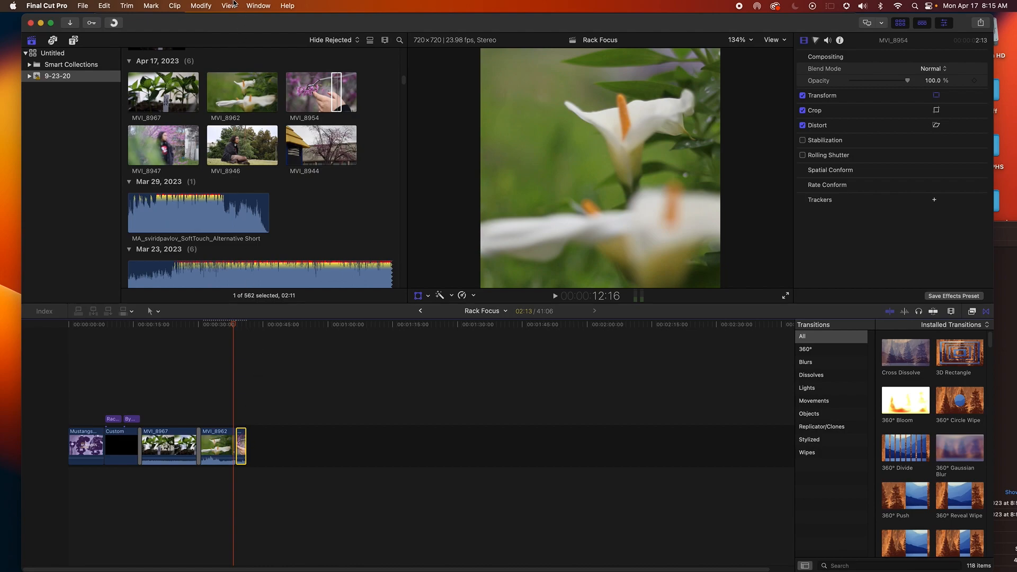
Set MVI_8954's custom speed rate to 80% and play it back
click(212, 6)
mouse_move(220, 225)
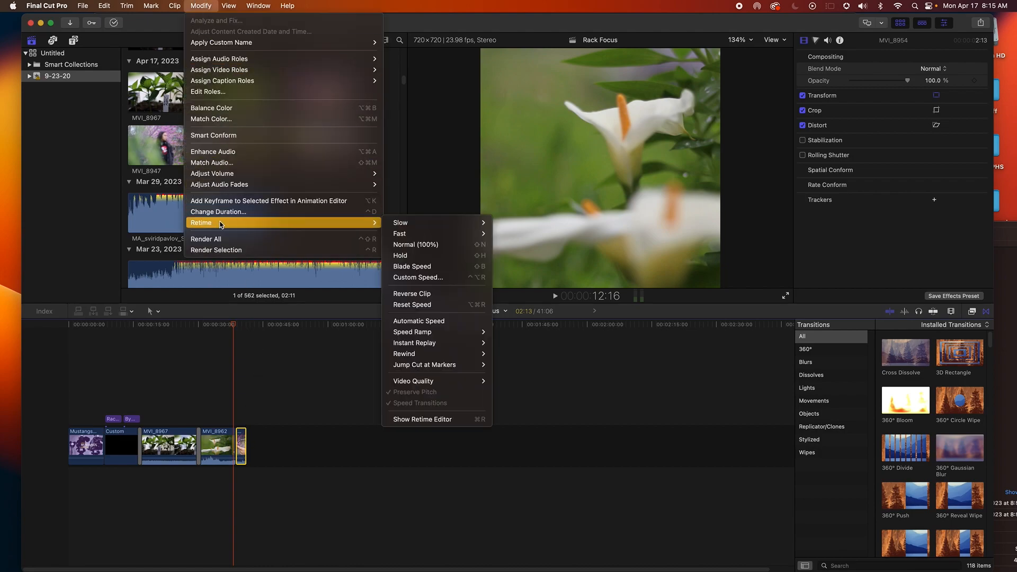
click(466, 278)
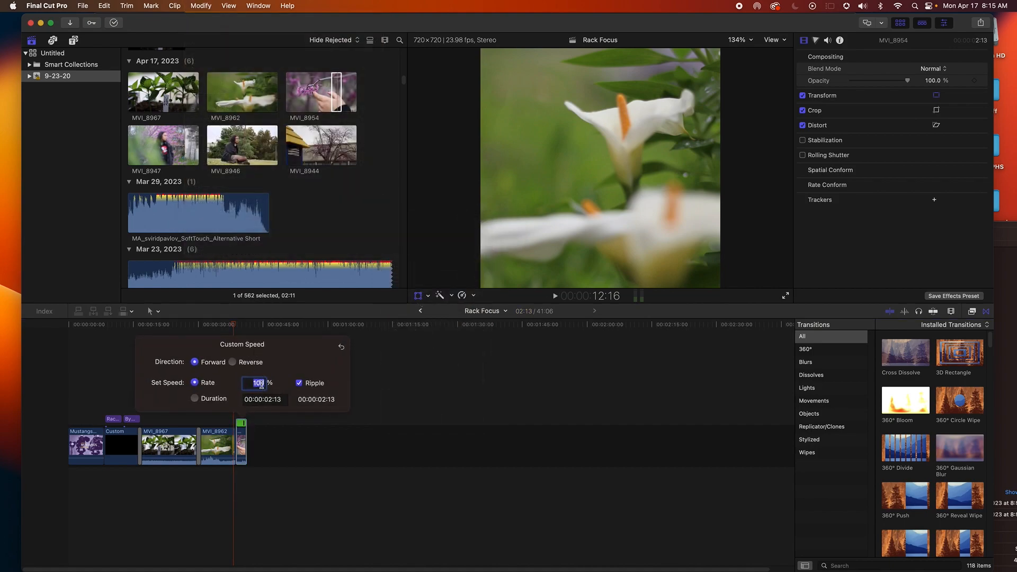
key(Return)
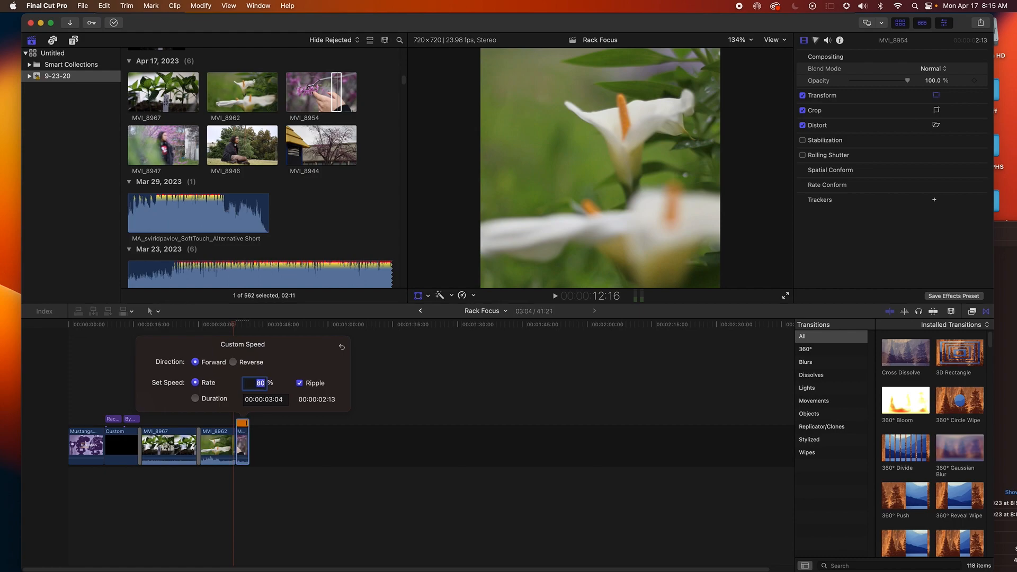
click(236, 410)
key(space)
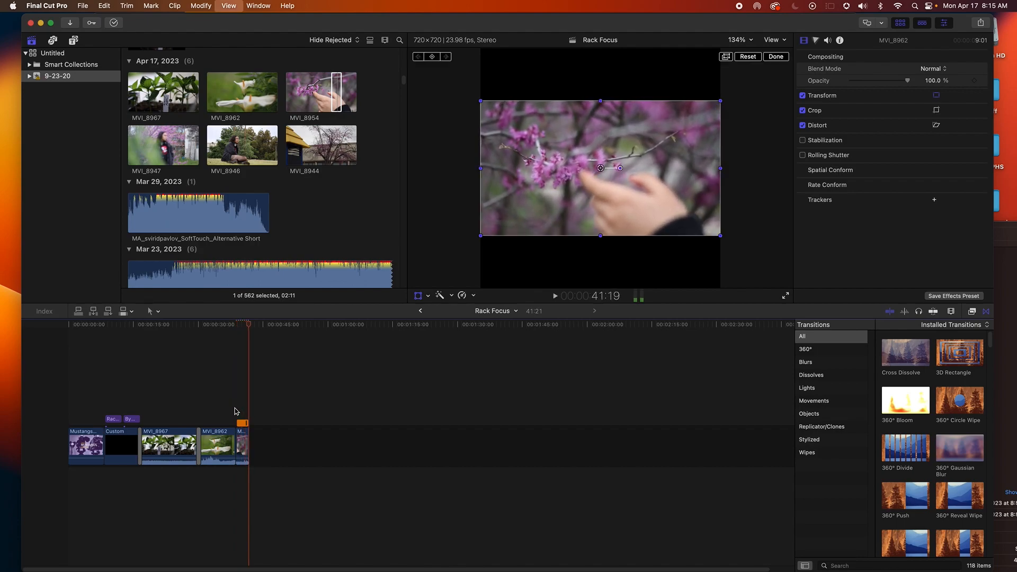
Scale up MVI_8954 so it fills the square frame
click(245, 432)
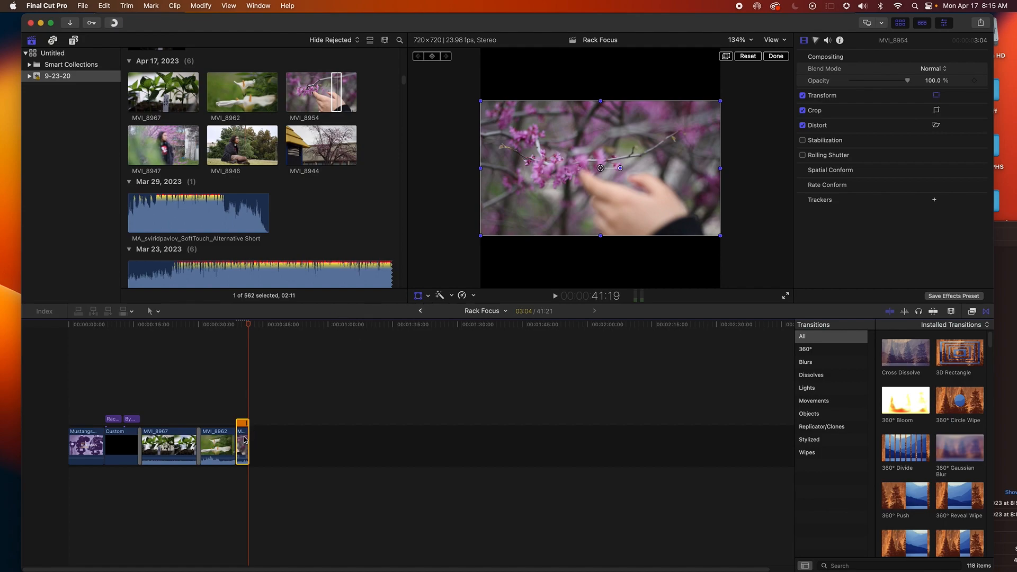
click(428, 297)
drag(481, 235, 407, 289)
click(255, 381)
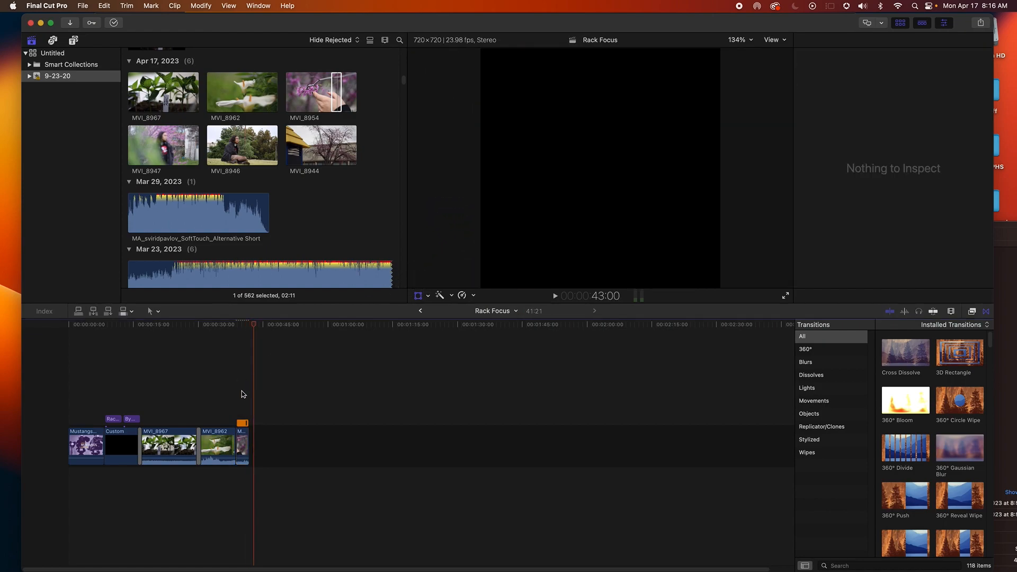
click(242, 396)
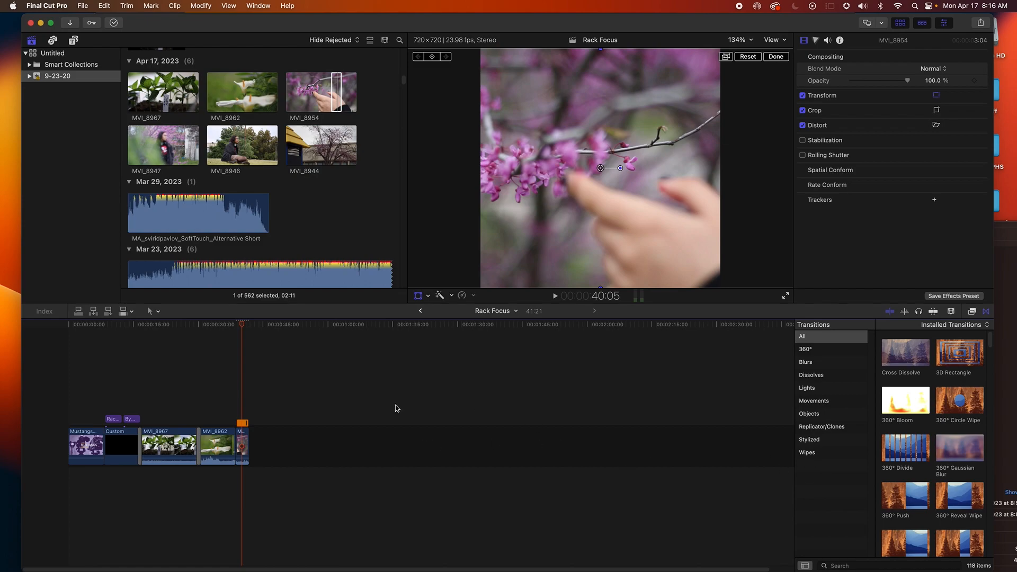
Set MVI_8954's custom speed rate to 60% and play the clip back
key(super+equal)
key(super+equal)
key(super+equal)
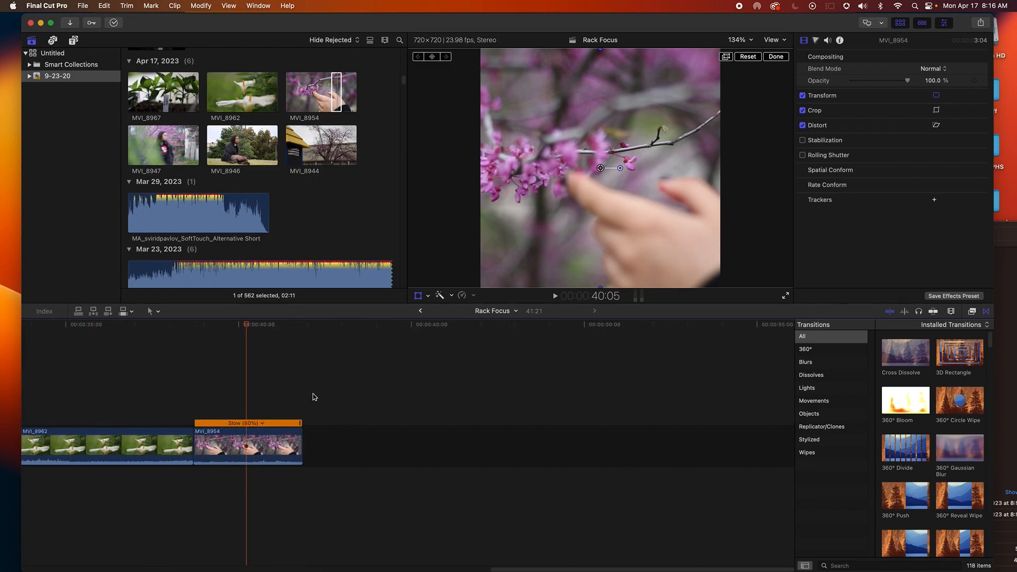
click(263, 423)
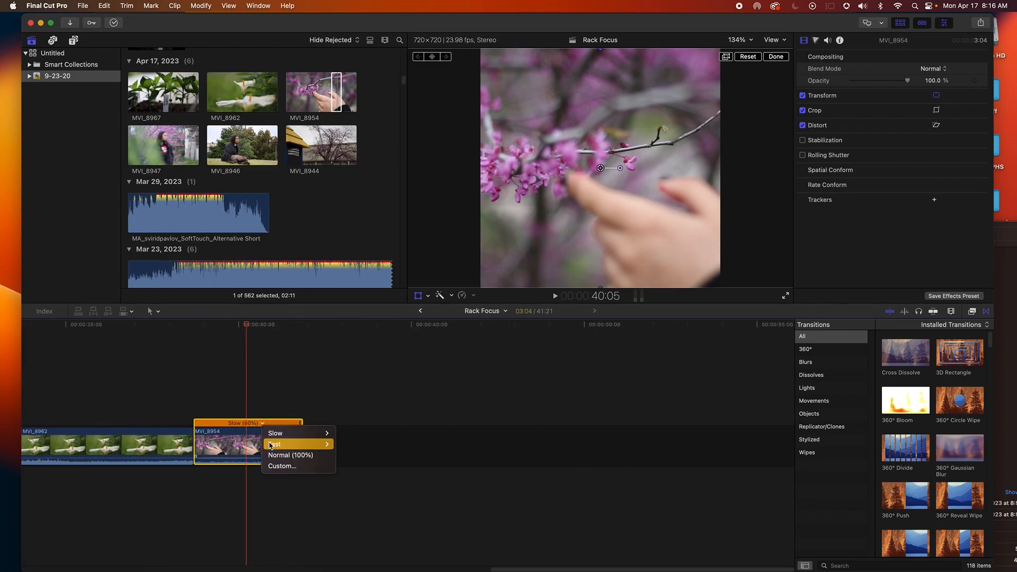
click(277, 466)
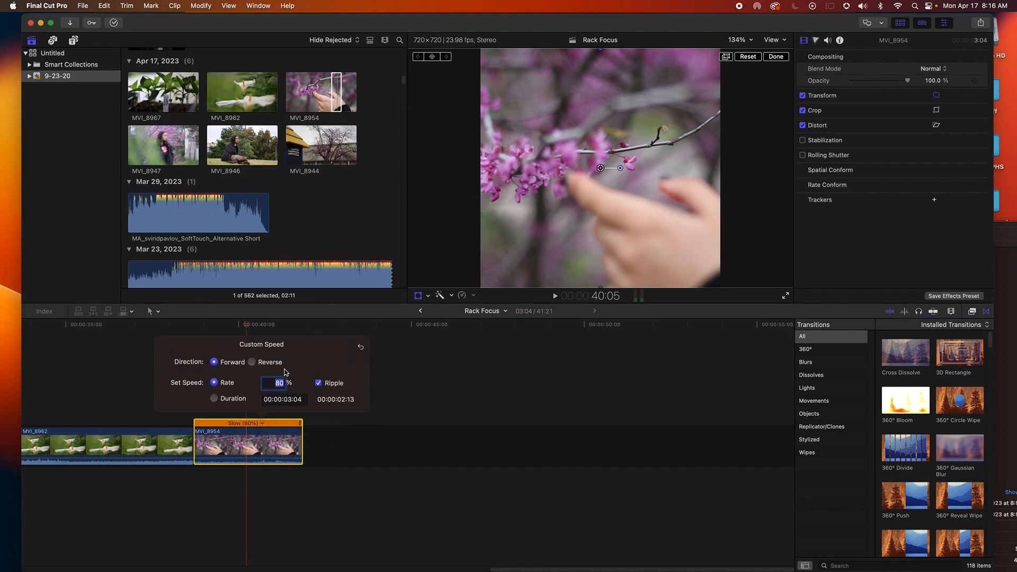
text(60)
key(Return)
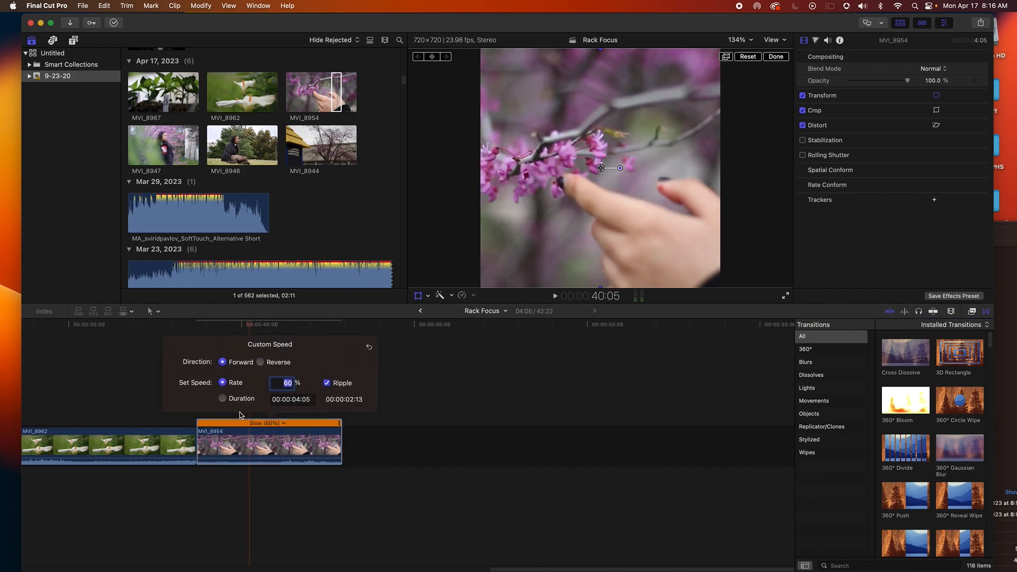
click(184, 425)
key(space)
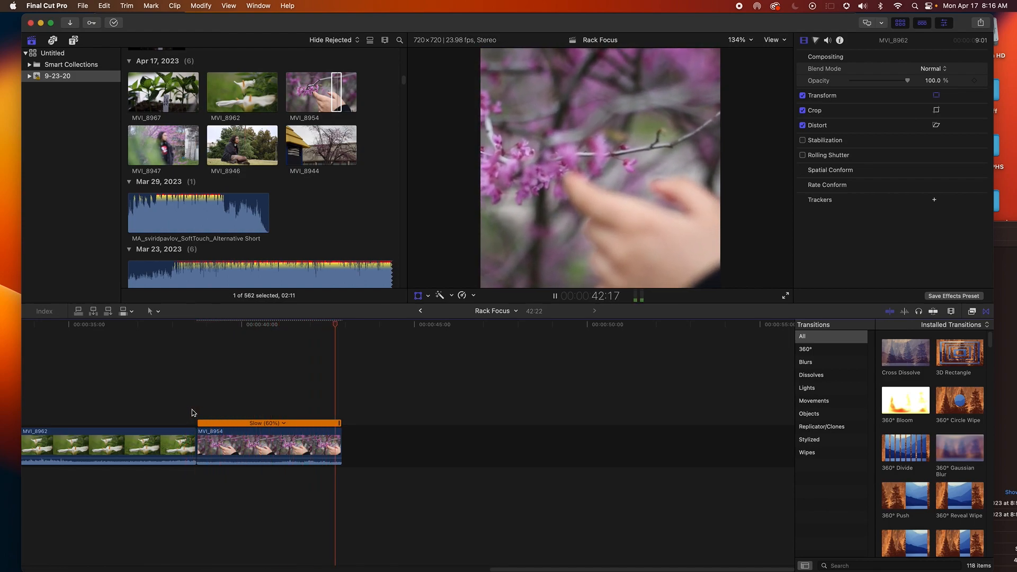
click(182, 402)
key(space)
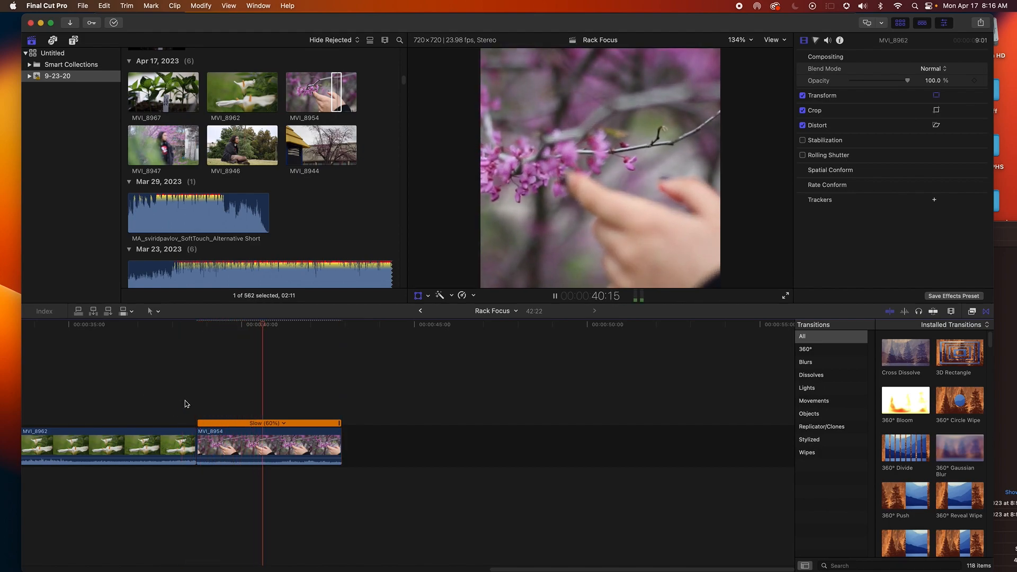
Lengthen the end of MVI_8954 and play the result
key(space)
drag(338, 444, 414, 448)
click(192, 380)
key(space)
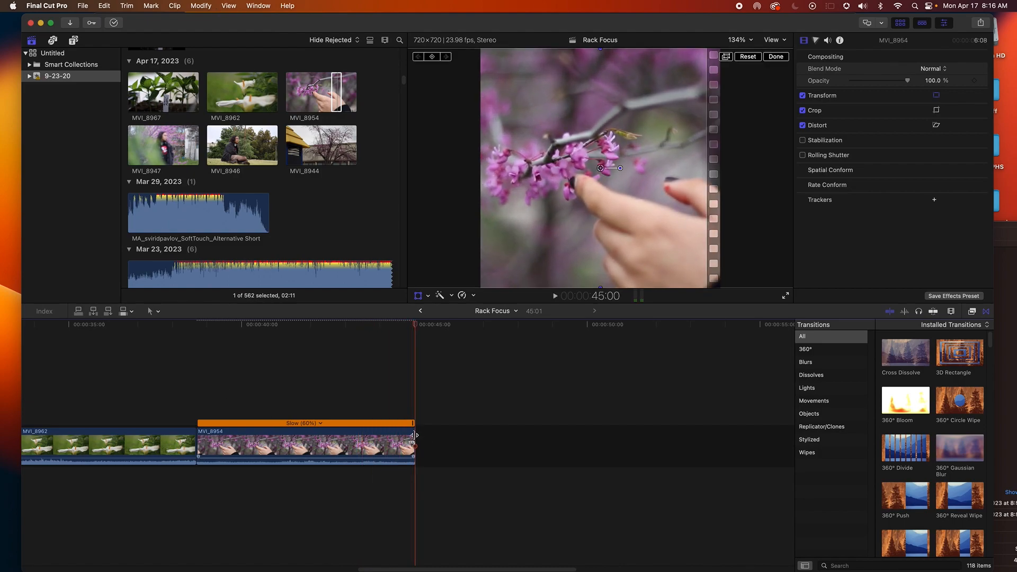
drag(414, 435, 432, 436)
click(456, 428)
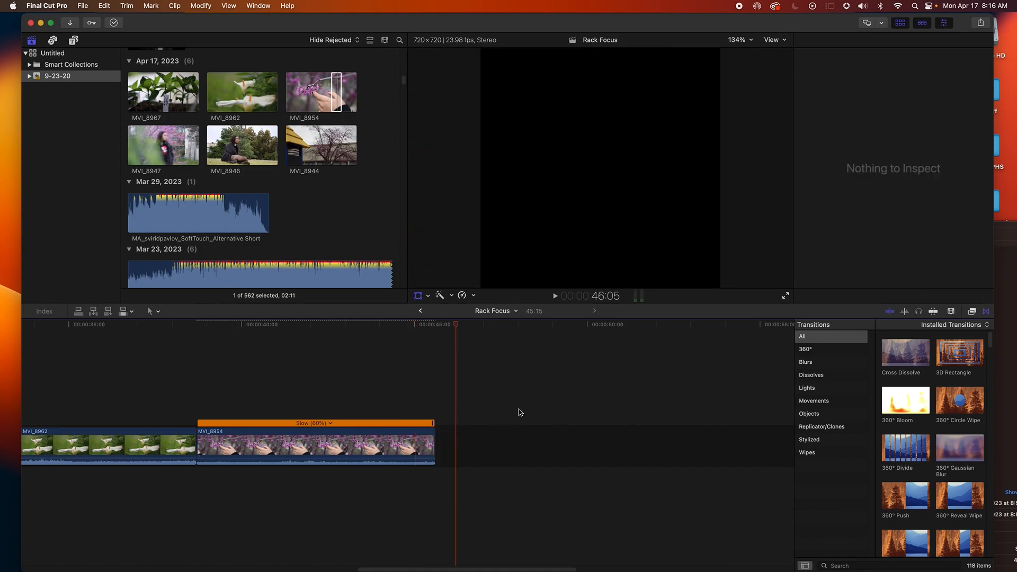
Add Cross Dissolve transitions at both the start and the end of MVI_8954
drag(906, 367, 277, 448)
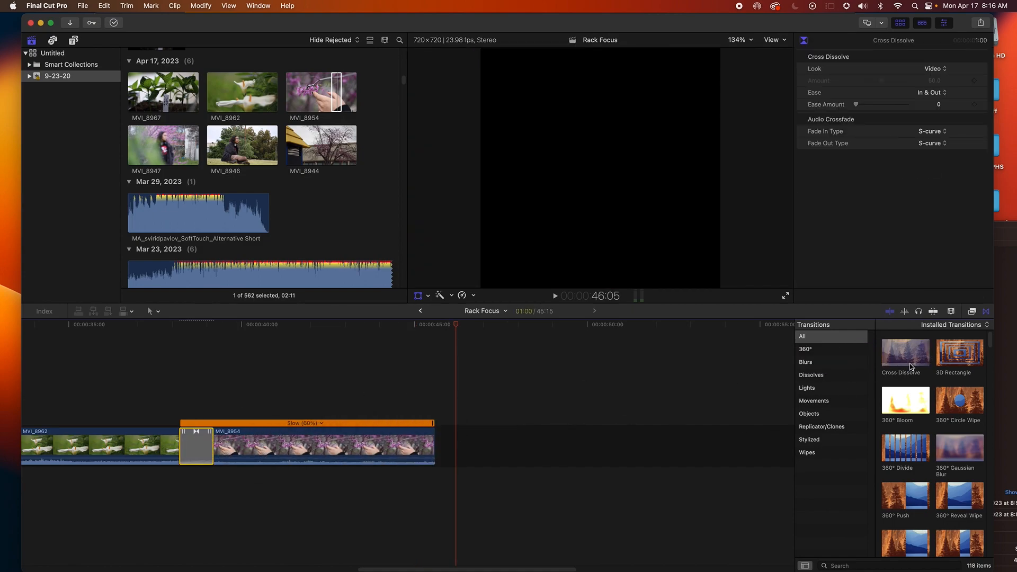
drag(910, 366, 456, 442)
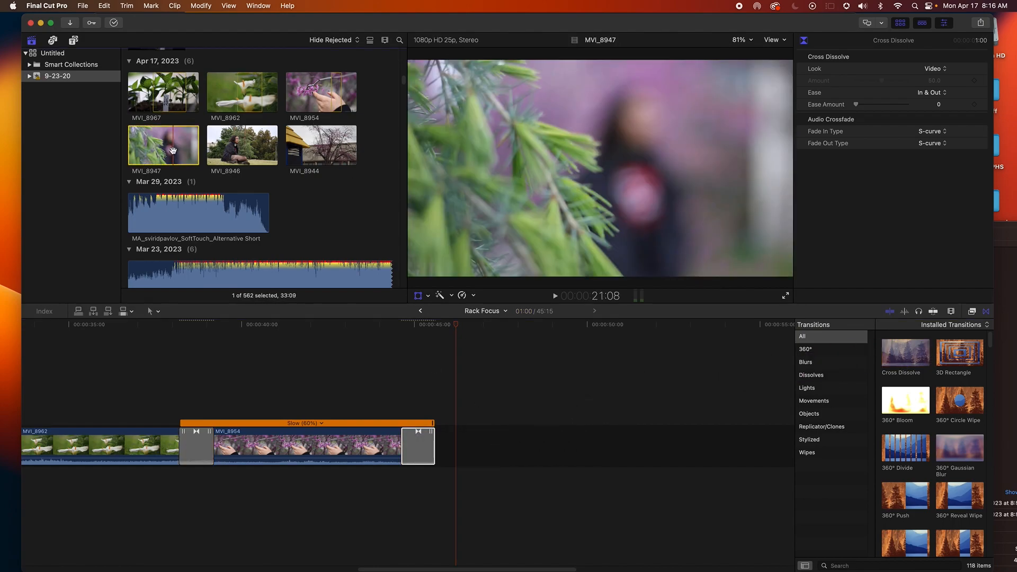
Mark a range of MVI_8947 in the browser and add it to the end of the timeline
drag(182, 155, 140, 121)
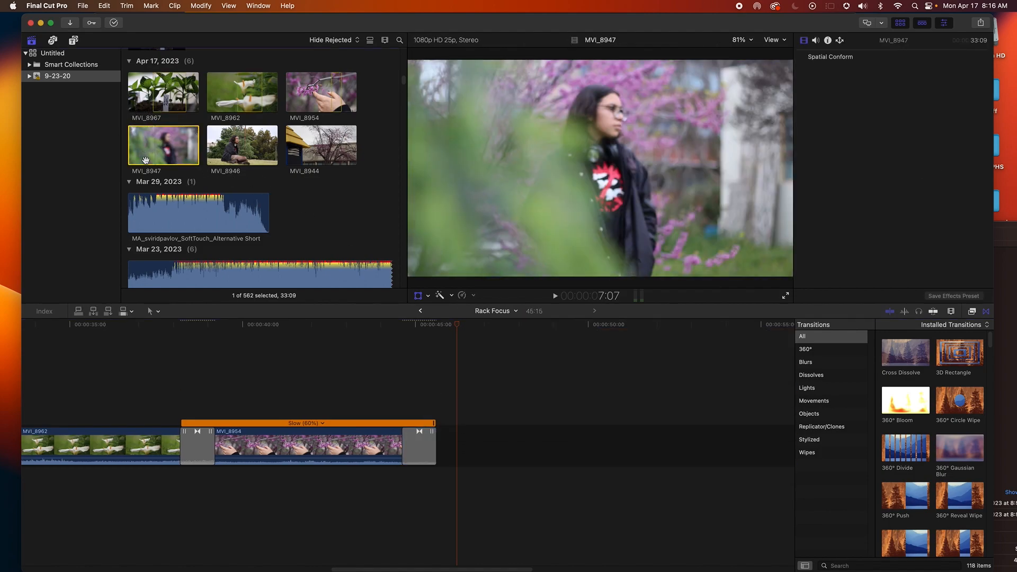
click(246, 186)
click(131, 144)
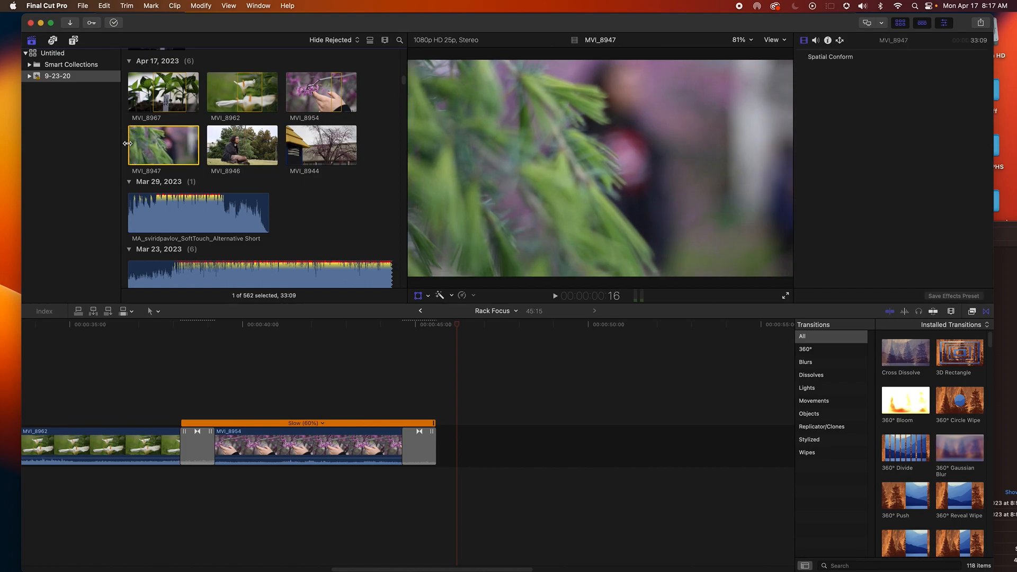
drag(128, 144, 139, 144)
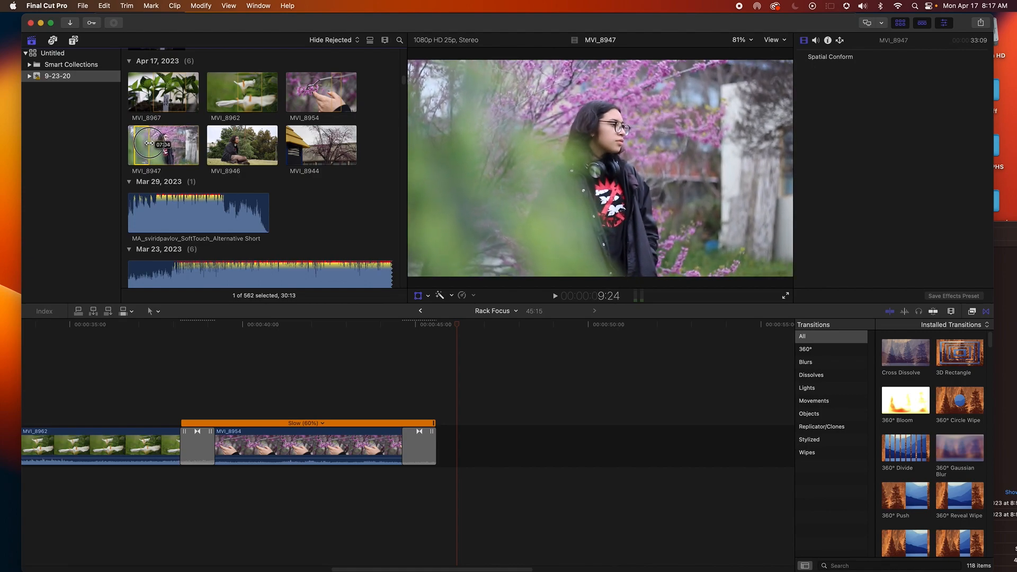
drag(144, 139, 440, 435)
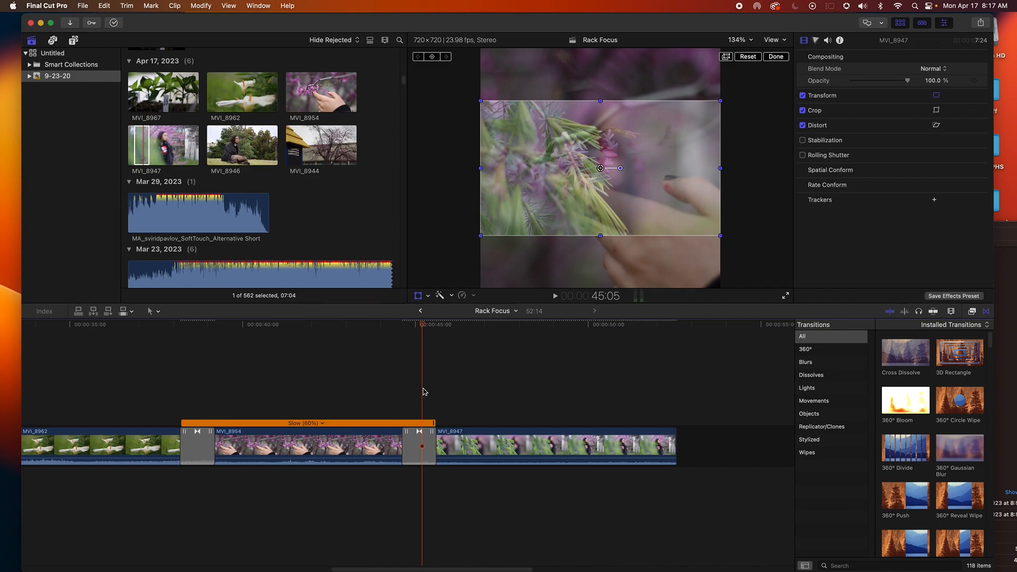
Scale up MVI_8947 so it fills the square frame and play it back
key(space)
key(space)
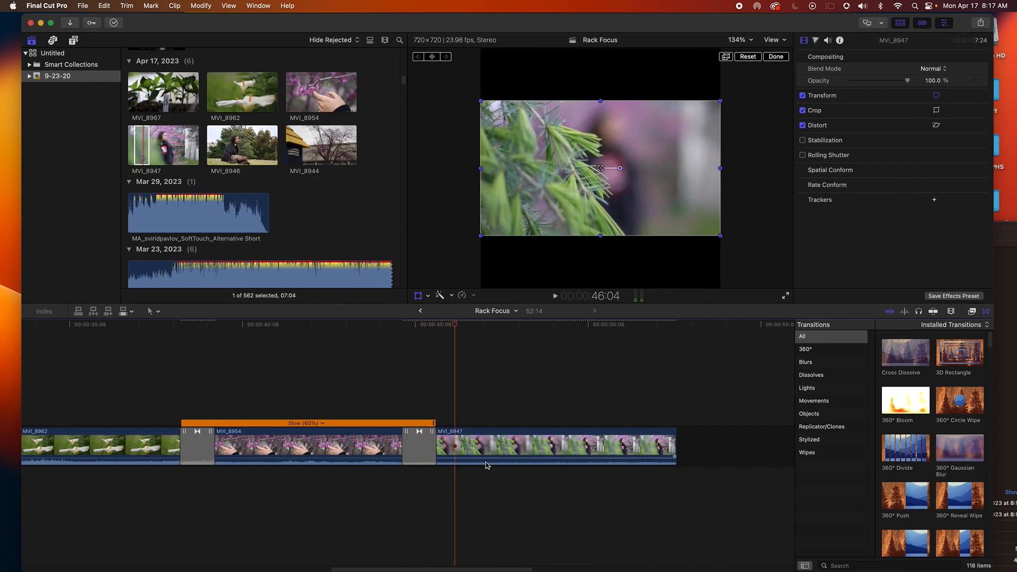
click(493, 451)
drag(481, 235, 418, 293)
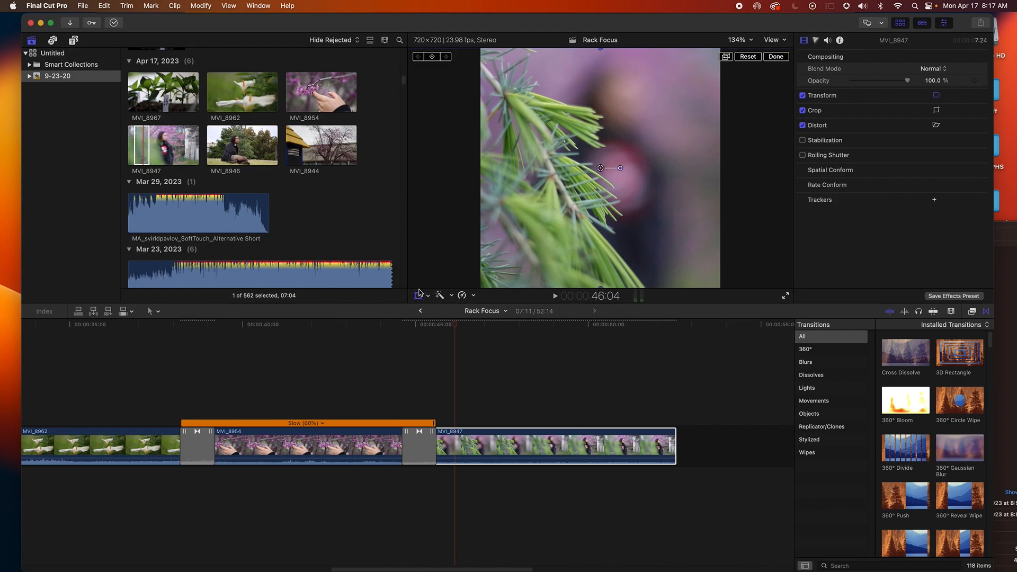
click(429, 381)
key(space)
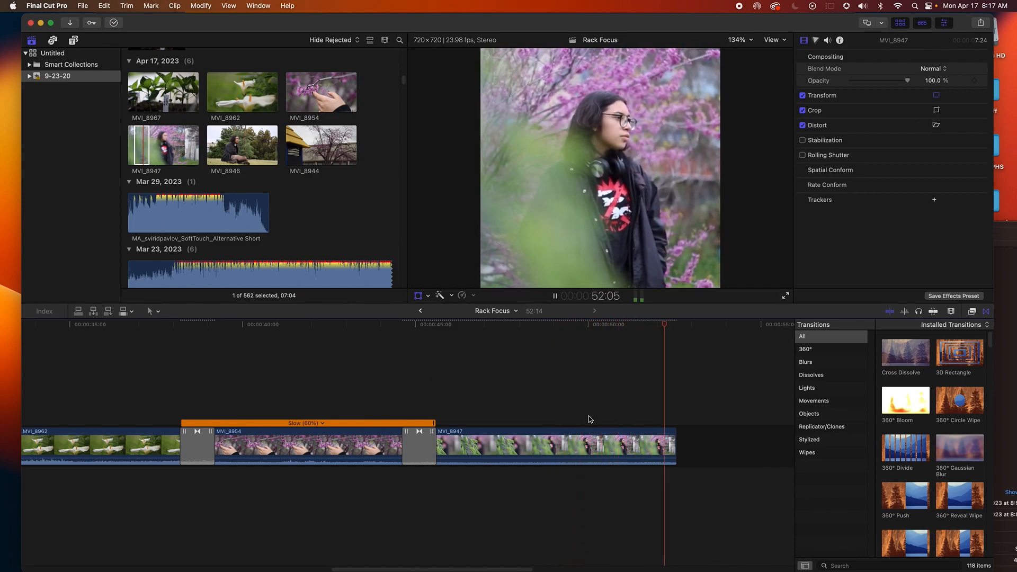
drag(516, 569, 612, 569)
drag(275, 155, 338, 439)
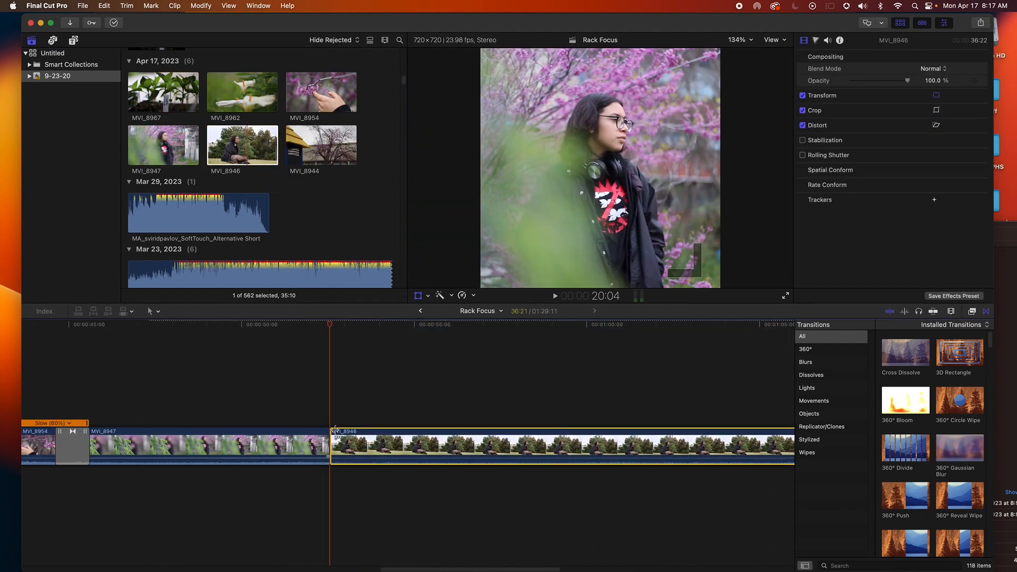
key(super+z)
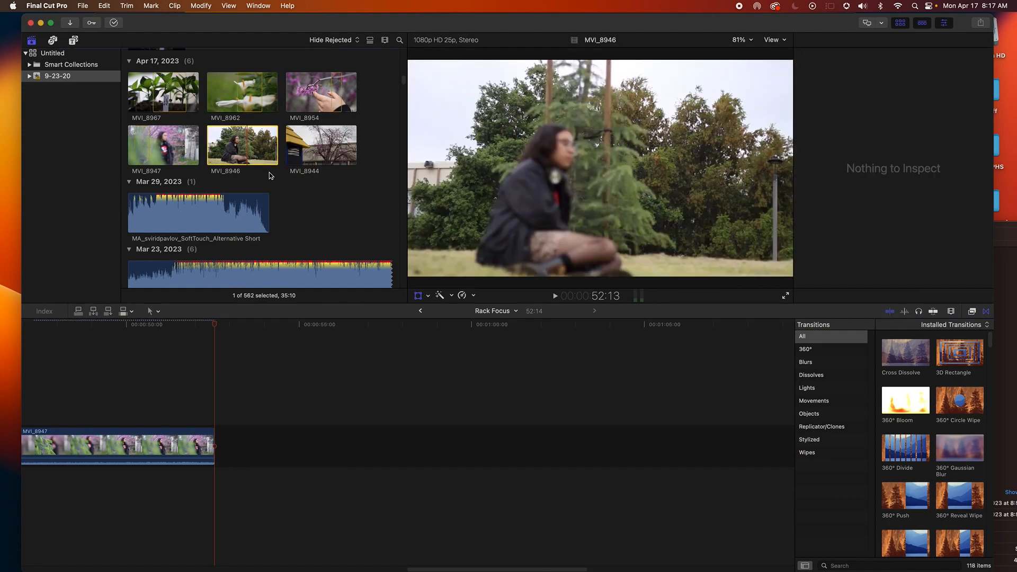
Mark a range of MVI_8946 and add it to the end of the timeline
click(210, 146)
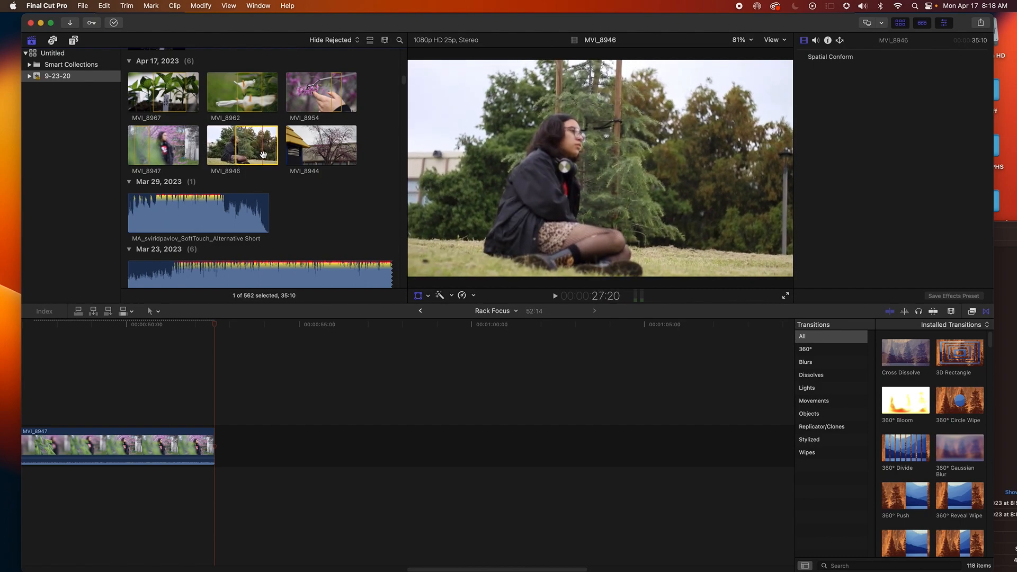
key(o)
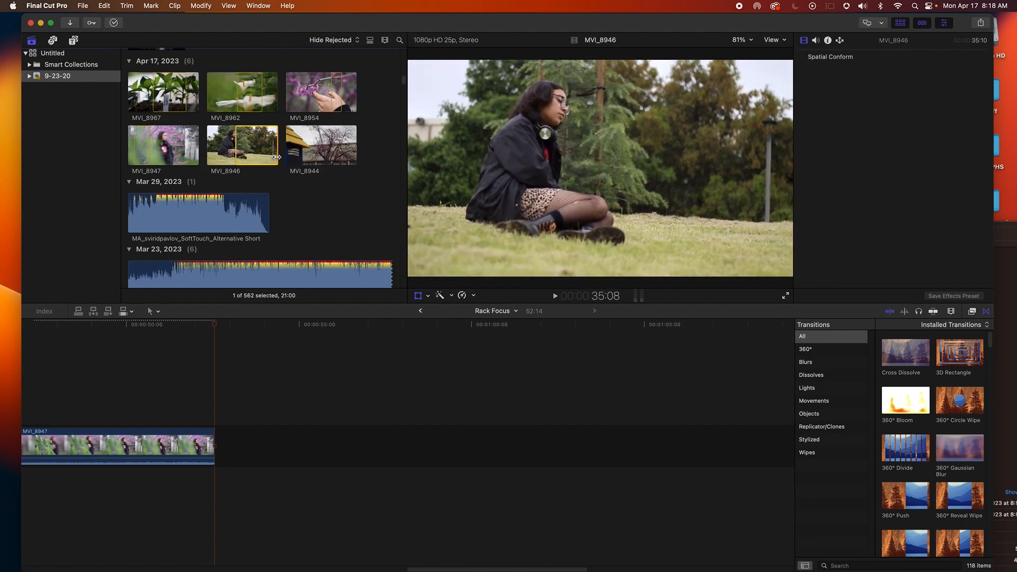
drag(276, 157, 260, 395)
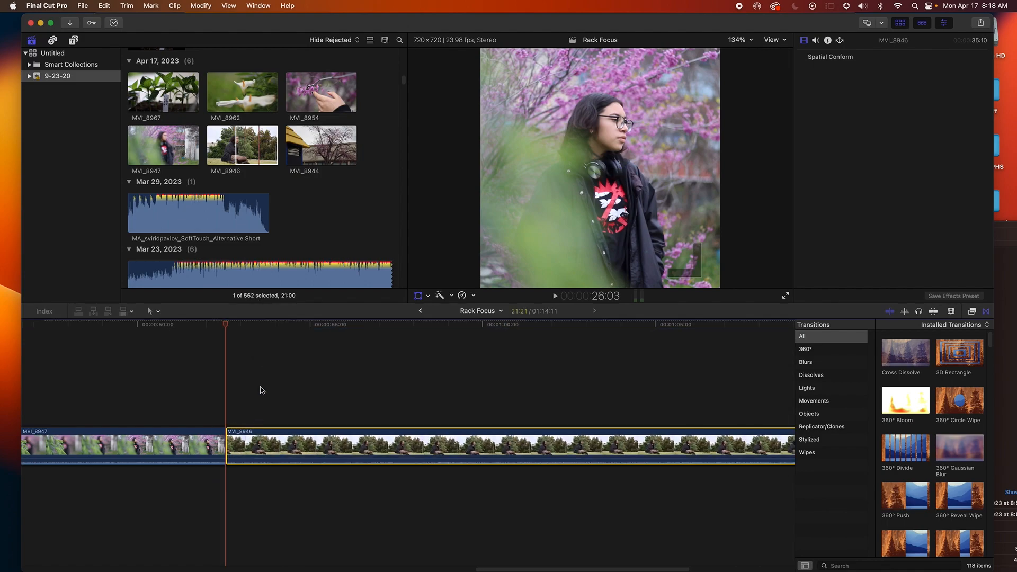
Add a Cross Dissolve between MVI_8947 and MVI_8946 and play the transition
drag(887, 363, 254, 439)
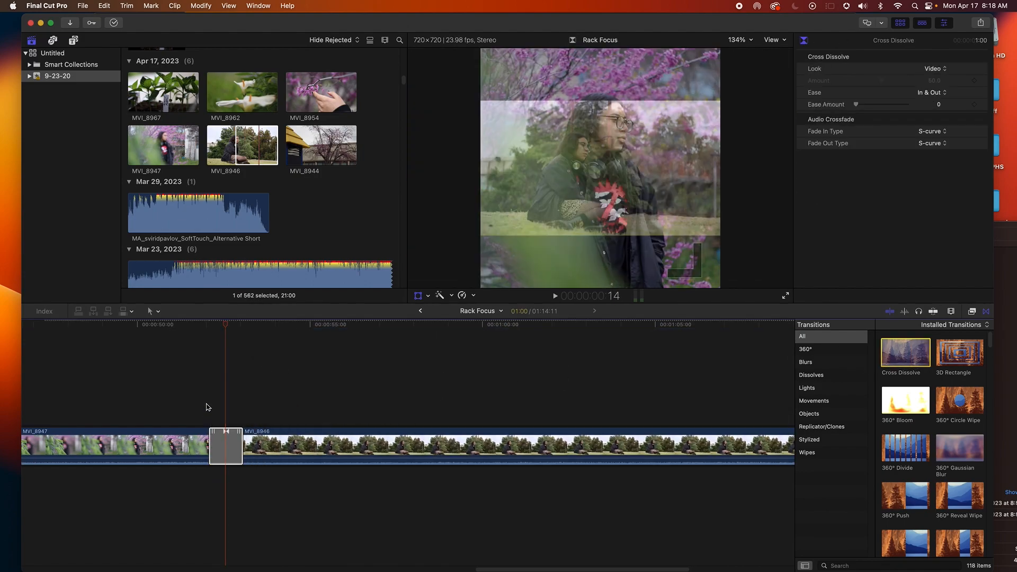
click(207, 398)
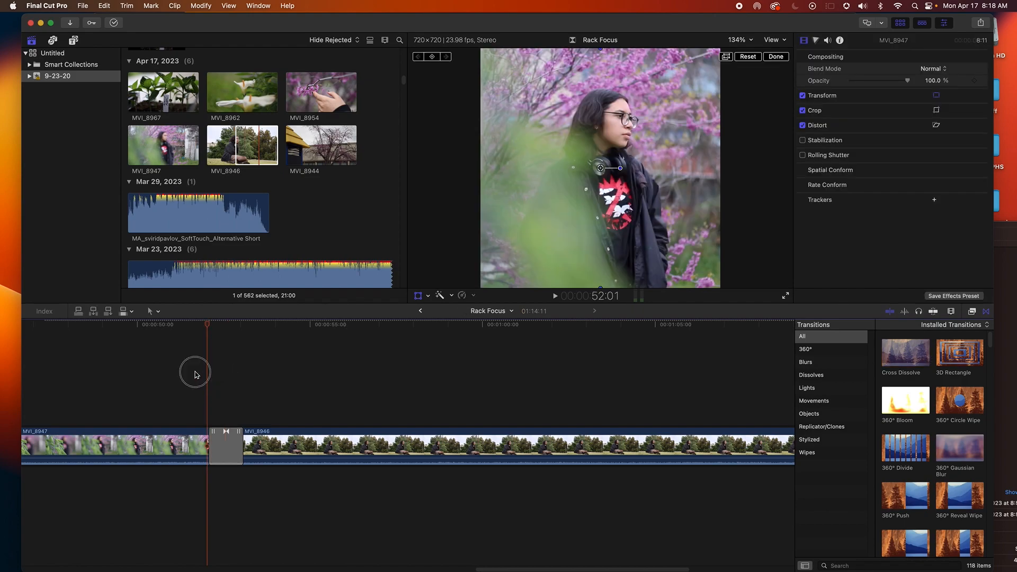
click(195, 373)
click(201, 378)
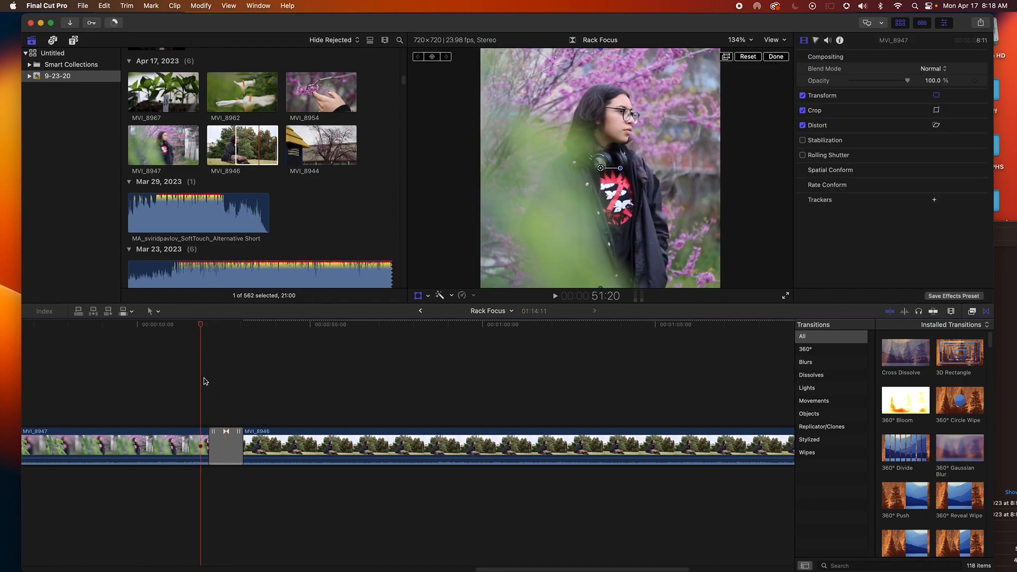
key(space)
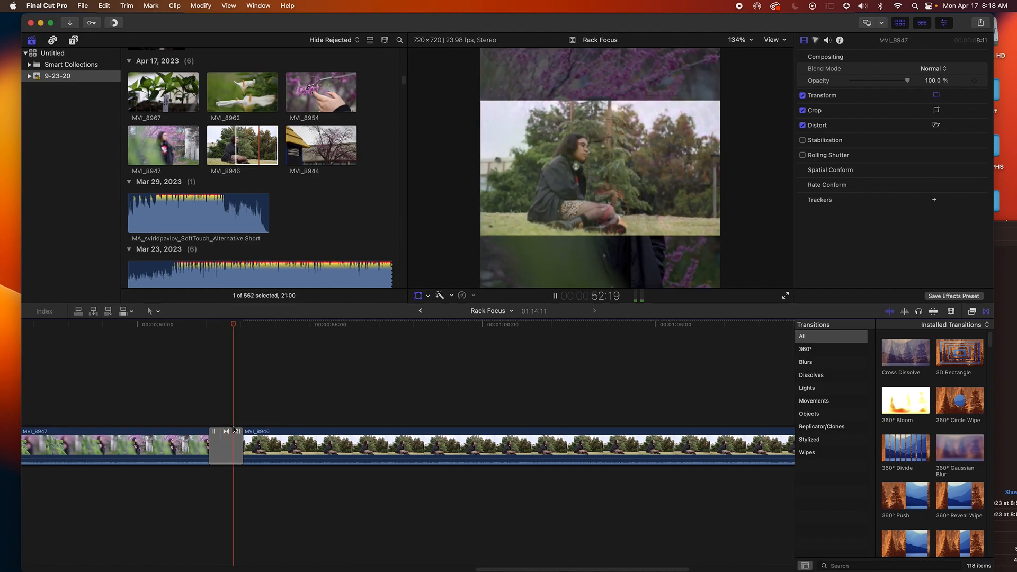
key(space)
Scale up MVI_8946 so it fills the square frame and play it back
click(280, 450)
click(431, 299)
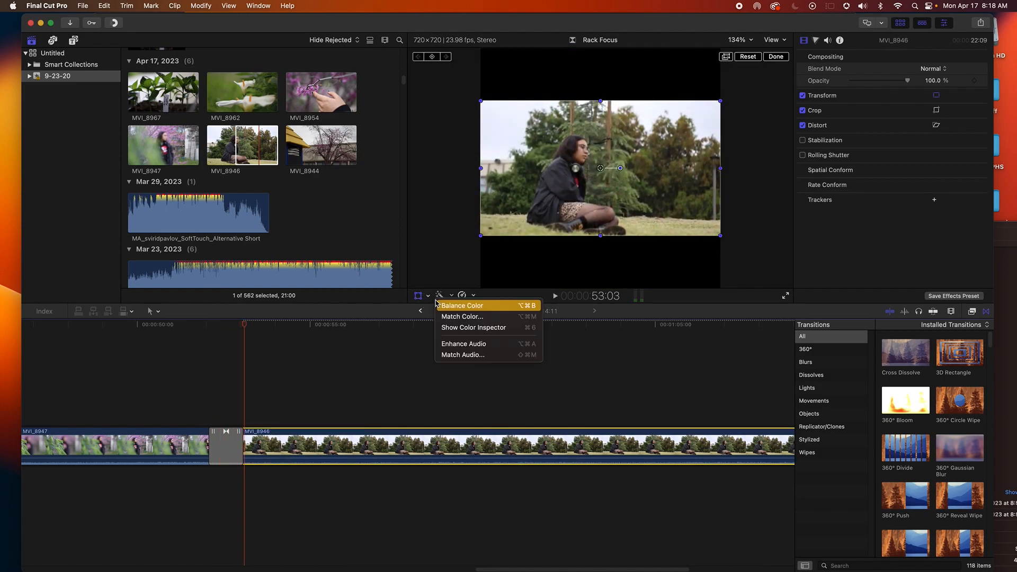
click(479, 236)
drag(479, 237, 407, 289)
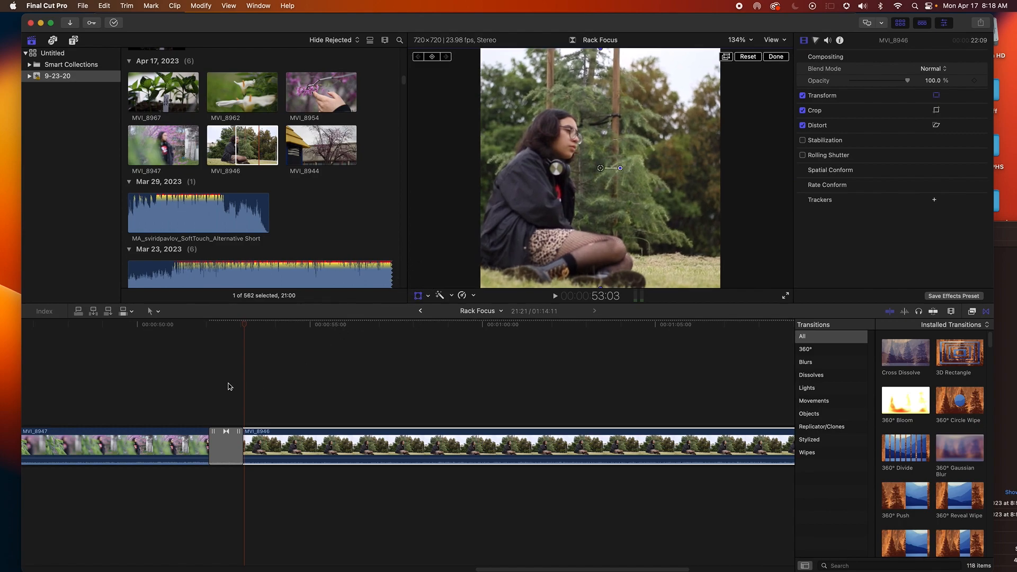
click(230, 384)
key(space)
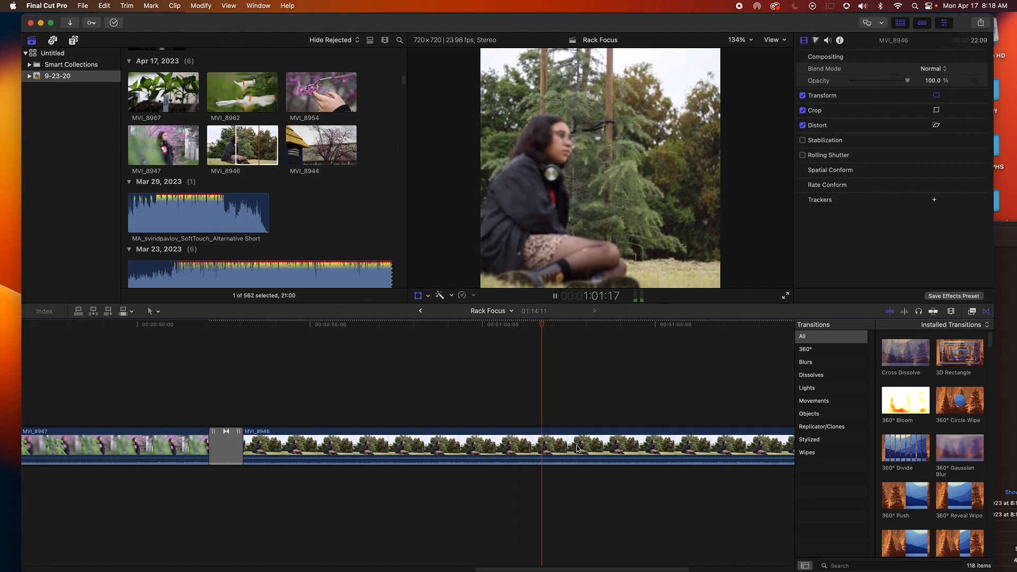
Play back and skim through MVI_8946 in the timeline to review it
key(shift+t)
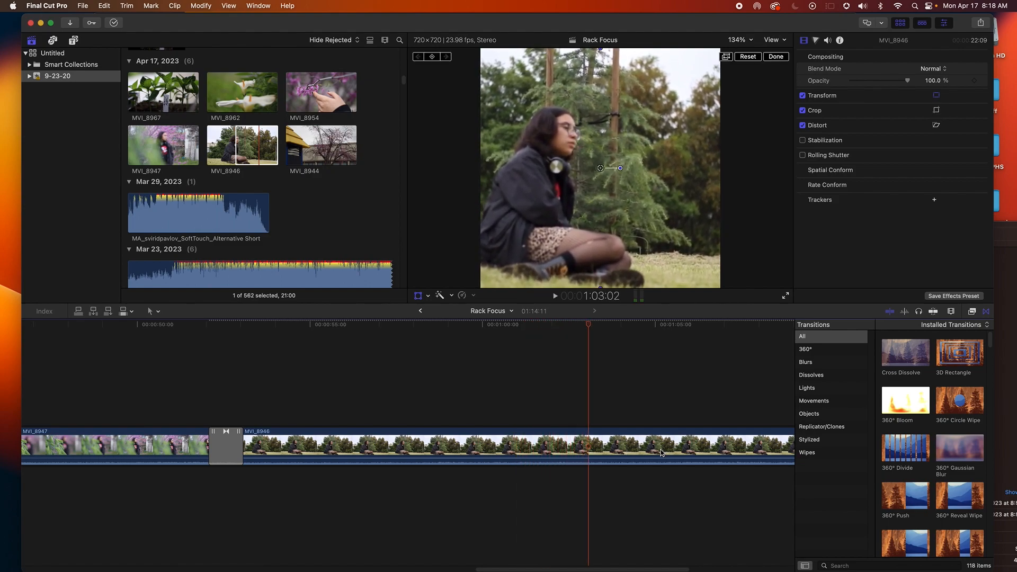
drag(588, 569, 653, 569)
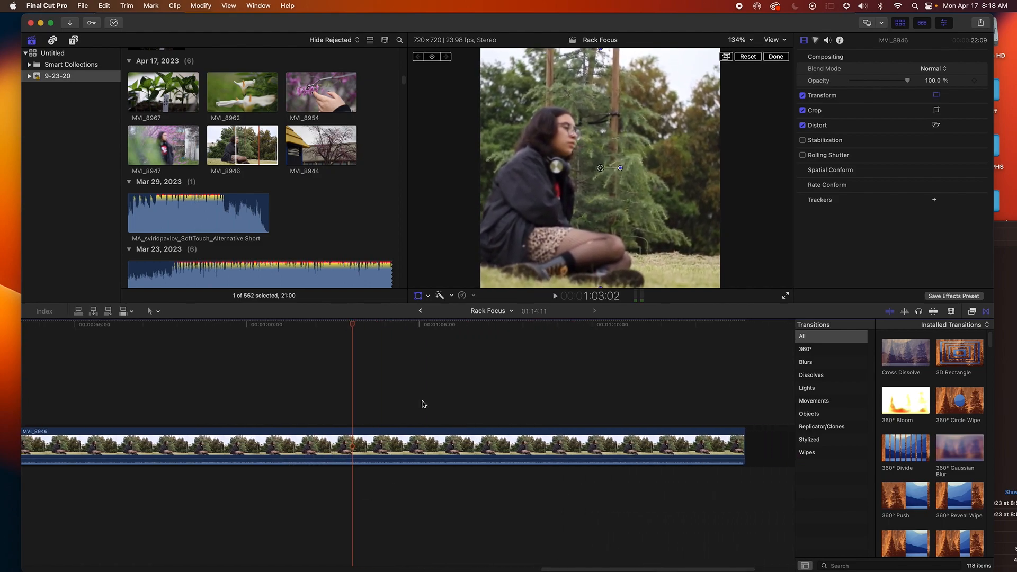
key(space)
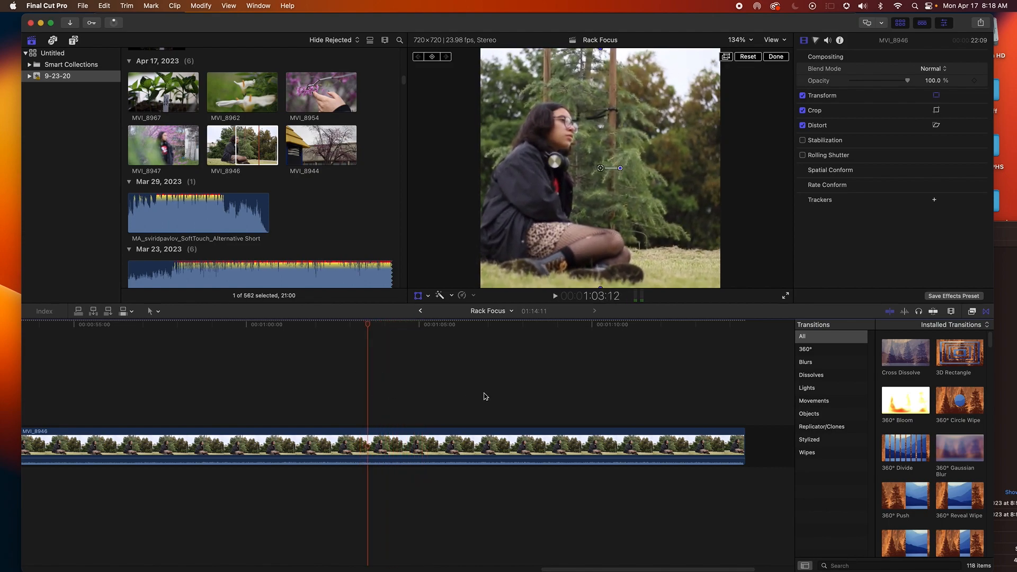
click(398, 386)
click(336, 374)
click(288, 374)
click(245, 372)
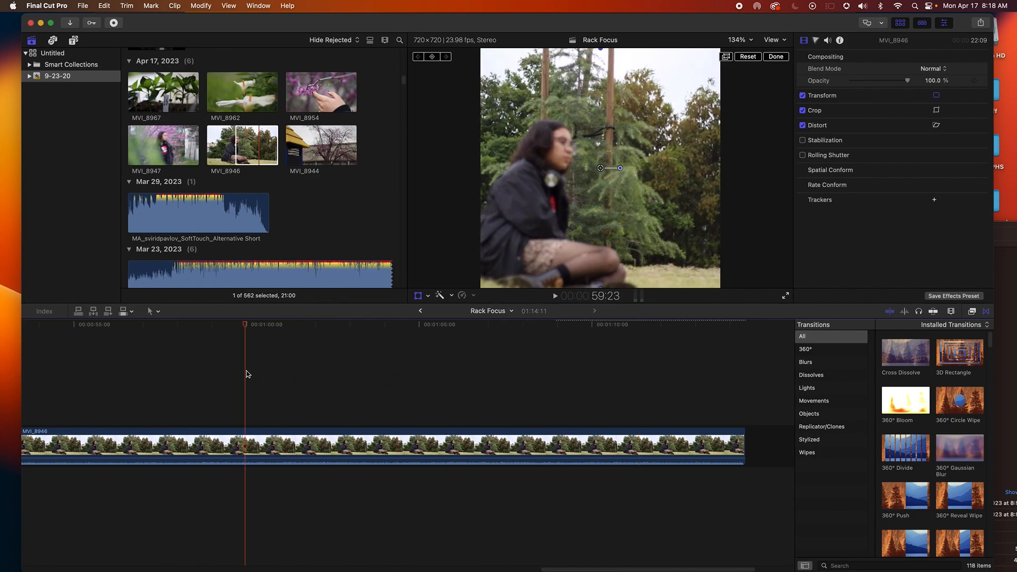
click(334, 381)
click(366, 389)
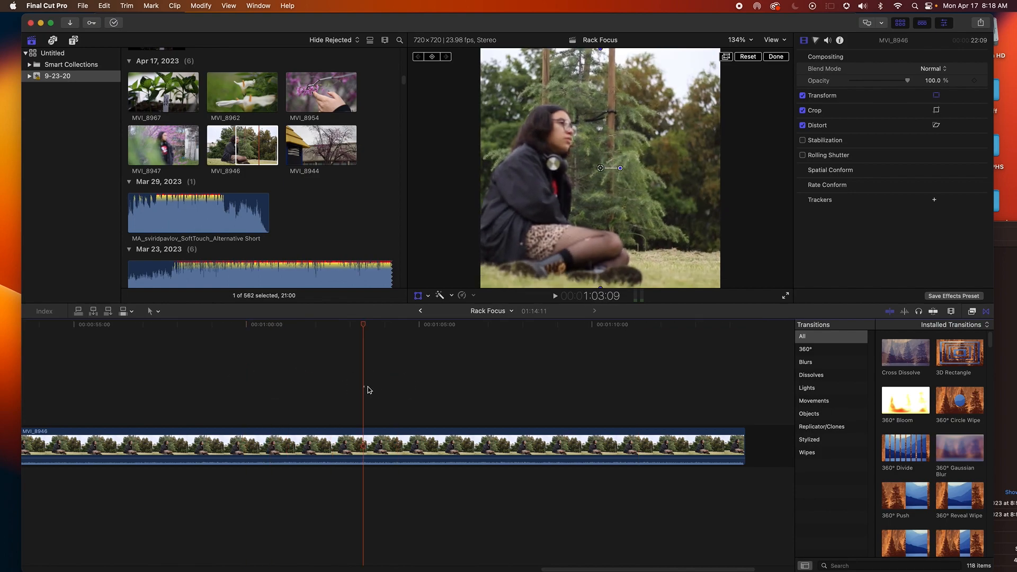
click(406, 388)
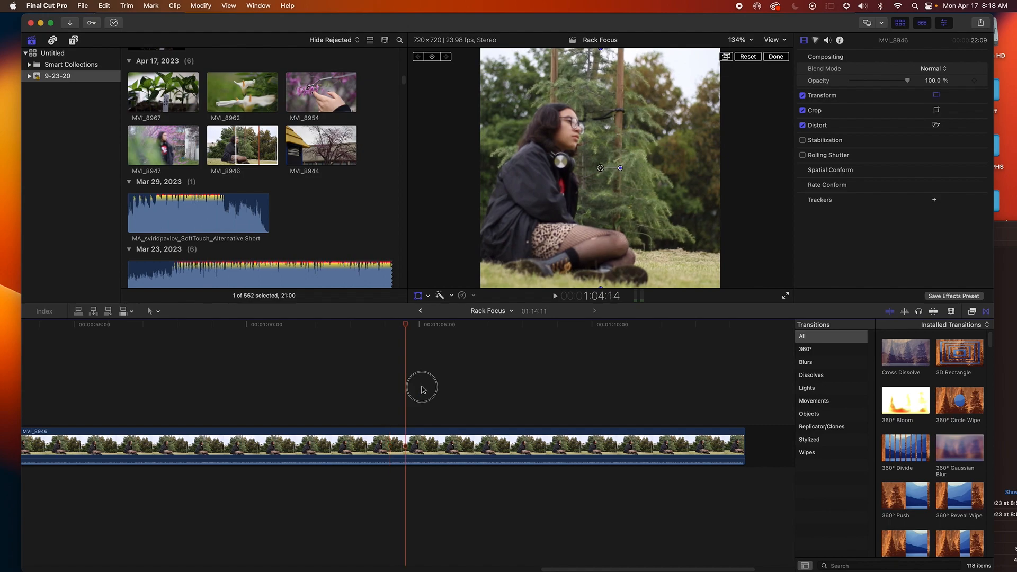
click(449, 391)
click(418, 391)
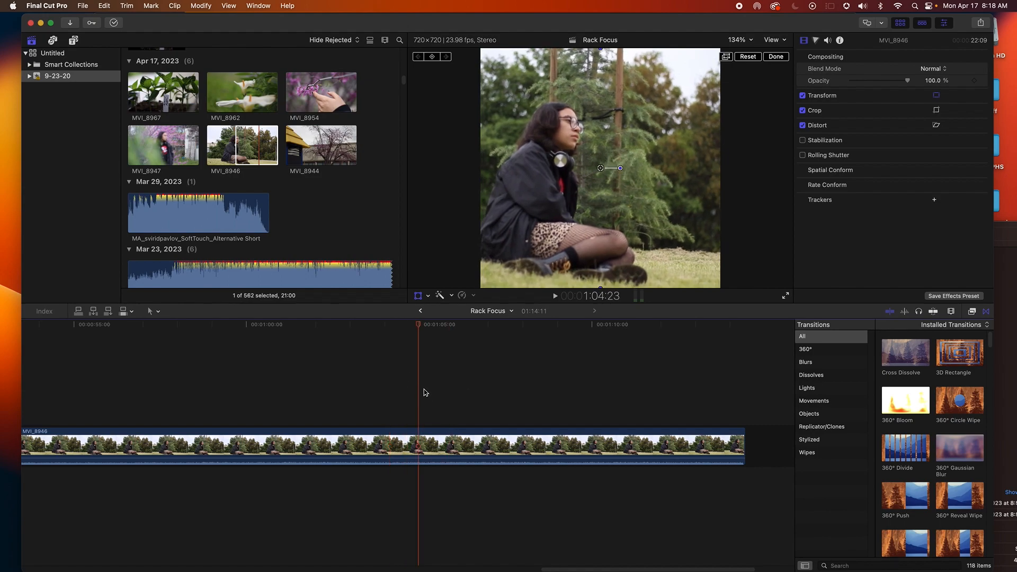
Blade MVI_8946 at the playhead and delete the portion before the cut
click(419, 451)
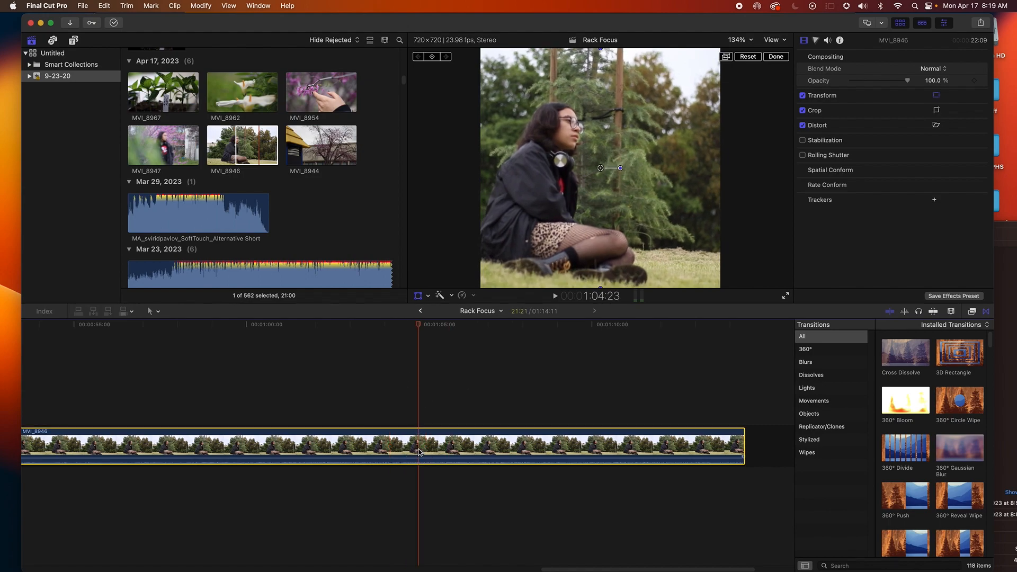
key(b)
click(416, 452)
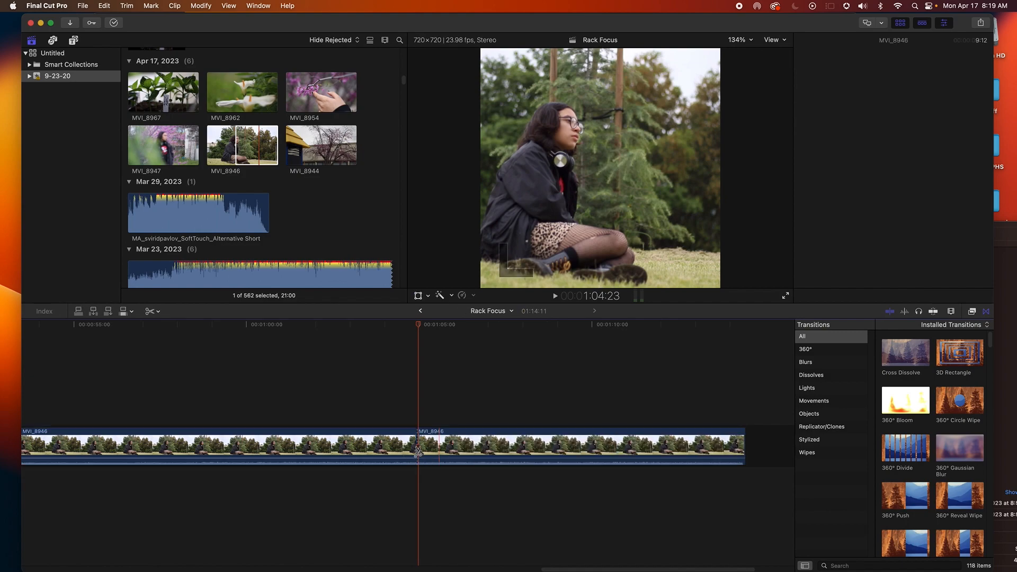
click(397, 449)
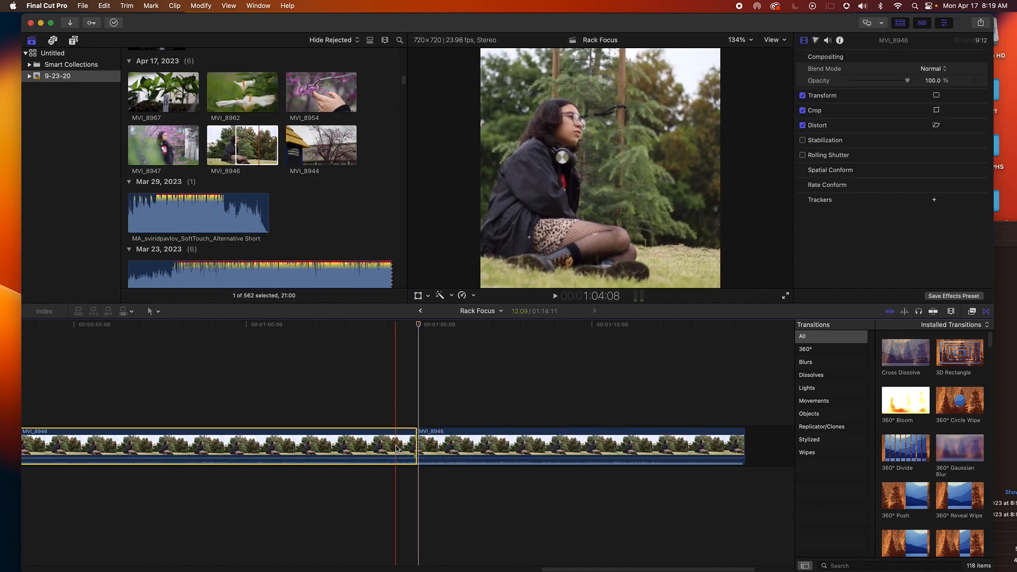
key(Delete)
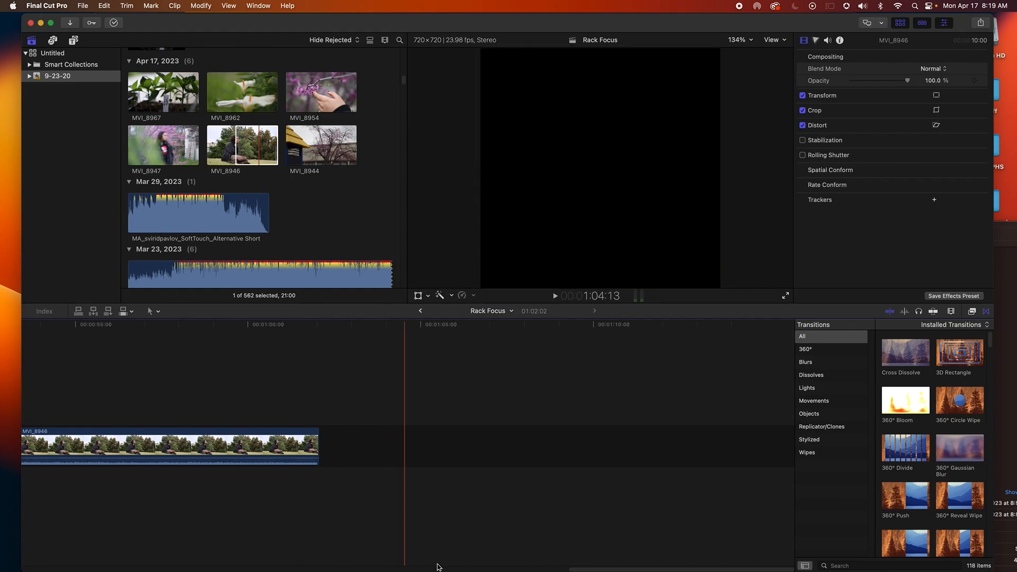
Play back the junction between MVI_8947 and MVI_8946 in the timeline
drag(564, 567, 507, 567)
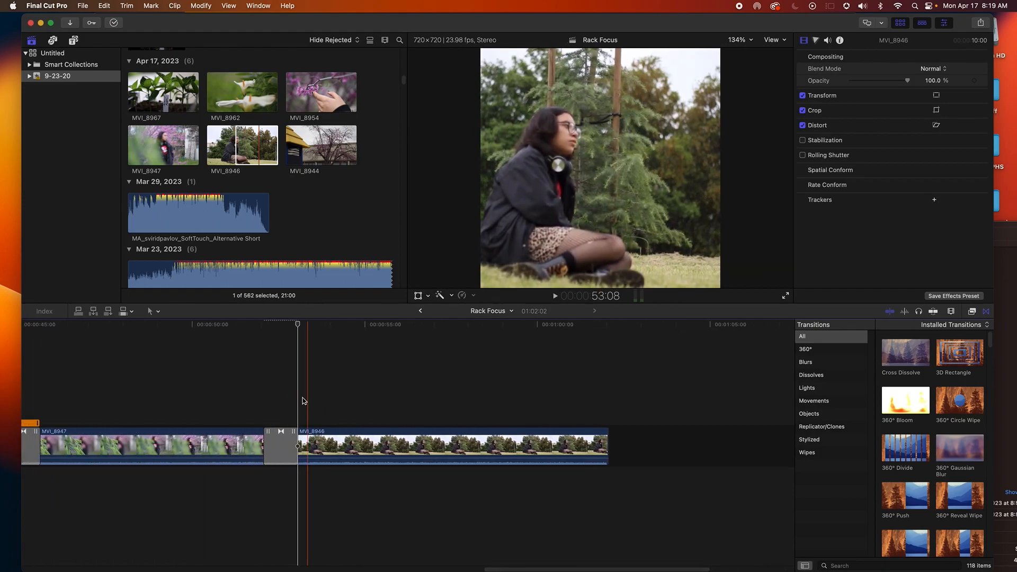
key(space)
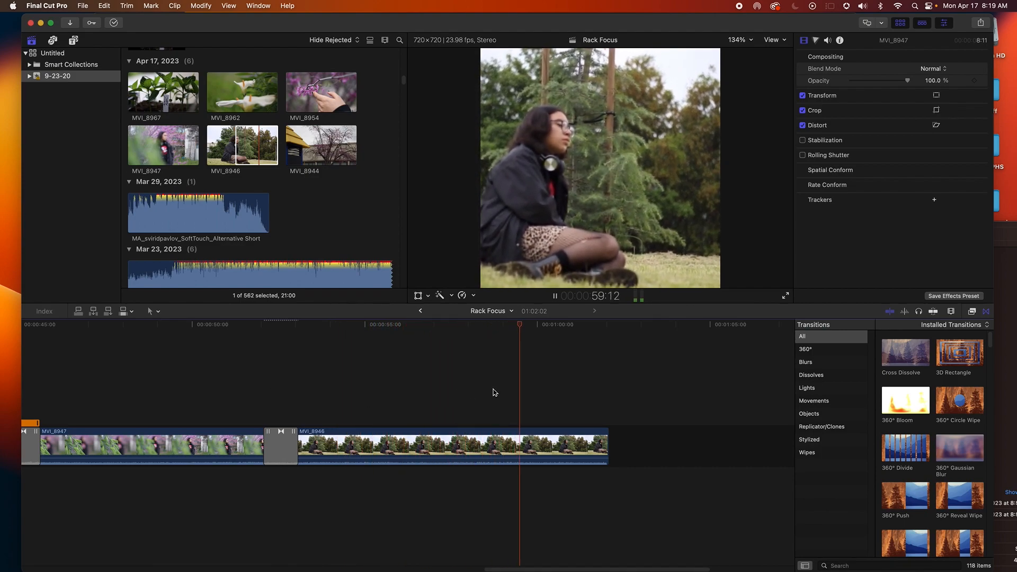
key(space)
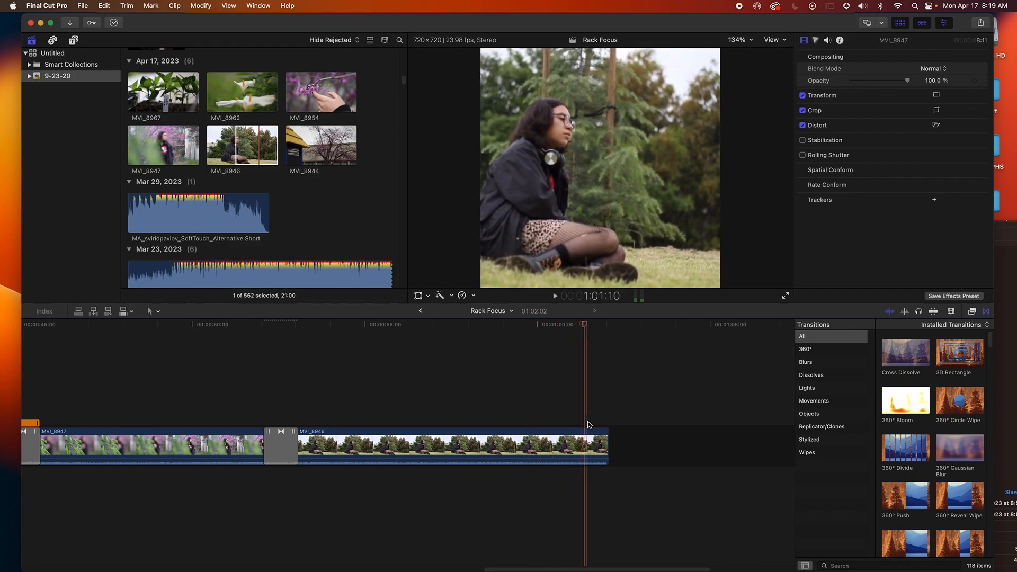
Trim the end of MVI_8946 back by 4 frames and play the clip back
click(603, 437)
mouse_move(605, 437)
mouse_down()
mouse_move(592, 439)
mouse_move(603, 438)
mouse_up()
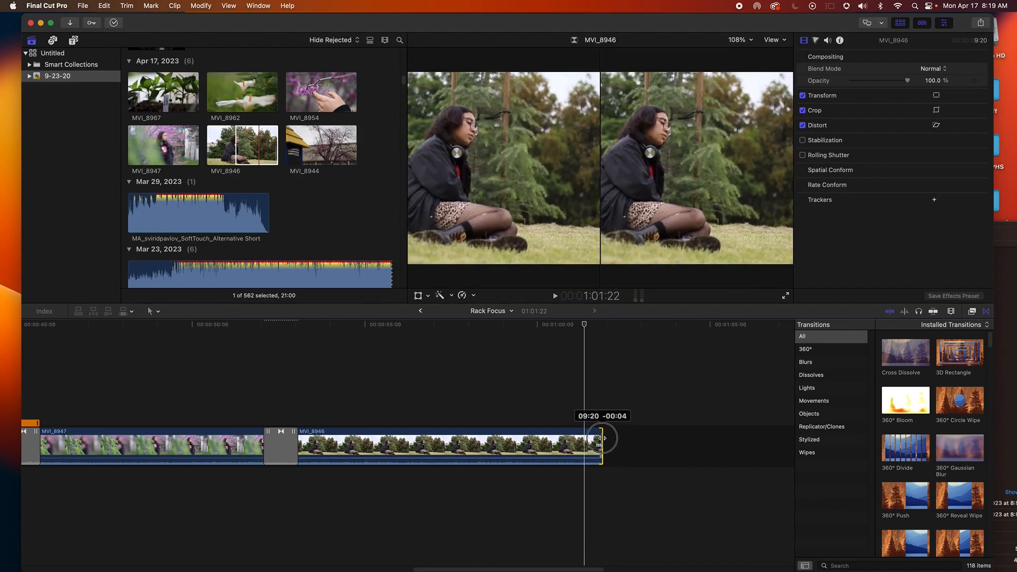
click(477, 381)
key(space)
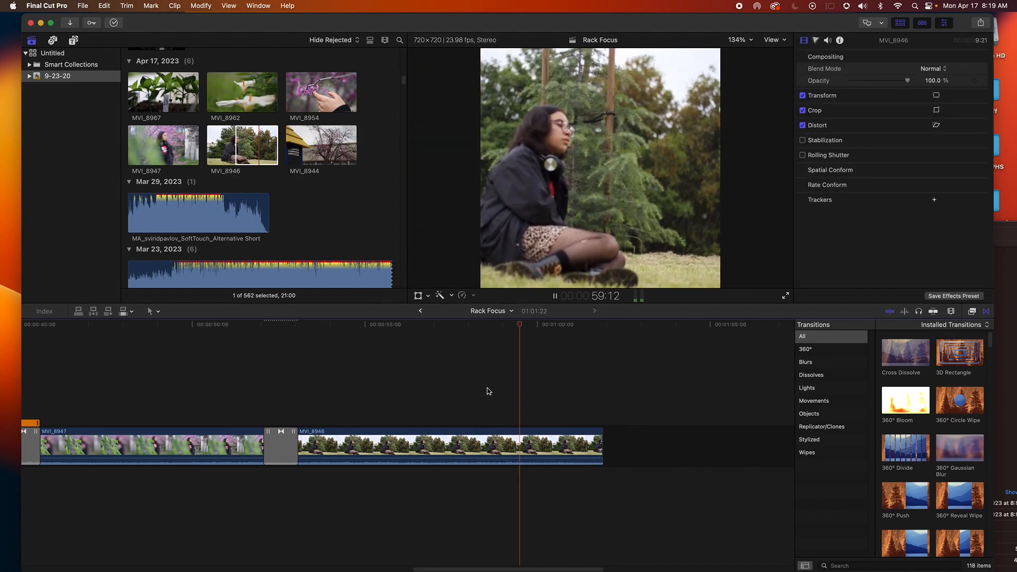
key(space)
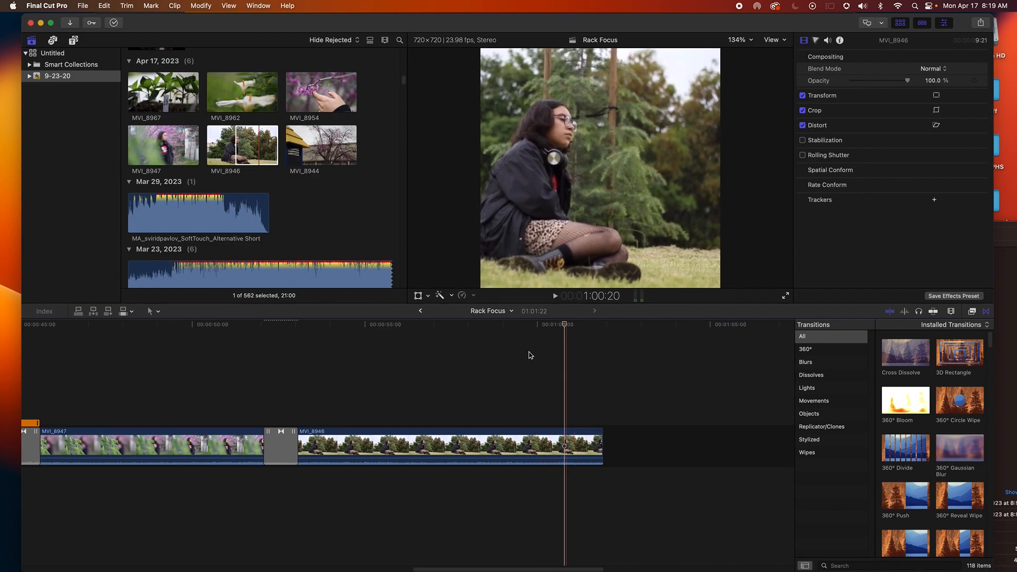
Add the marked range of MVI_8944 to the end of the timeline
click(327, 152)
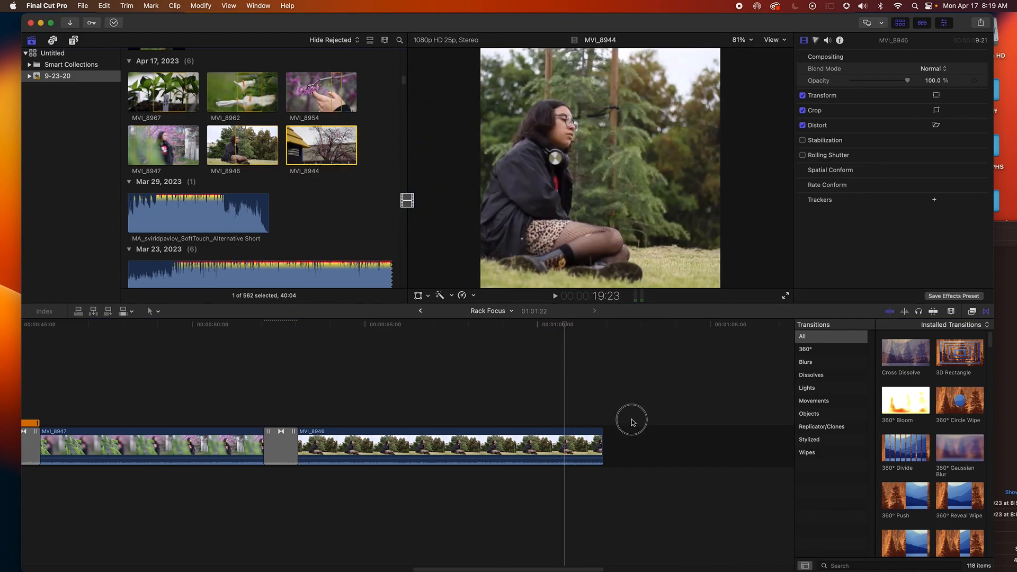
click(636, 436)
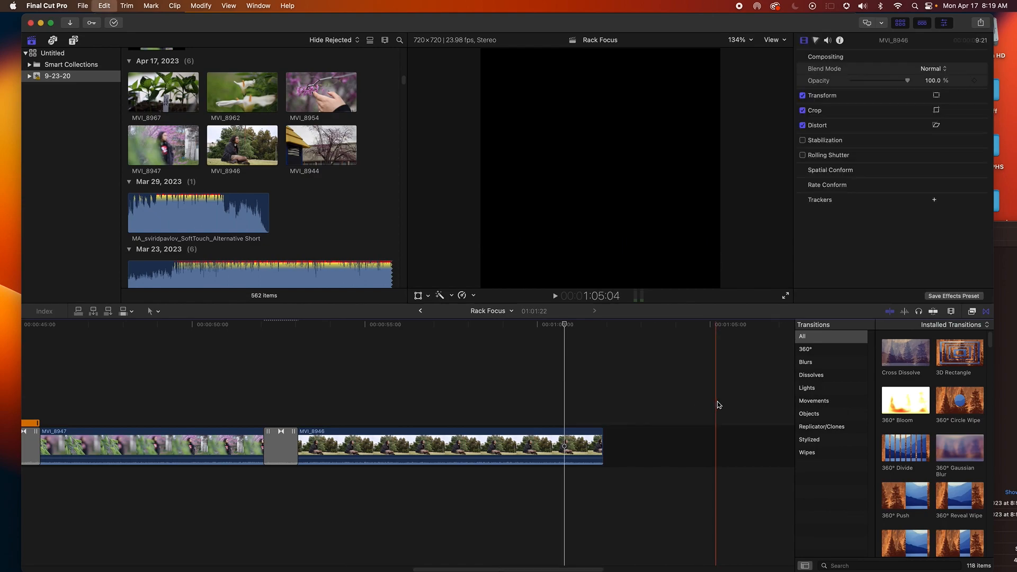
click(329, 143)
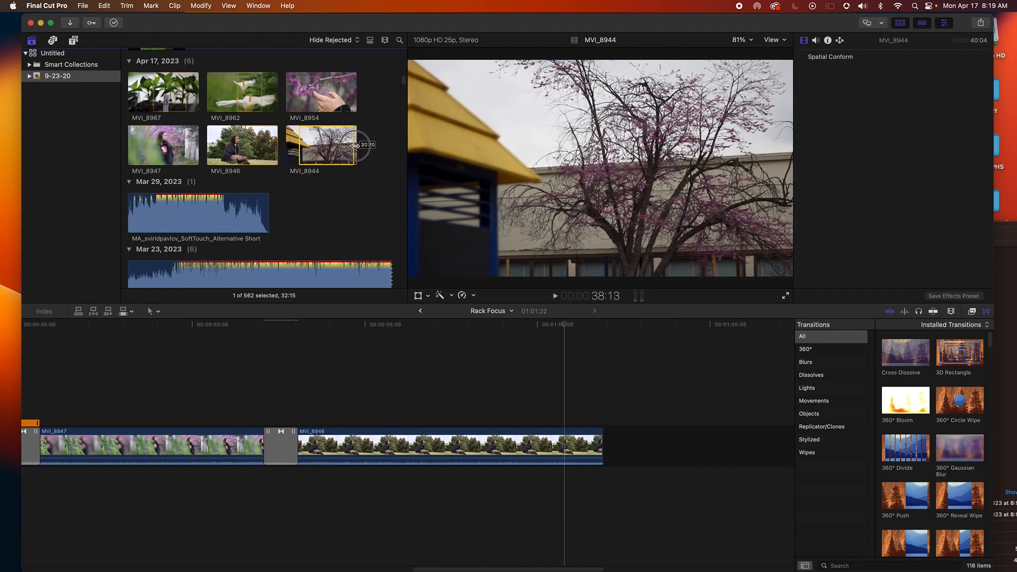
drag(333, 144, 630, 439)
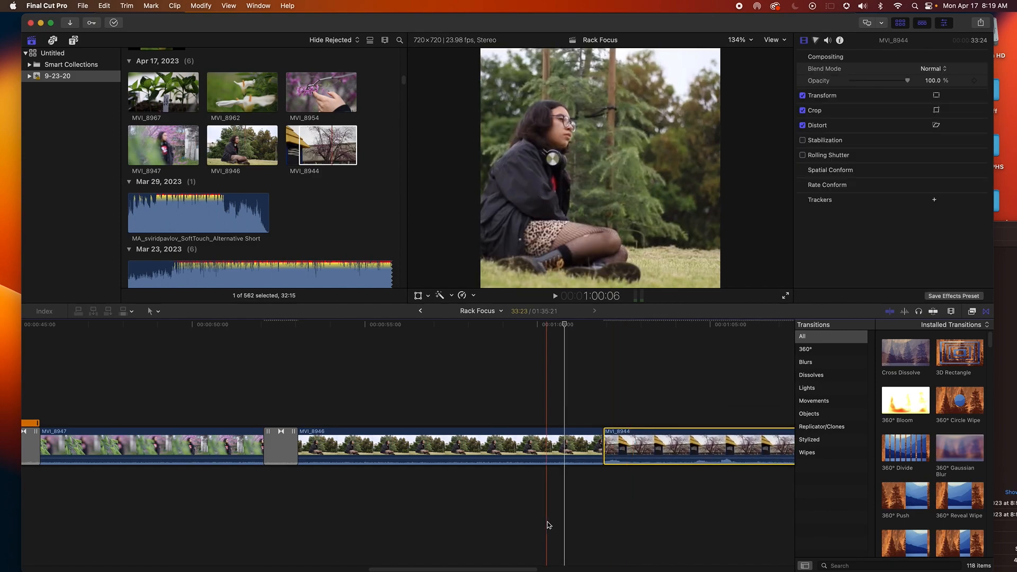
Add a Cross Dissolve between MVI_8946 and MVI_8944 and play the transition
drag(528, 569, 571, 569)
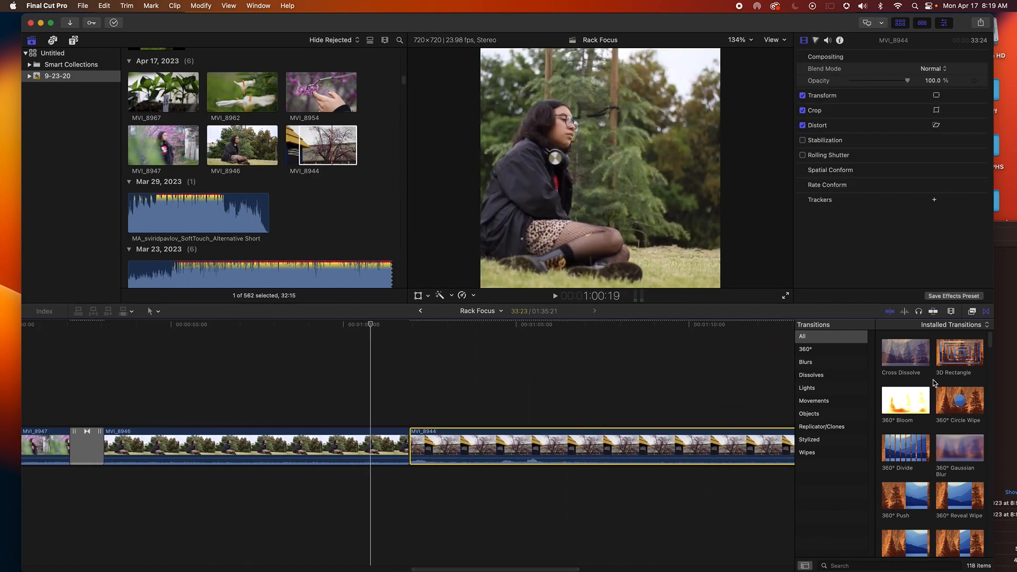
drag(909, 358, 409, 445)
key(space)
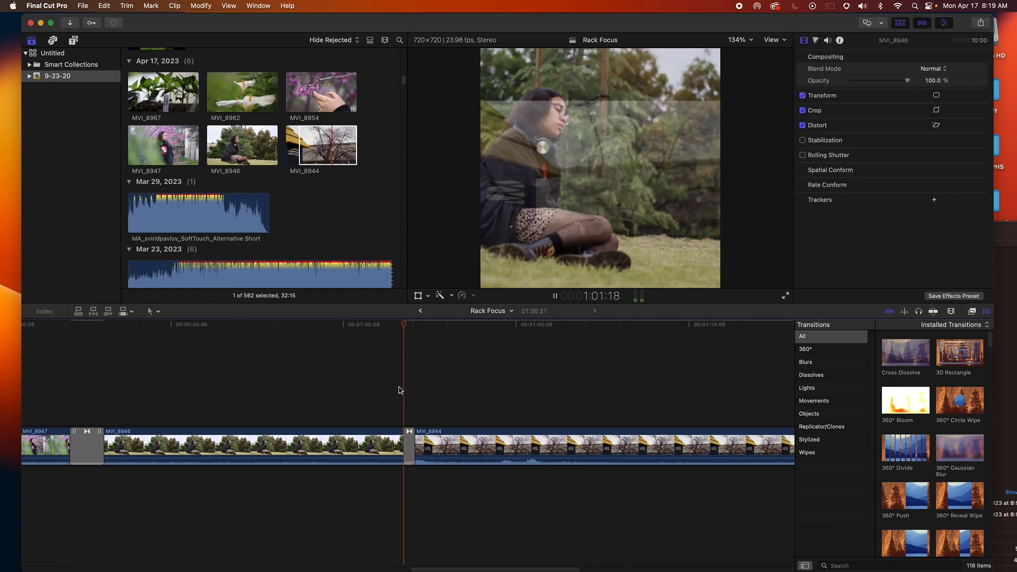
key(space)
Scale up MVI_8944 with the Transform controls and shift it so it fills the square frame
click(447, 444)
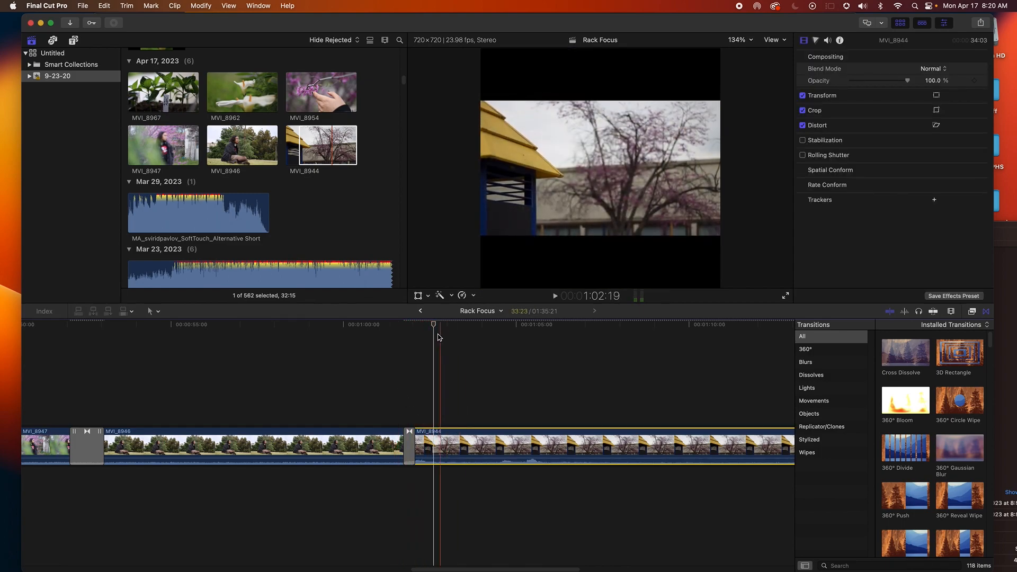
click(428, 297)
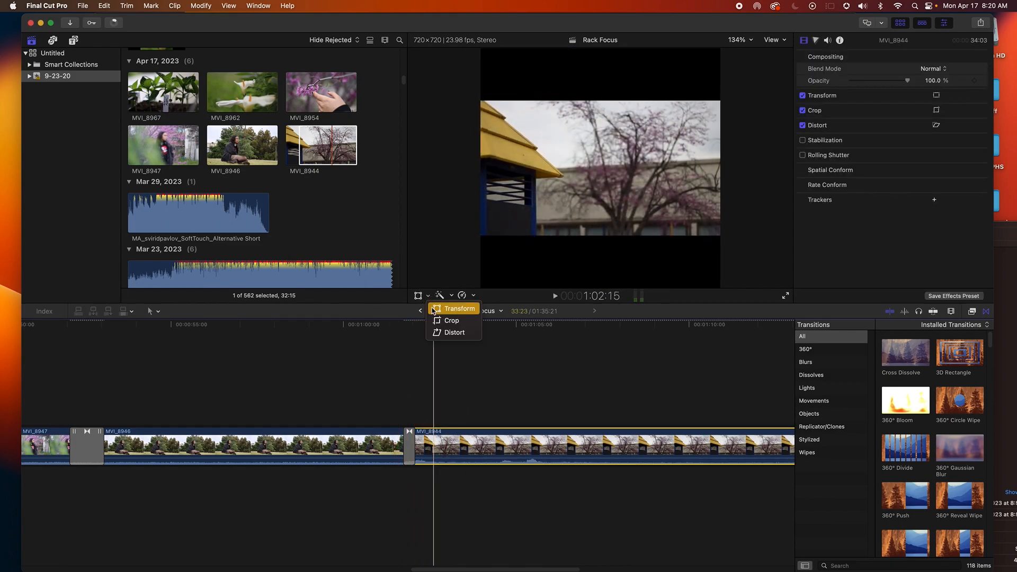
click(453, 309)
drag(483, 233, 422, 288)
drag(556, 240, 623, 244)
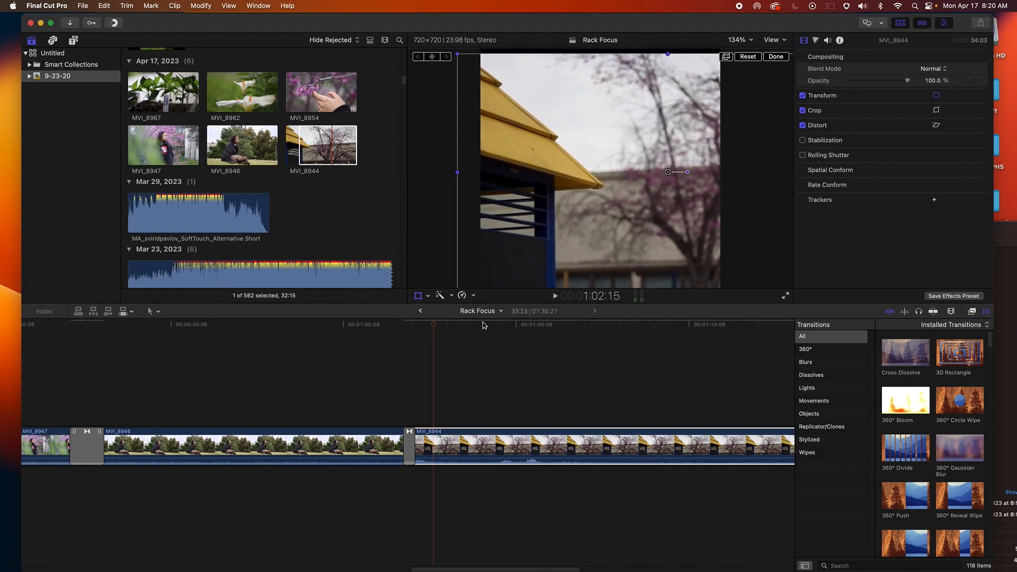
click(416, 359)
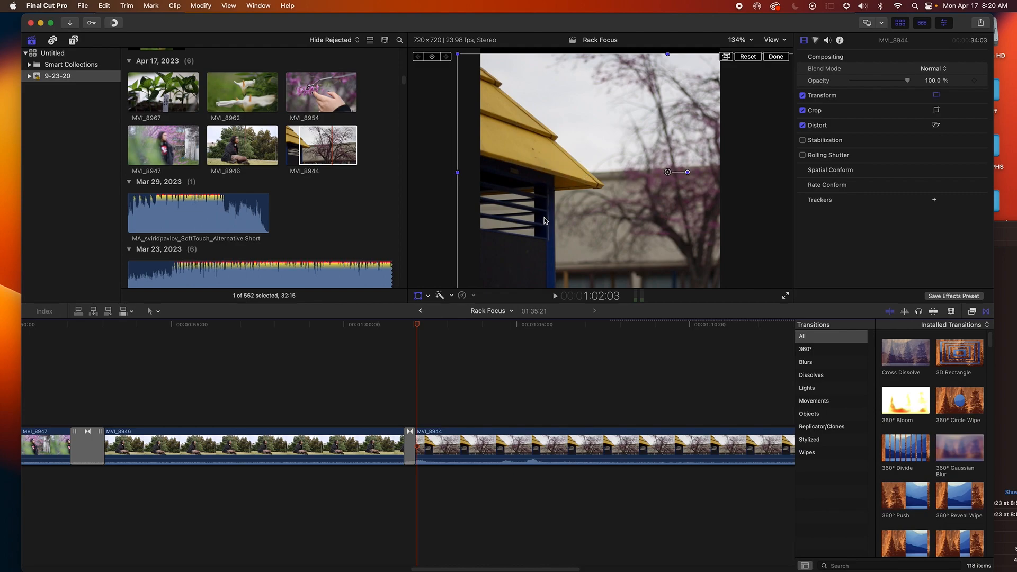
Play back MVI_8944 in the timeline to review it
click(405, 356)
key(space)
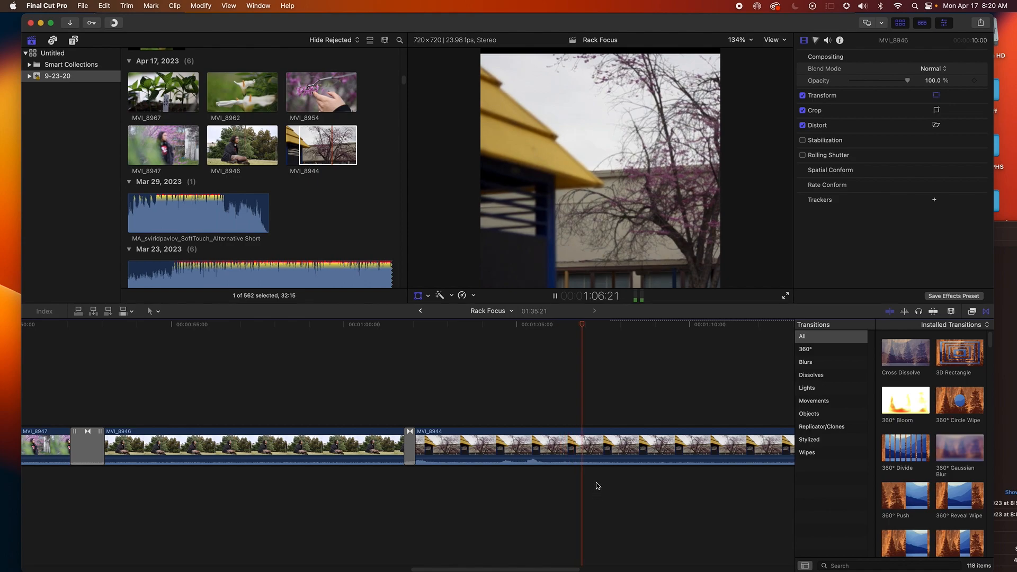
key(space)
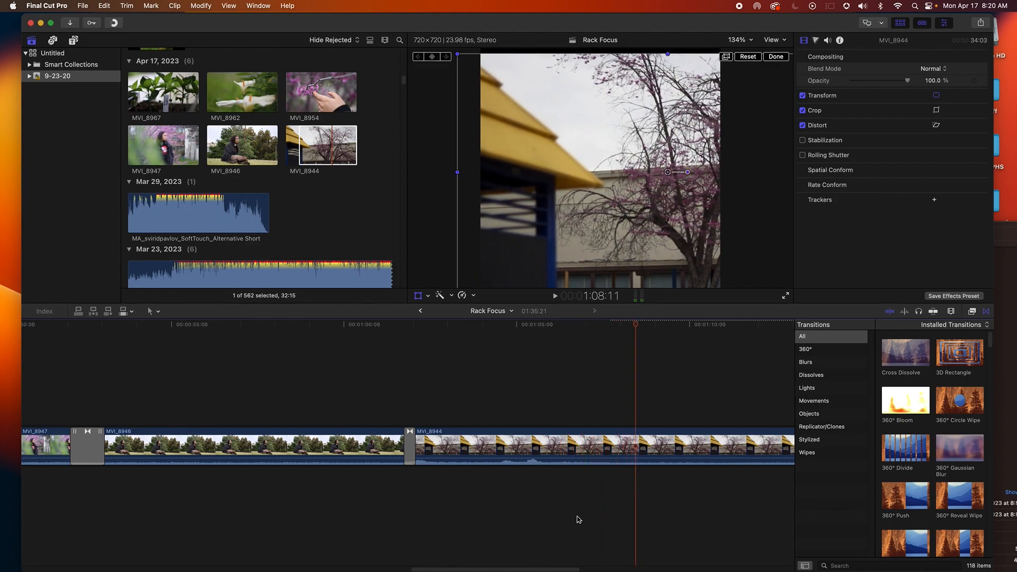
scroll(556, 487, right, 10)
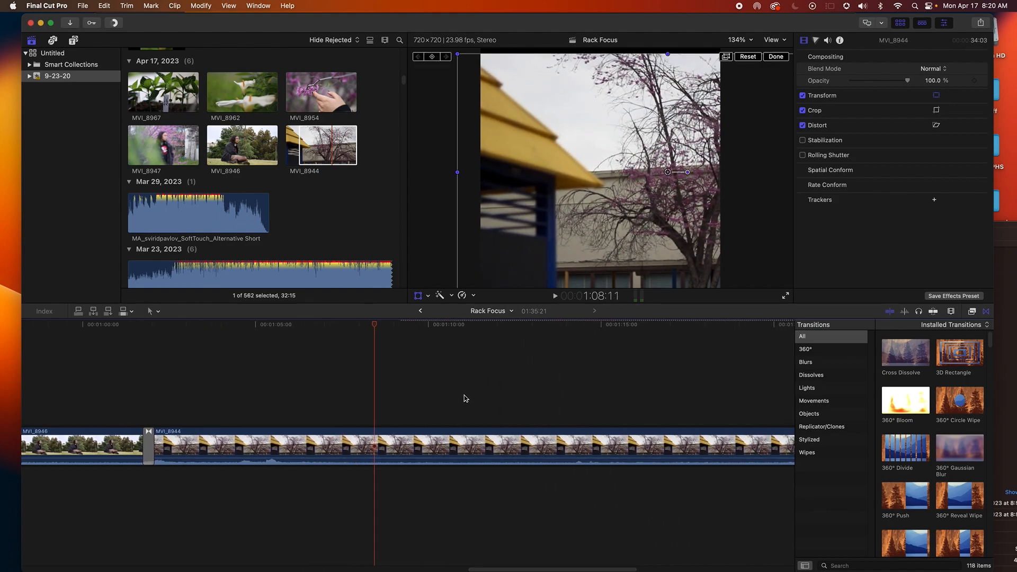
key(space)
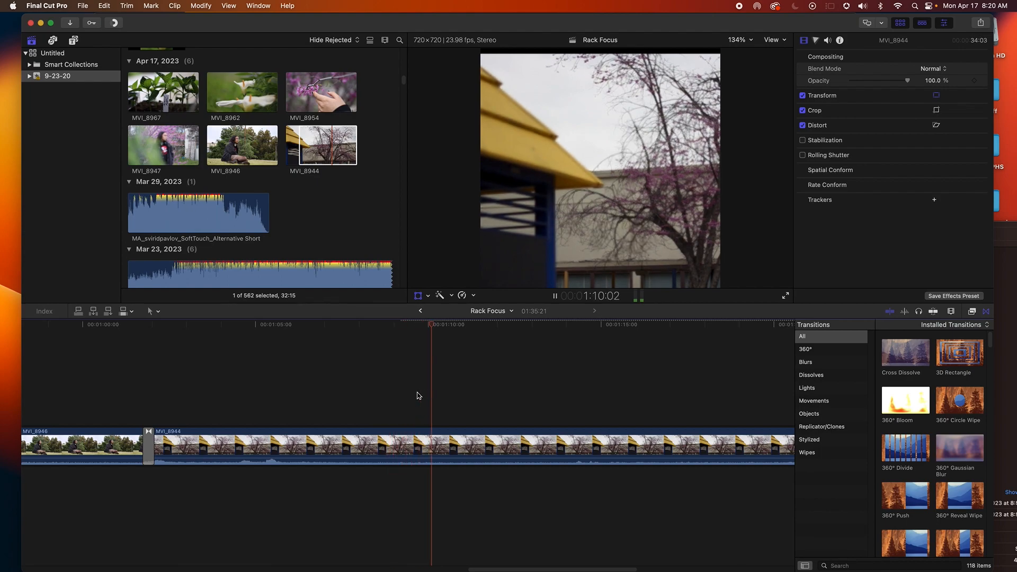
key(space)
Blade MVI_8944 at the playhead and delete the portion after the cut
click(416, 394)
click(417, 430)
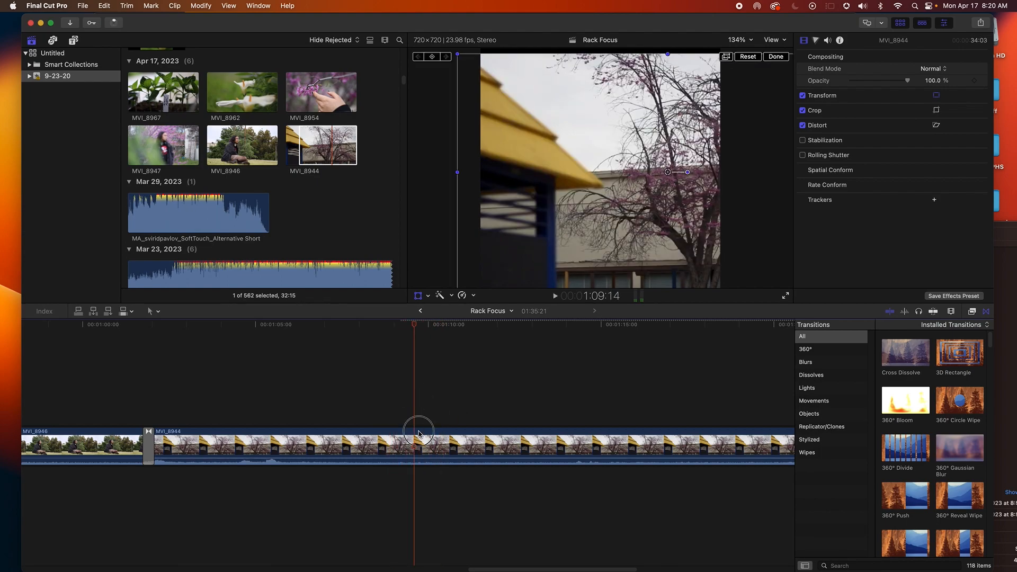
key(b)
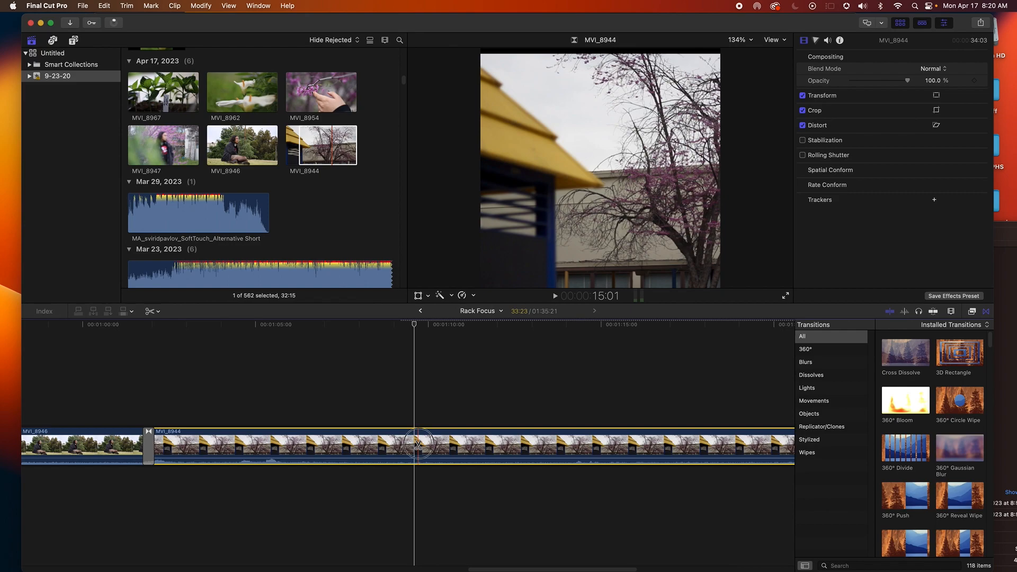
click(418, 444)
key(a)
click(442, 445)
key(Delete)
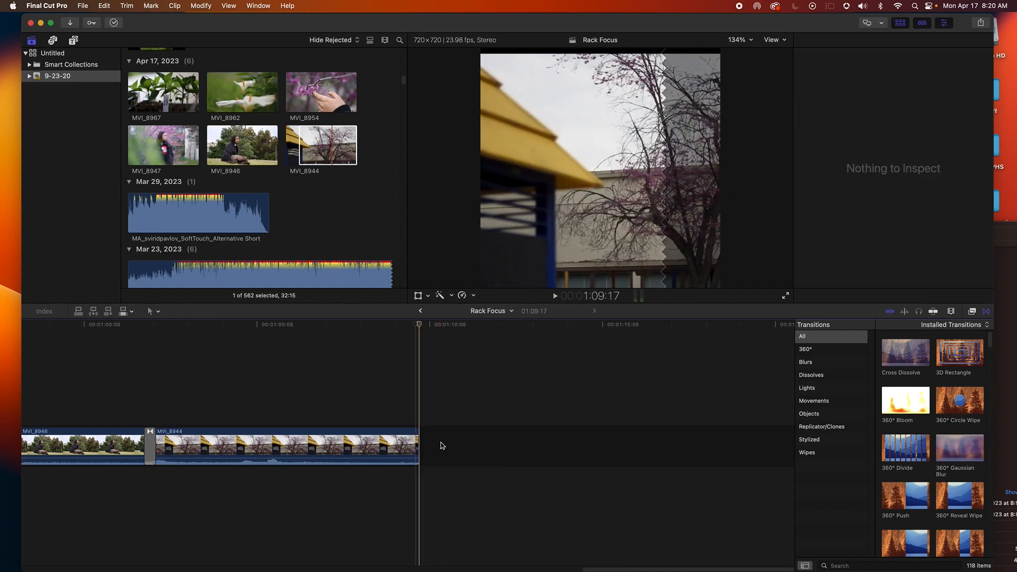
Play back MVI_8944 from a point near its start to review it
click(375, 397)
click(370, 444)
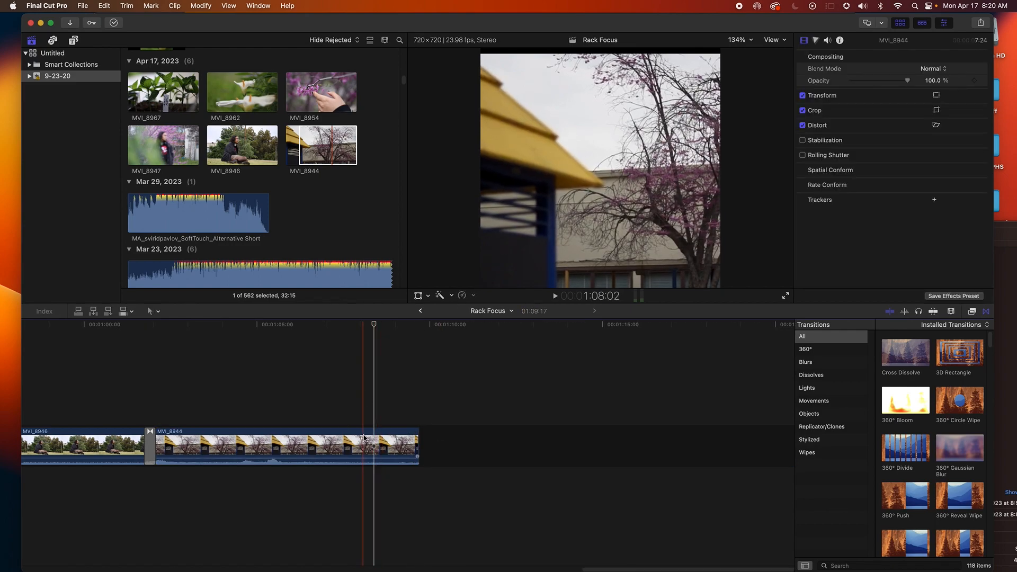
click(260, 397)
key(space)
key(space)
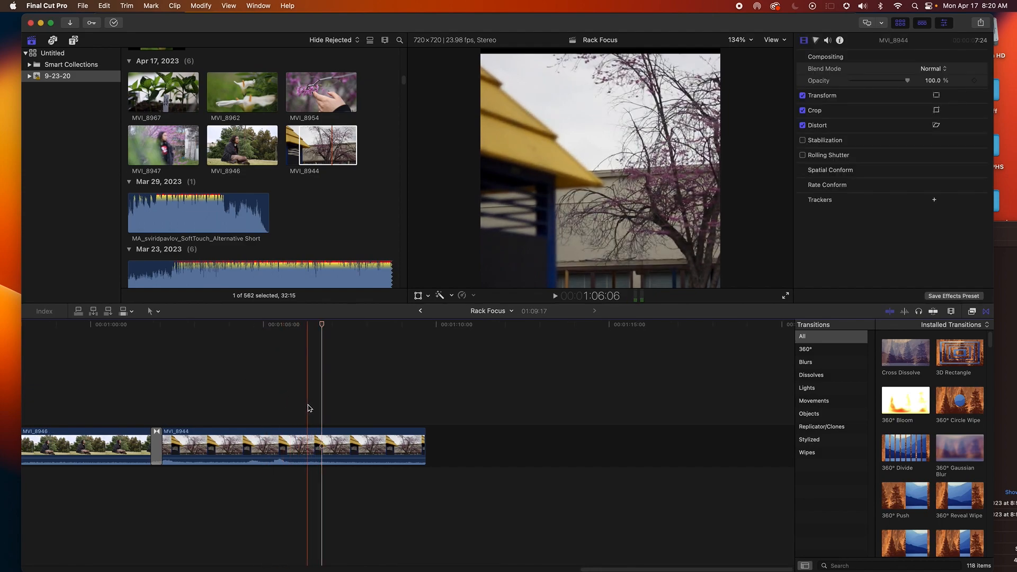
Split MVI_8944 at the playhead and retime the second part to Slow 50%
key(super+b)
click(343, 446)
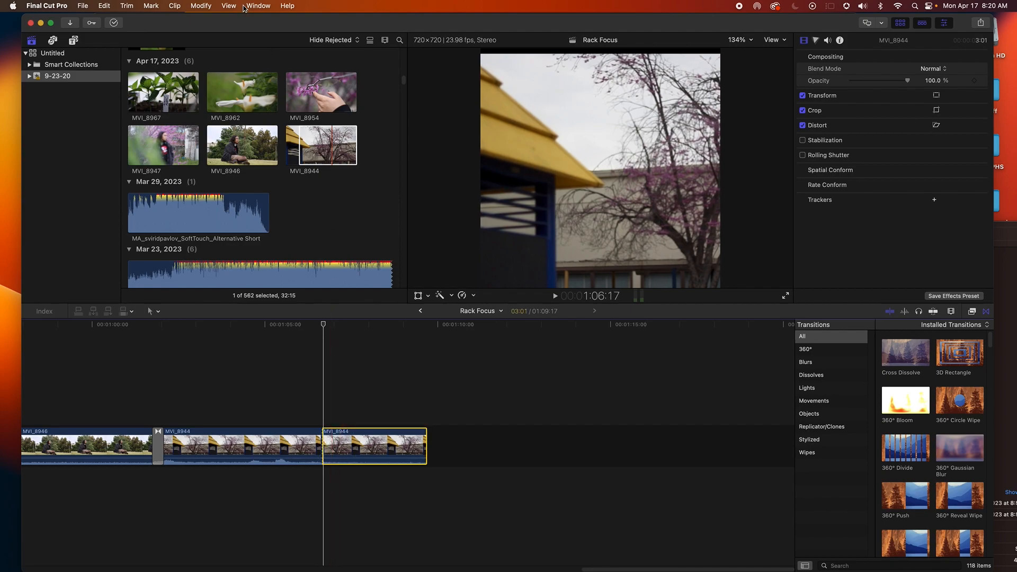
click(201, 6)
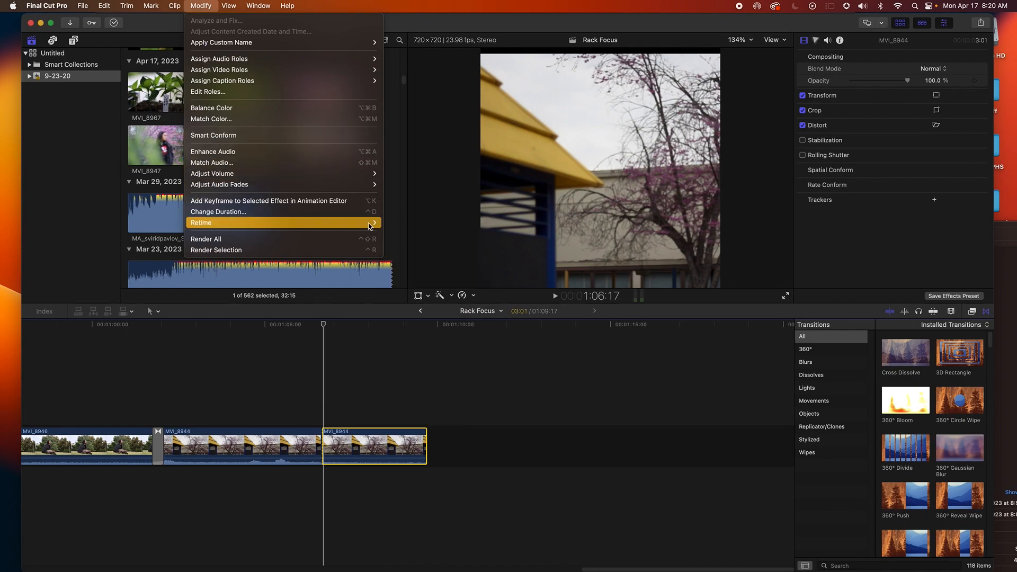
mouse_move(371, 223)
mouse_move(415, 226)
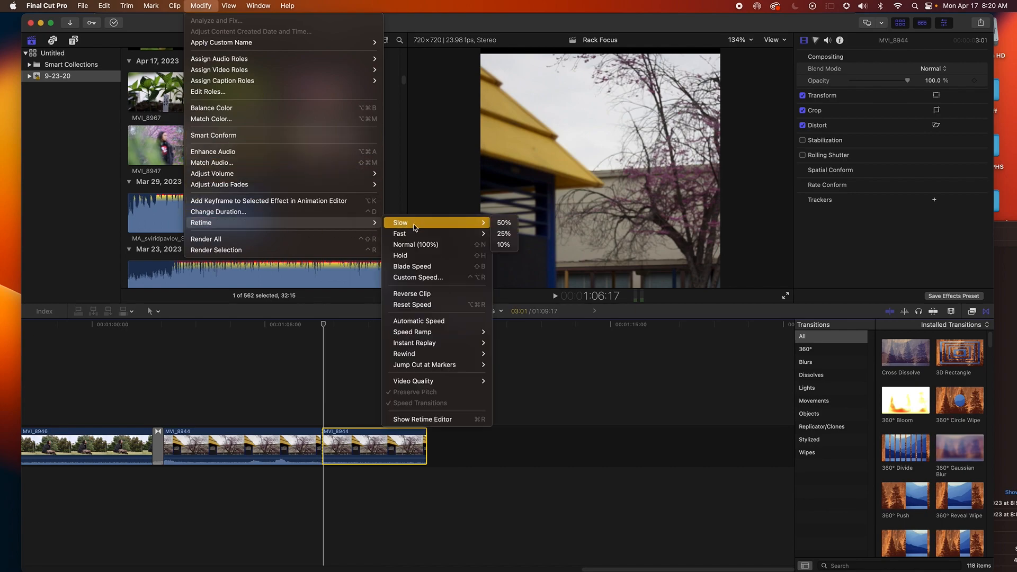
click(495, 227)
Play back the slowed section of MVI_8944
click(319, 369)
key(space)
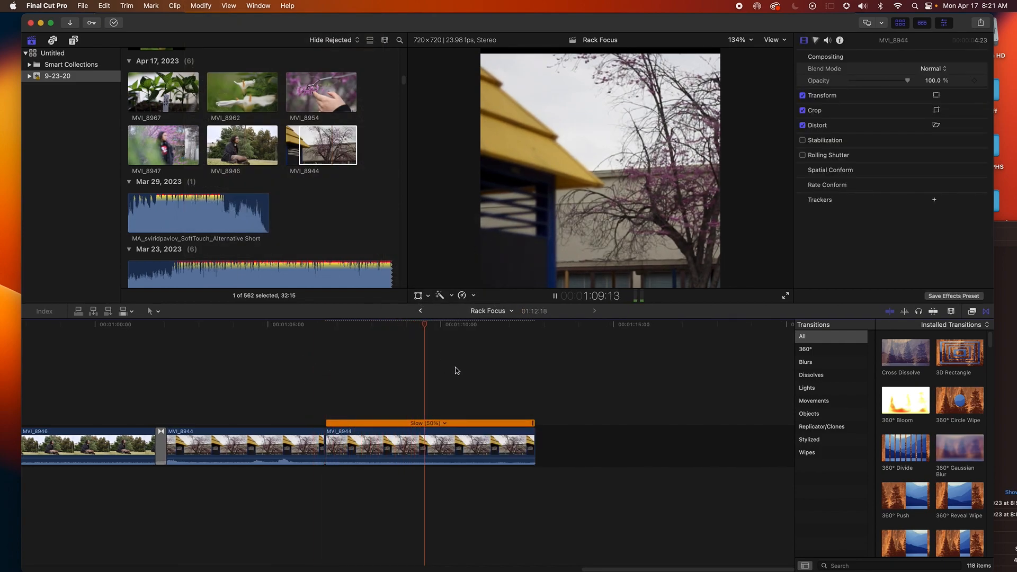
key(space)
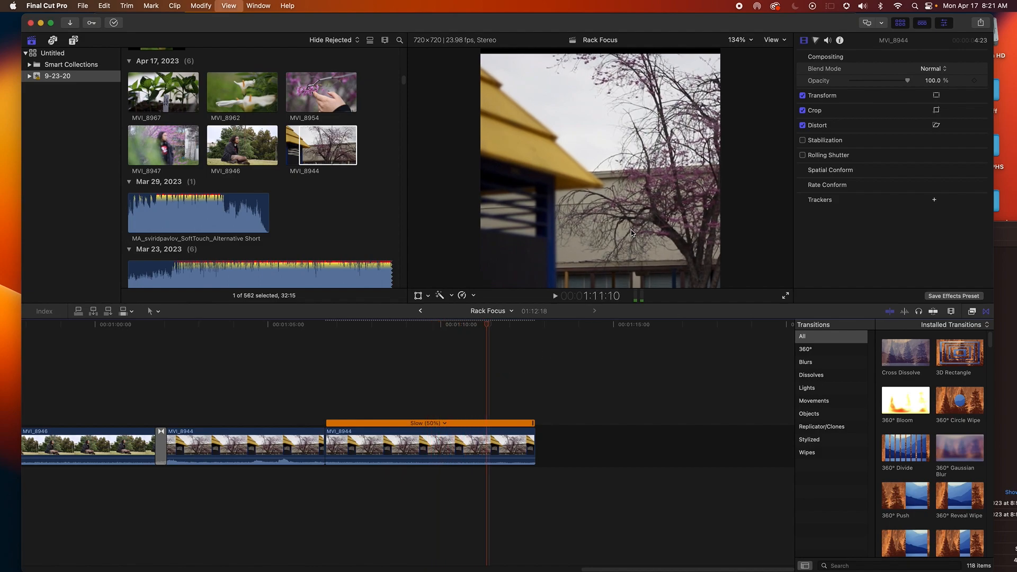
key(space)
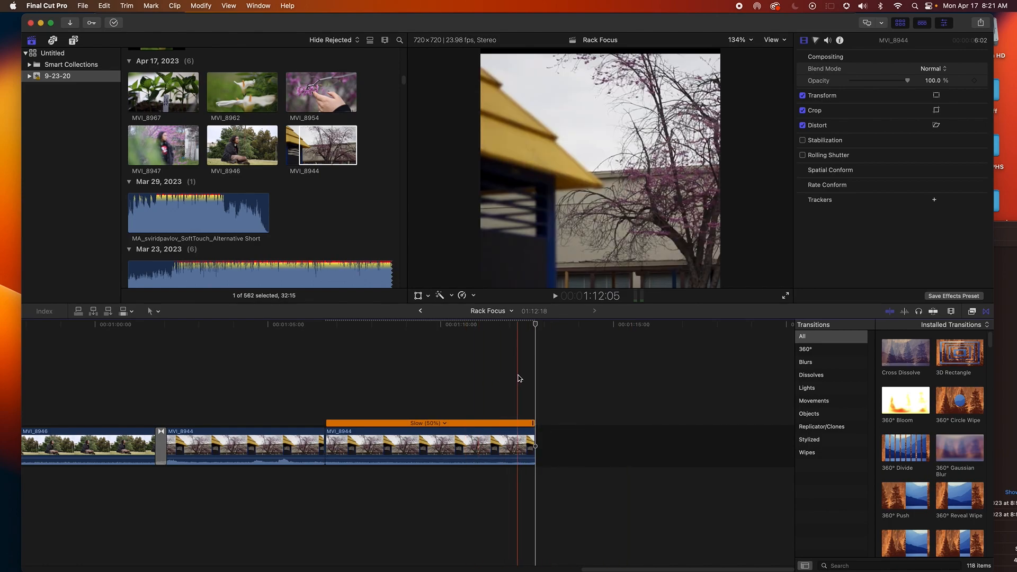
Copy the opening black clip with its two title cards and paste the set at the end of the timeline
key(super+minus)
key(super+minus)
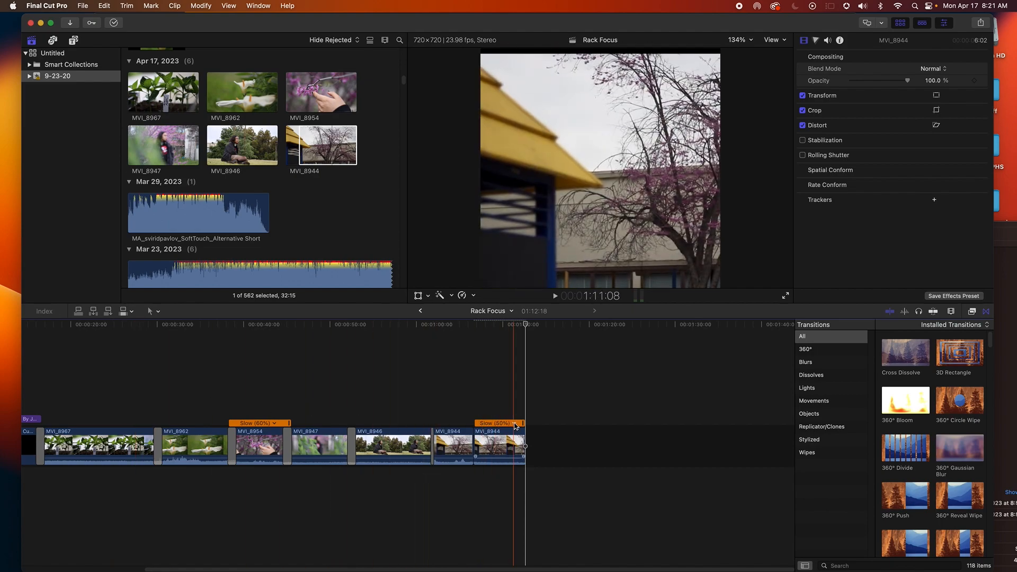
drag(247, 569, 120, 566)
click(137, 453)
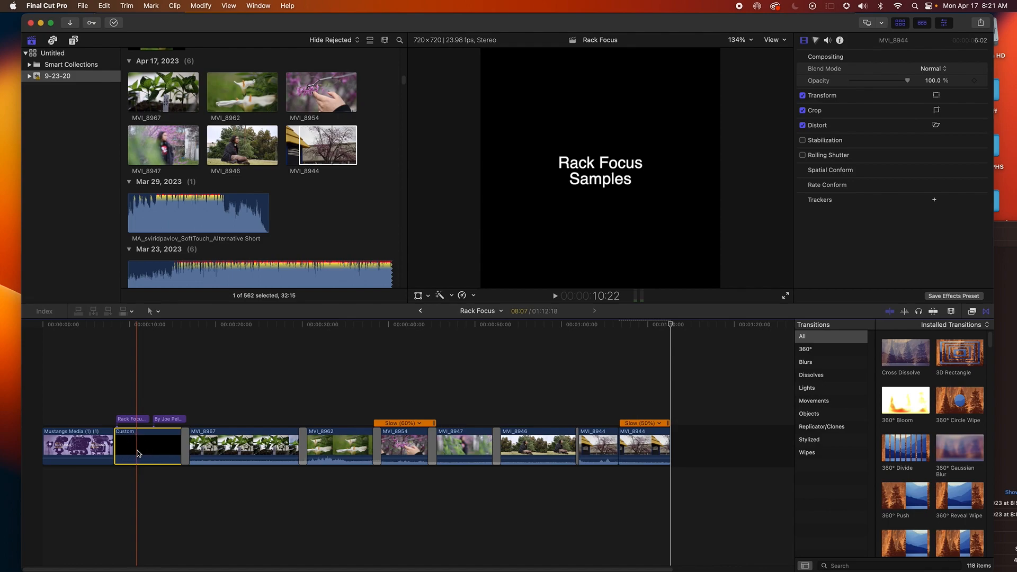
click(133, 388)
drag(126, 383, 175, 465)
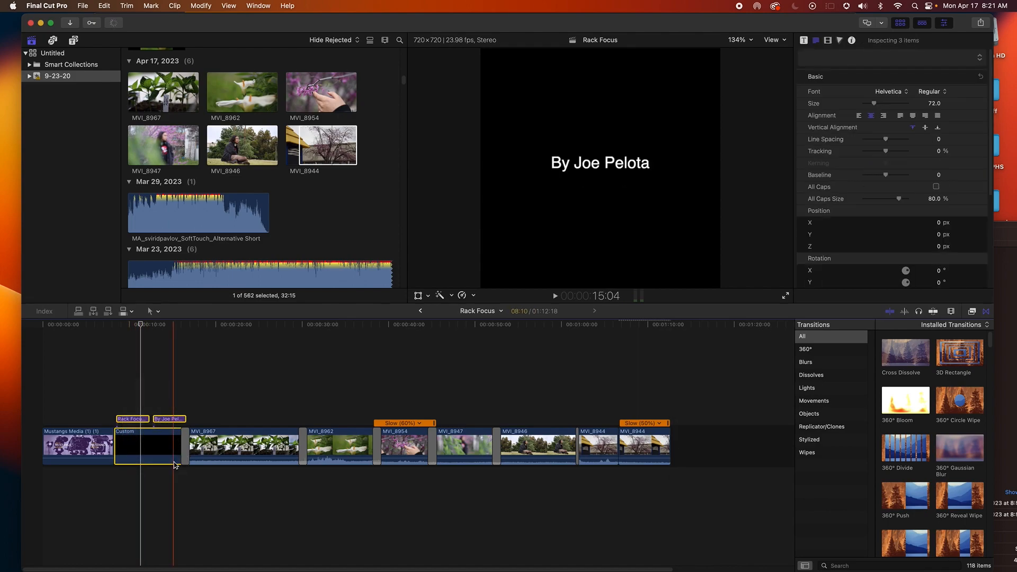
click(671, 328)
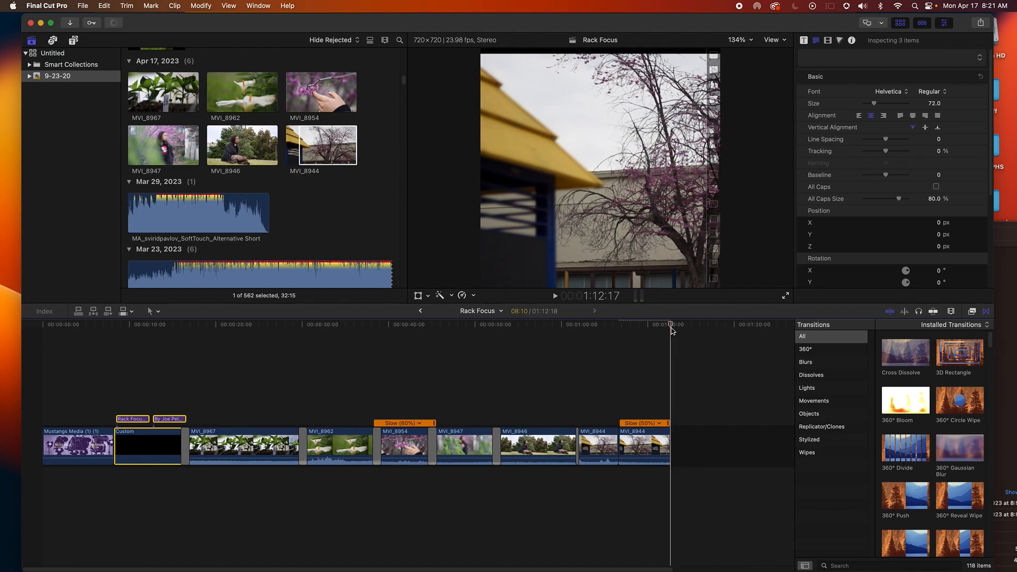
key(super+v)
click(652, 362)
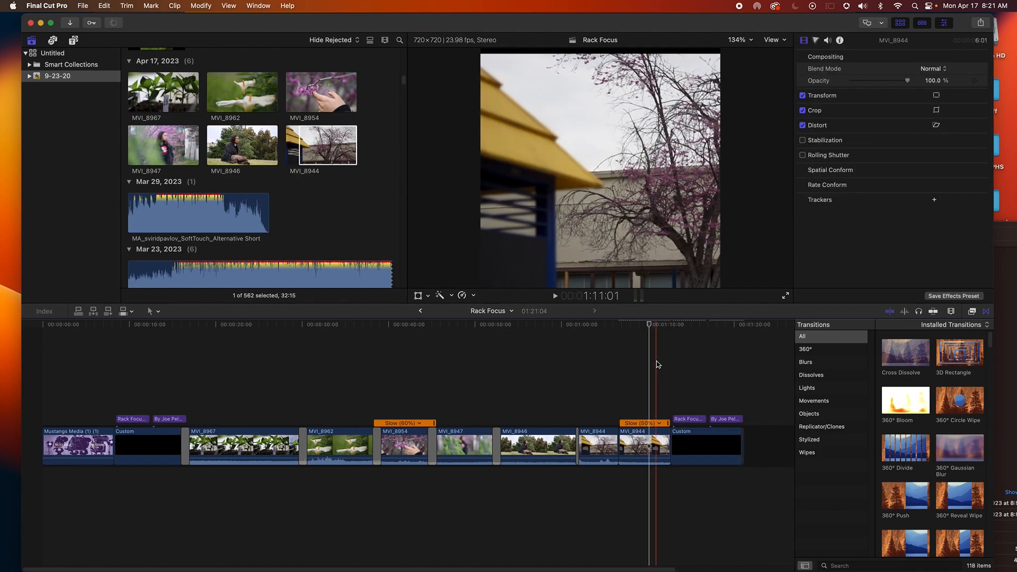
Delete the 'By Joe Pelota' title from the ending card and trim the black clip underneath to match
key(space)
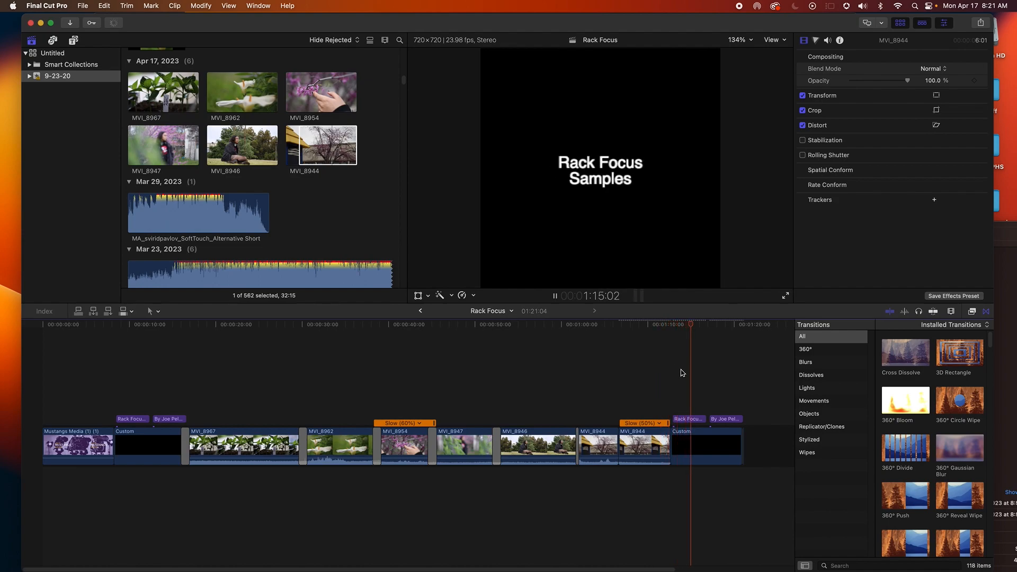
key(space)
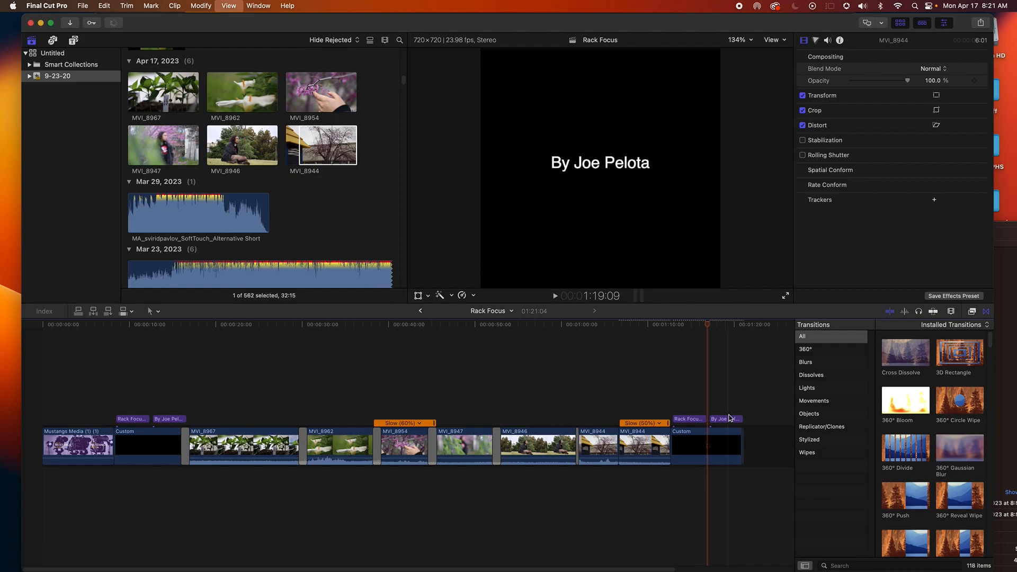
click(732, 422)
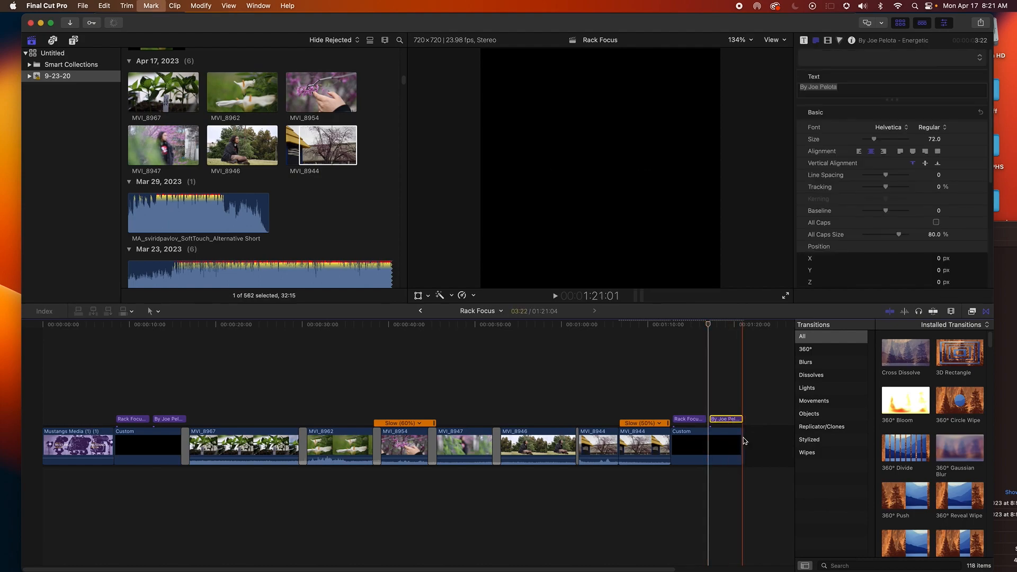
key(Delete)
drag(740, 439, 708, 439)
click(691, 384)
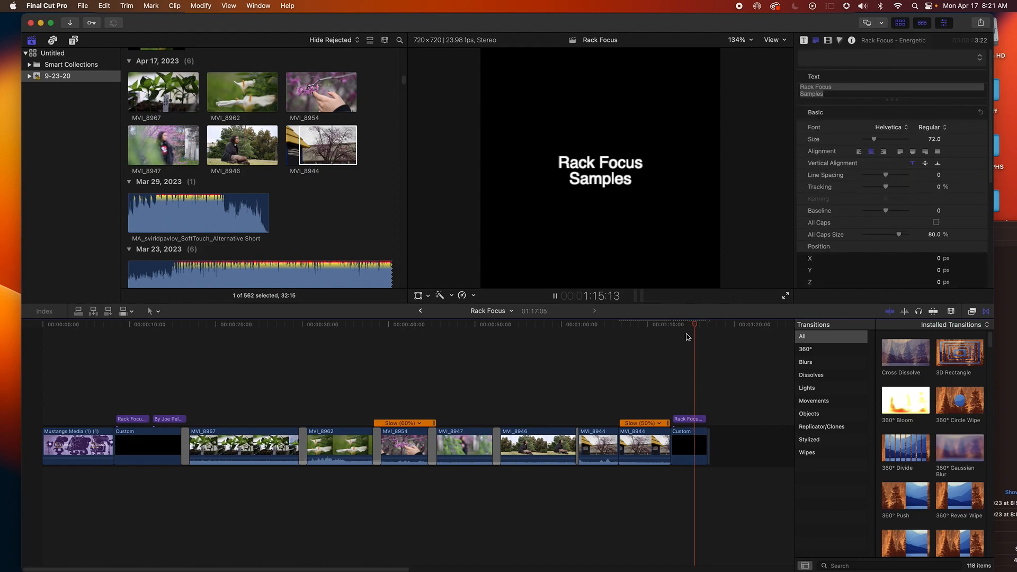
Play back the sequence from several points to review the clips and titles
key(space)
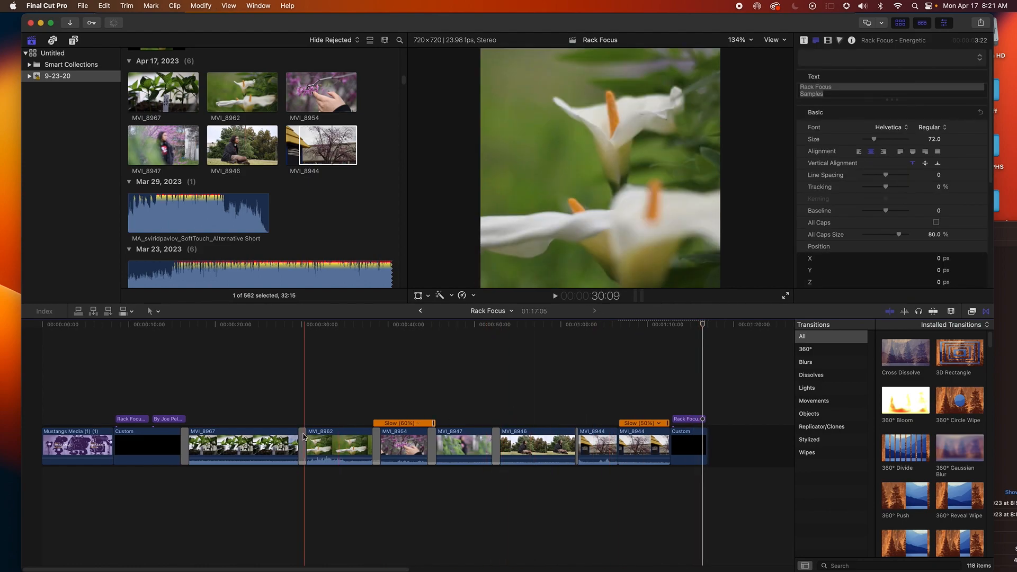
scroll(306, 227, down, 1)
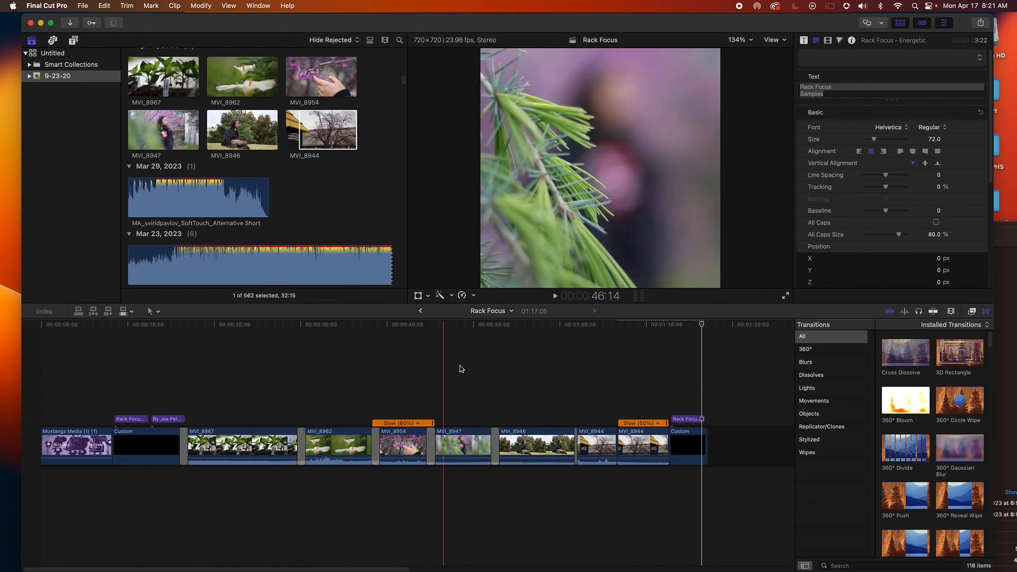
click(241, 362)
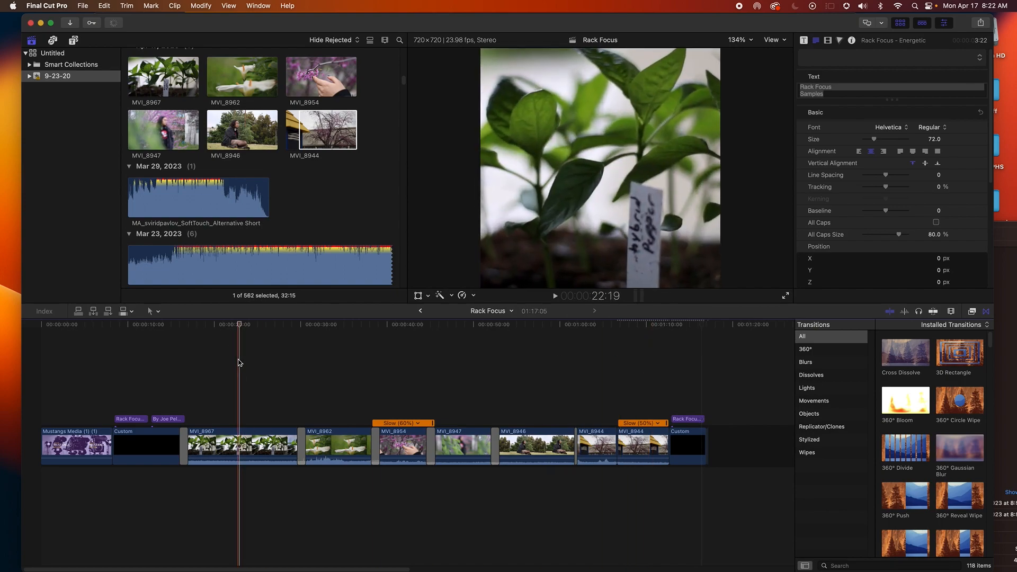
click(220, 432)
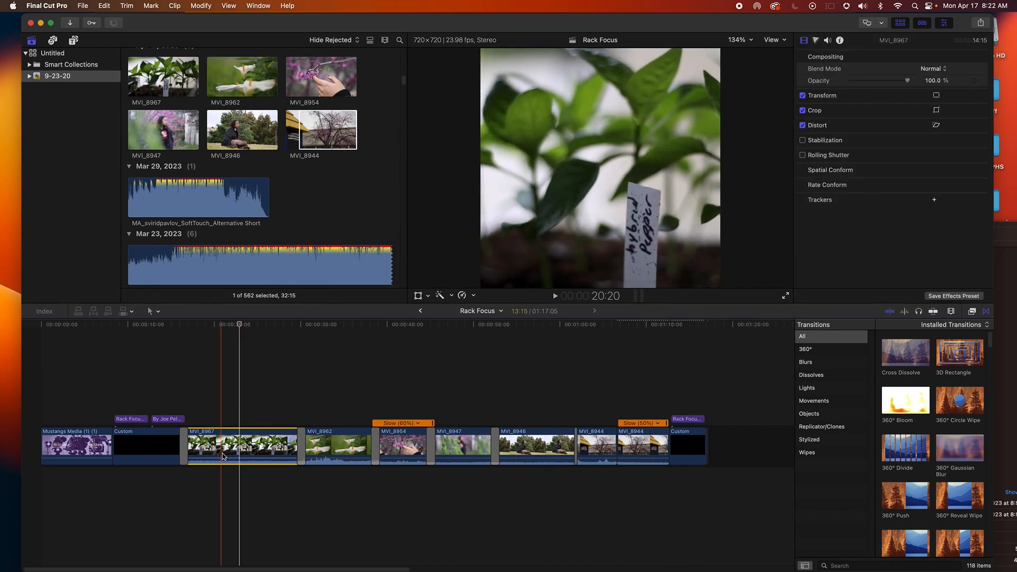
mouse_move(225, 459)
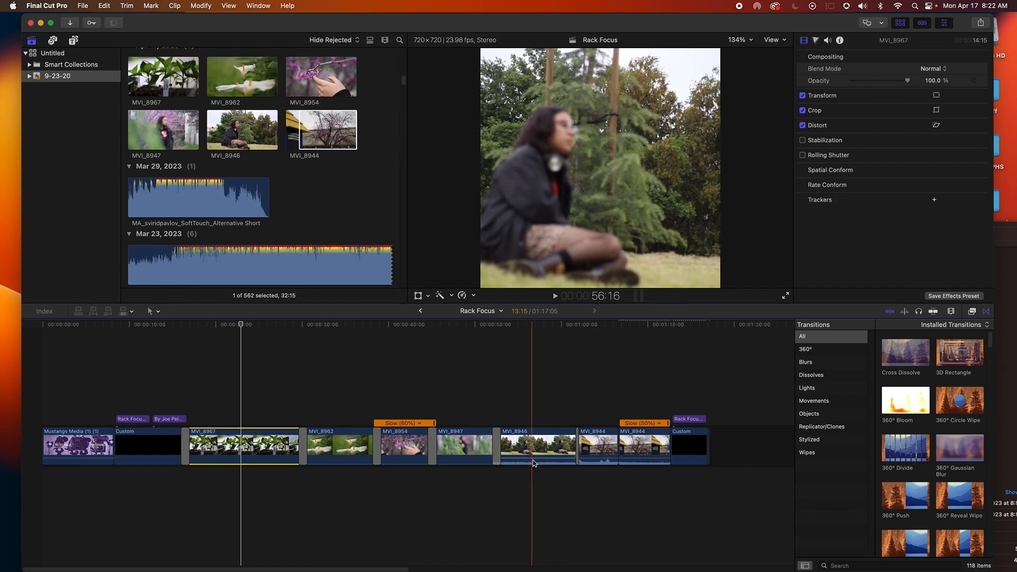
drag(542, 454, 542, 469)
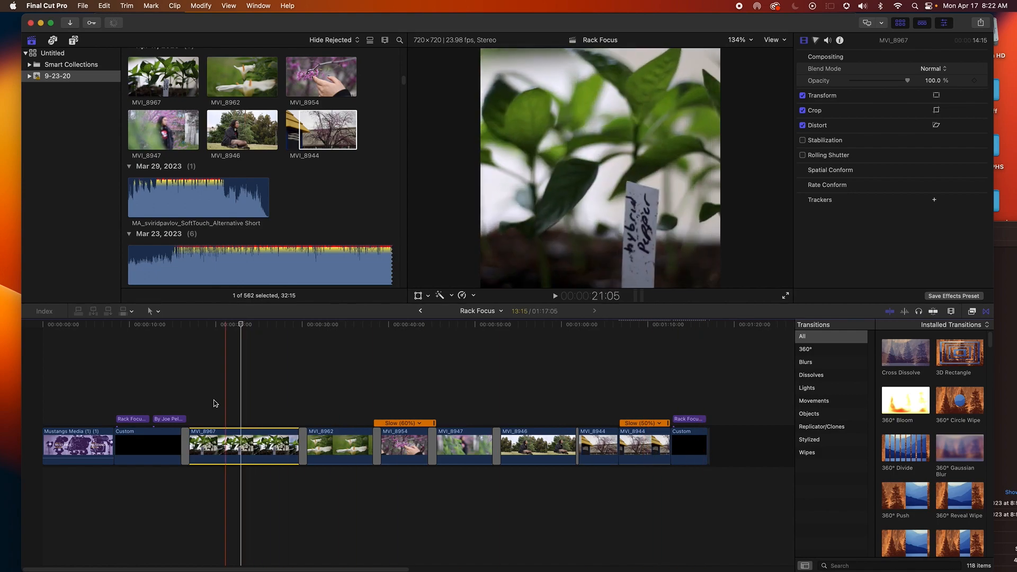
click(204, 386)
key(space)
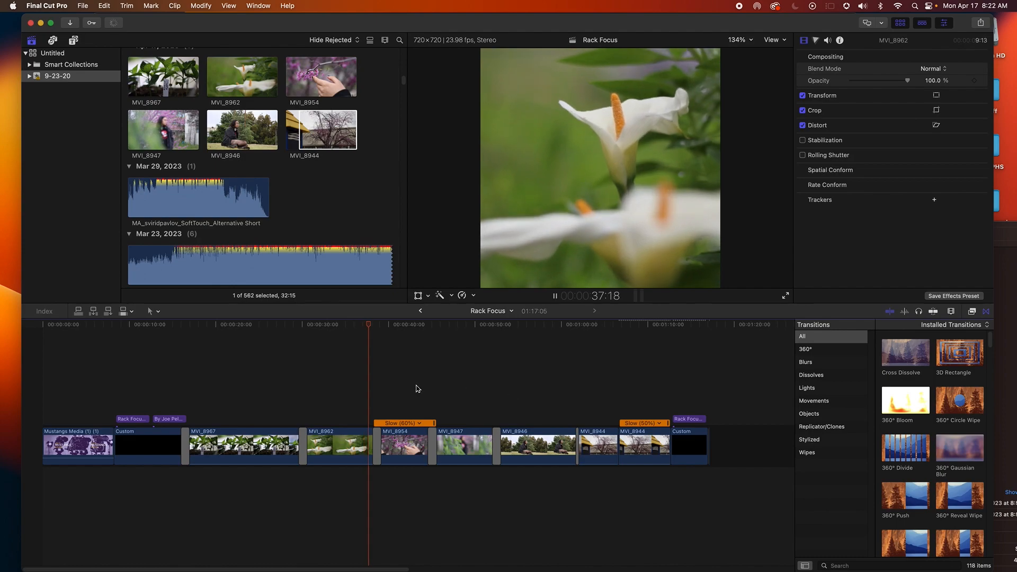
click(556, 387)
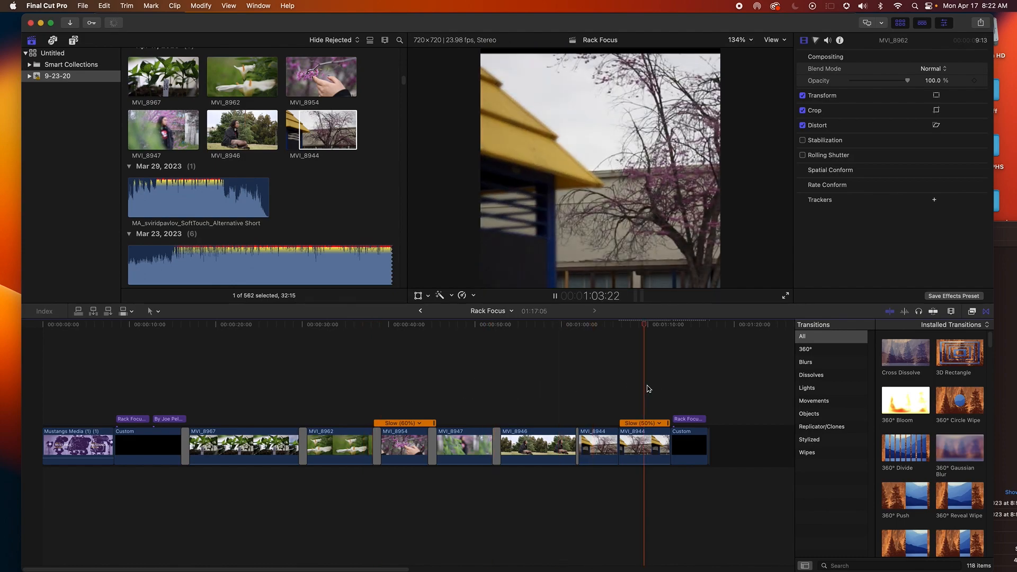
key(space)
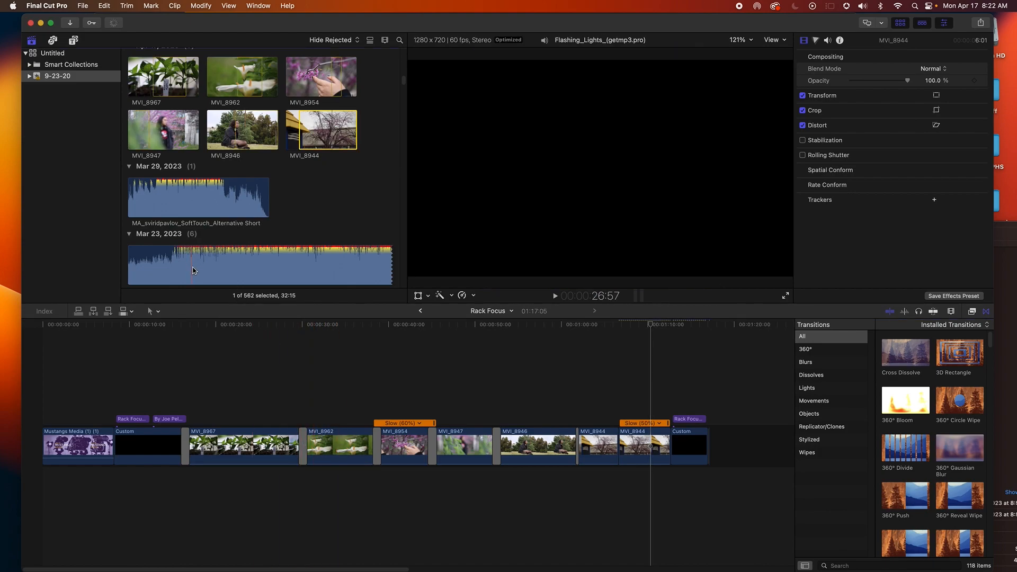
Add the MA_sviridpavlov_SoftTouch_Alternative Short music below the timeline, starting under the first title card
click(177, 205)
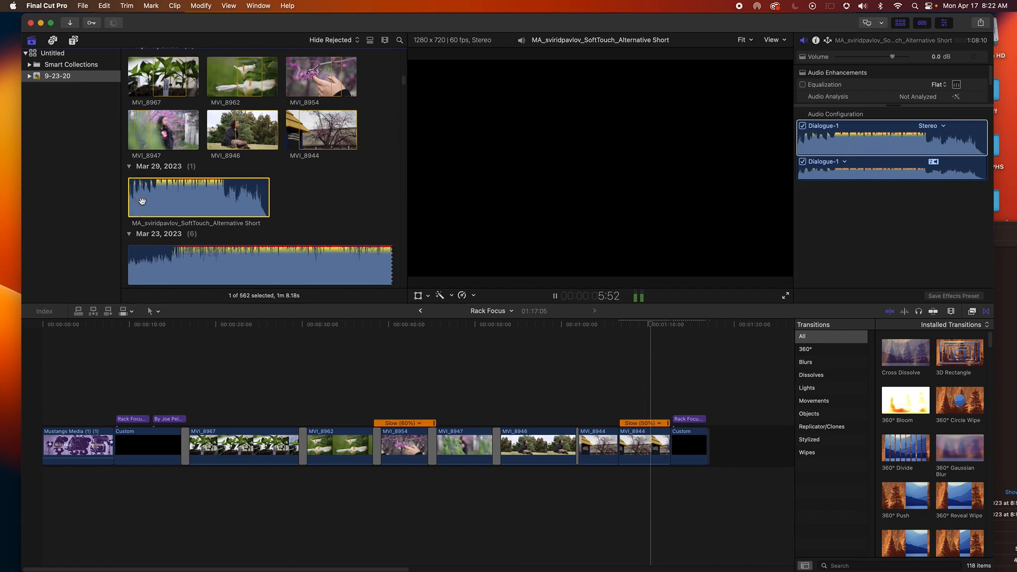
drag(173, 237, 116, 484)
click(108, 365)
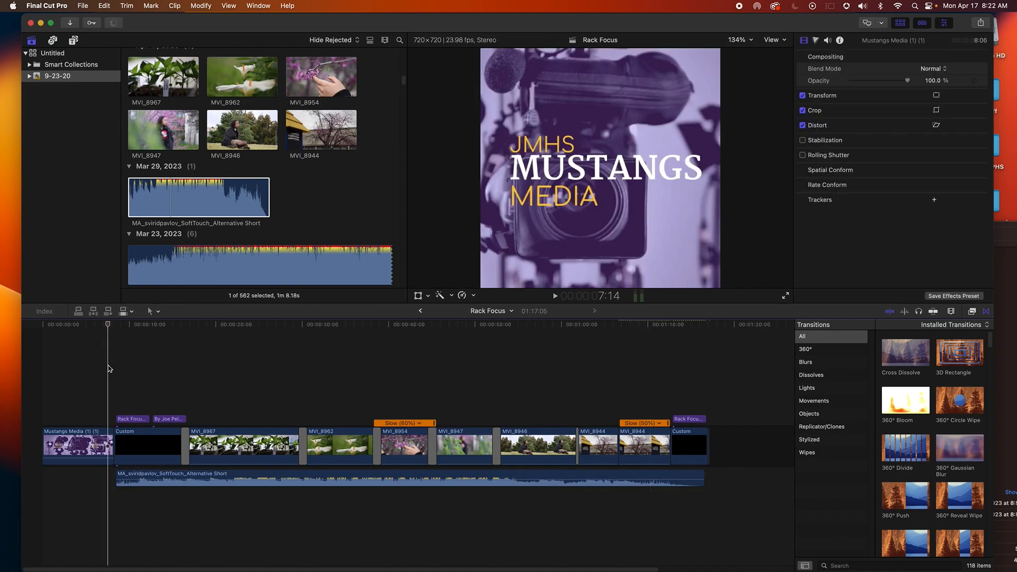
Play the project with the audio meters shown and raise the Mustangs Media clip's volume to 2.9 dB
key(space)
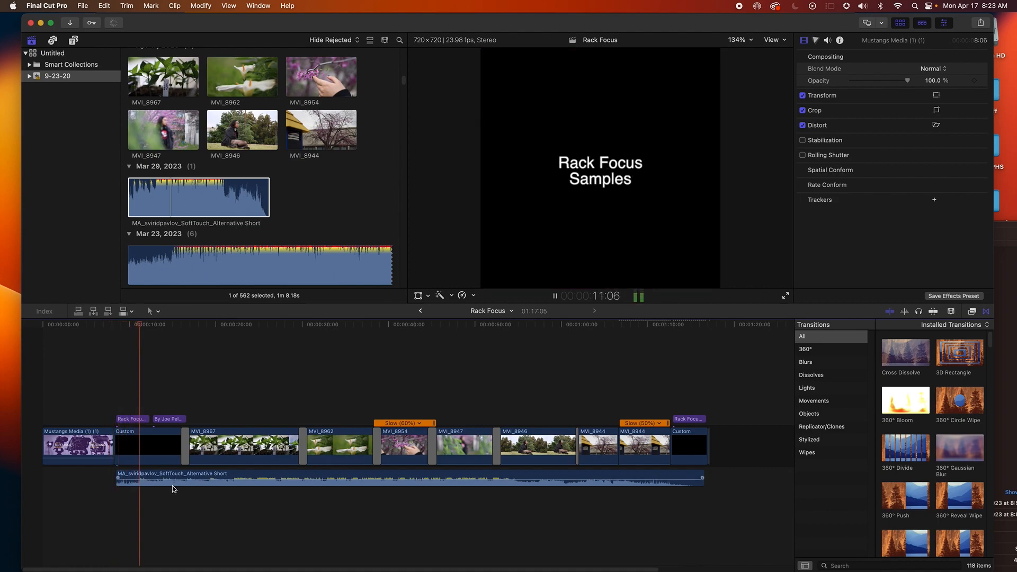
click(638, 297)
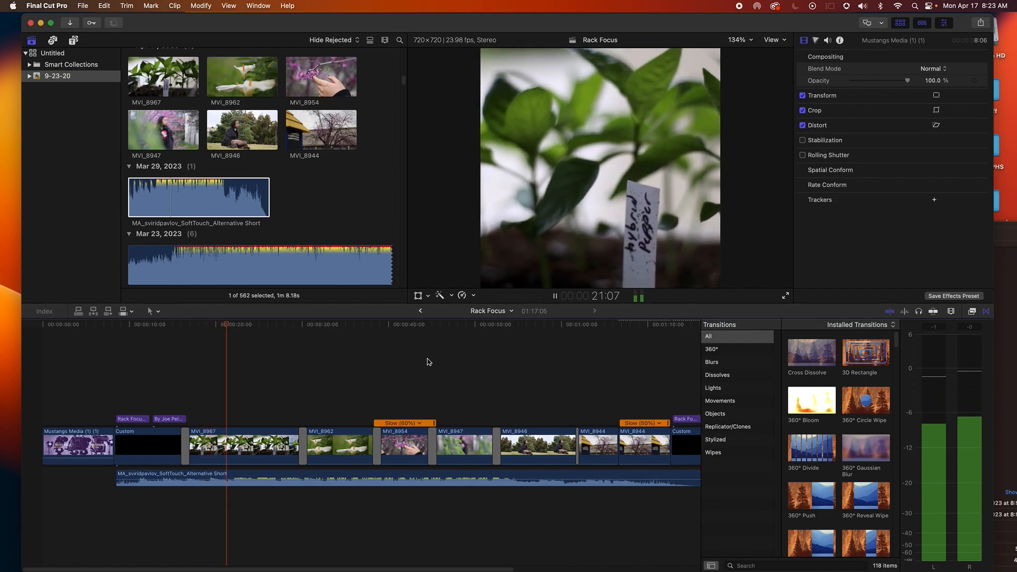
scroll(492, 381, right, 3)
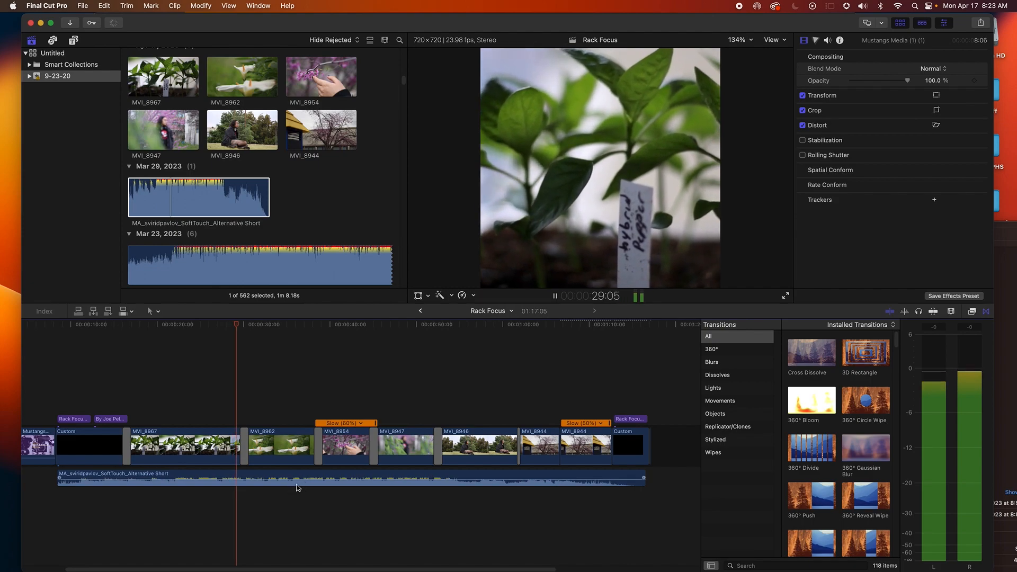
mouse_move(301, 482)
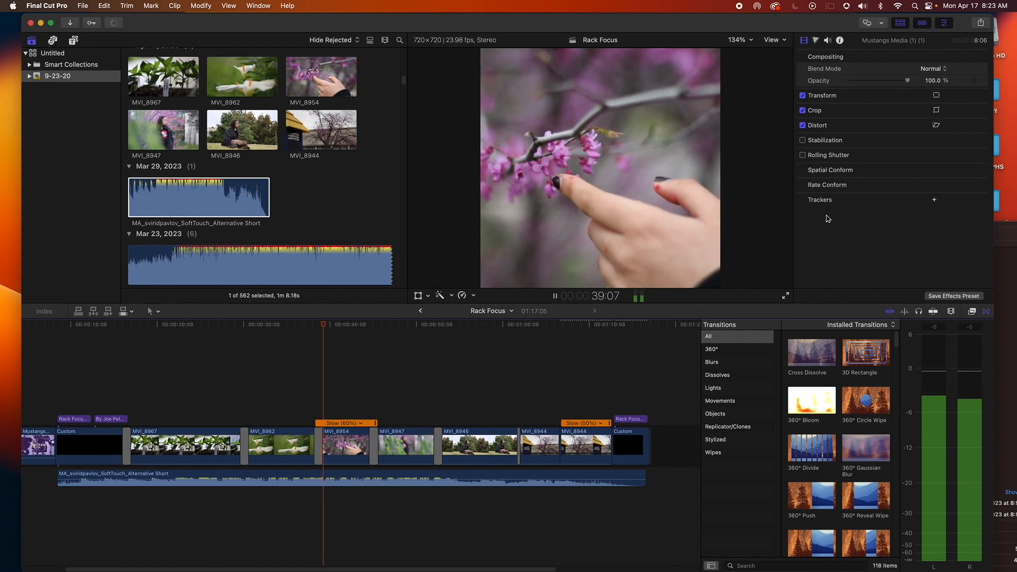
click(827, 40)
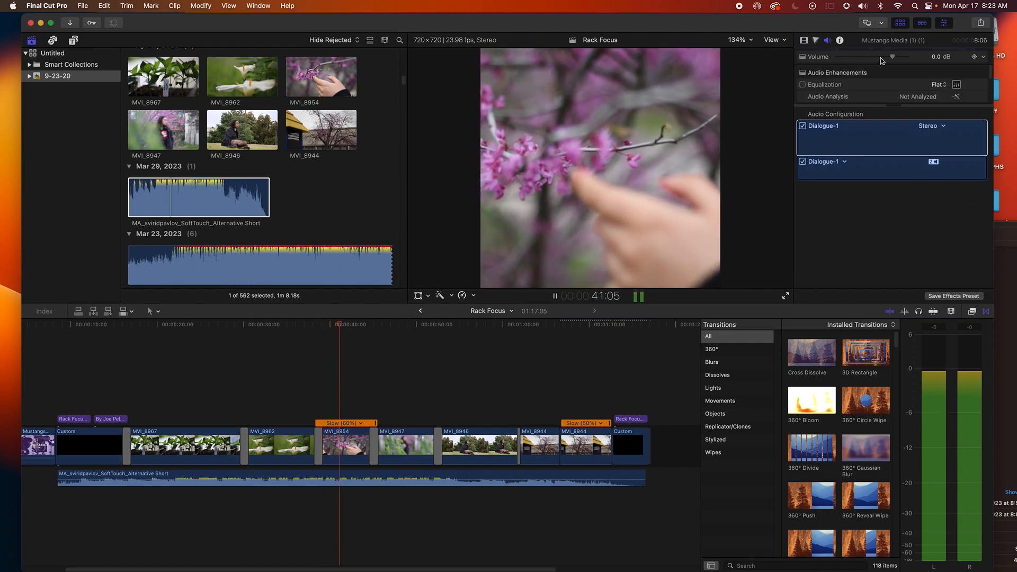
mouse_move(881, 58)
mouse_down()
mouse_move(844, 60)
mouse_move(896, 59)
mouse_up()
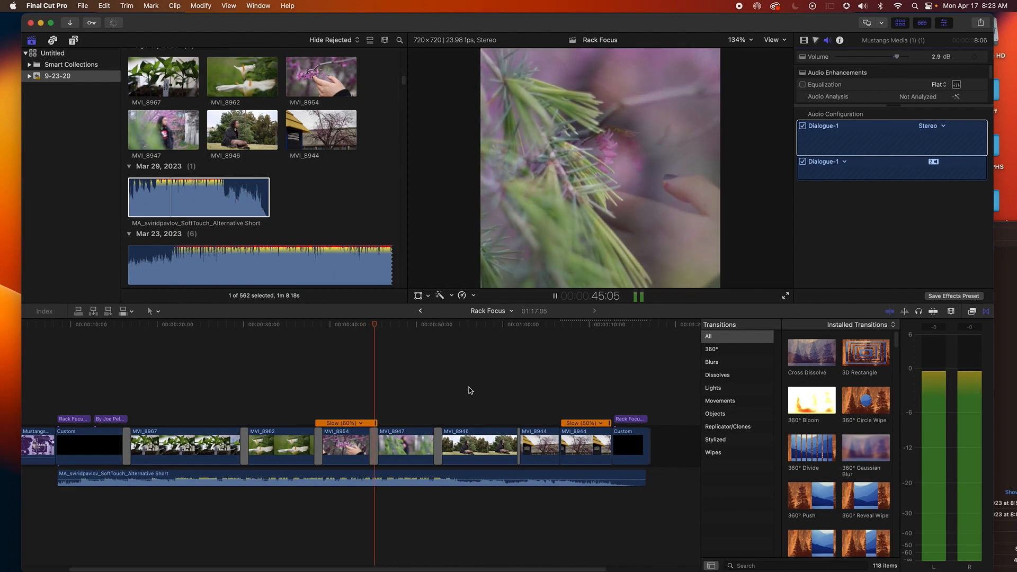
Select the music track in the timeline
click(468, 479)
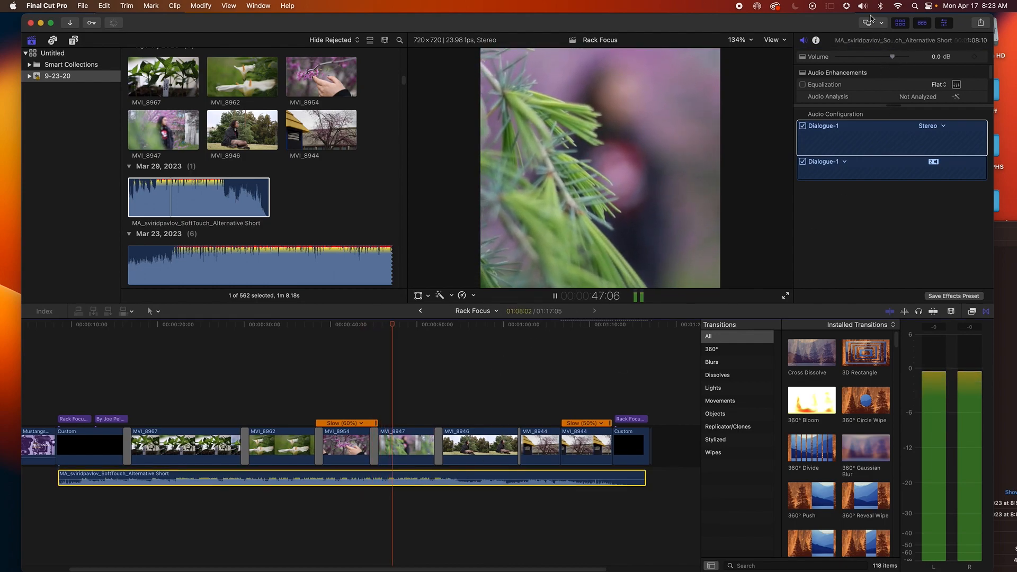
key(XF86AudioLowerVolume)
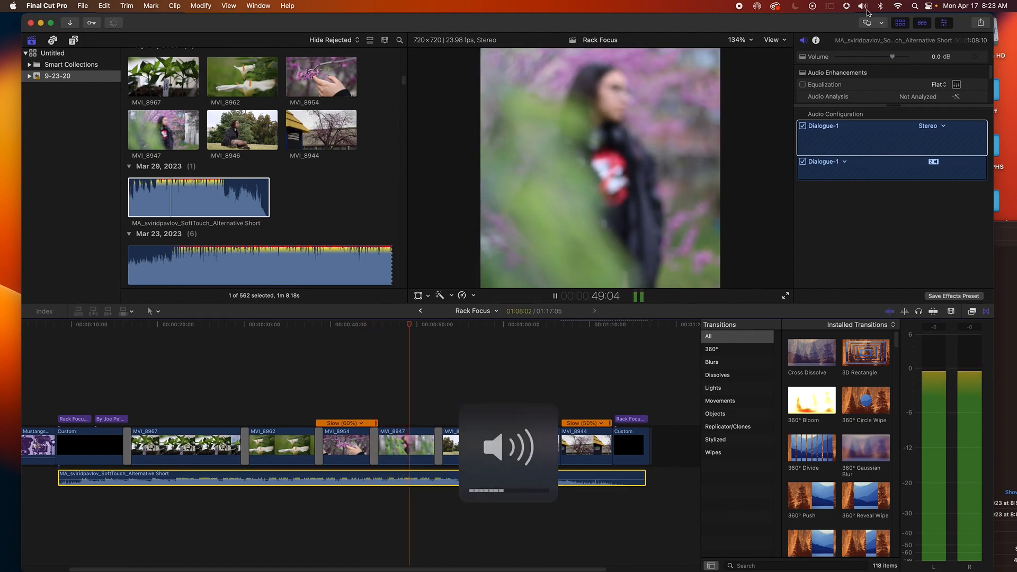